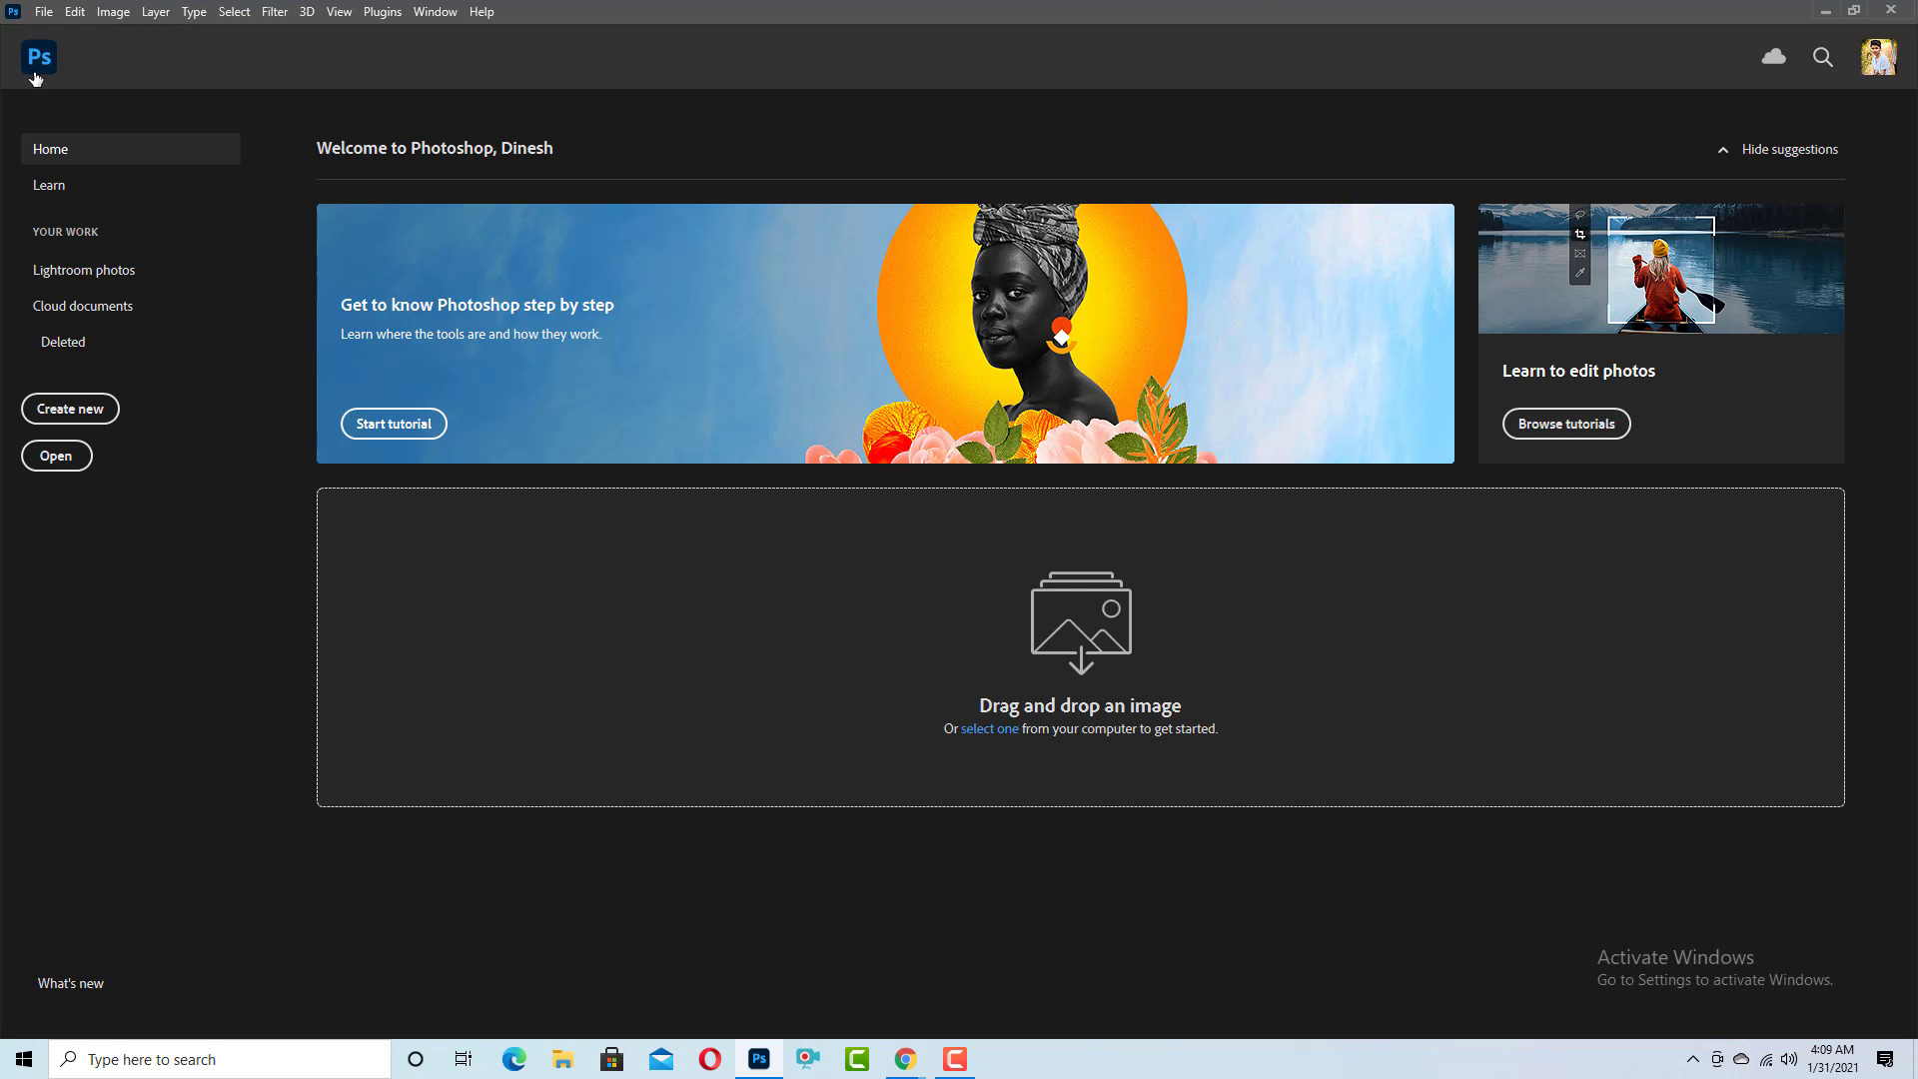
Leave the home screen for the editing workspace and reset the Essentials workspace layout.
left_click(40, 57)
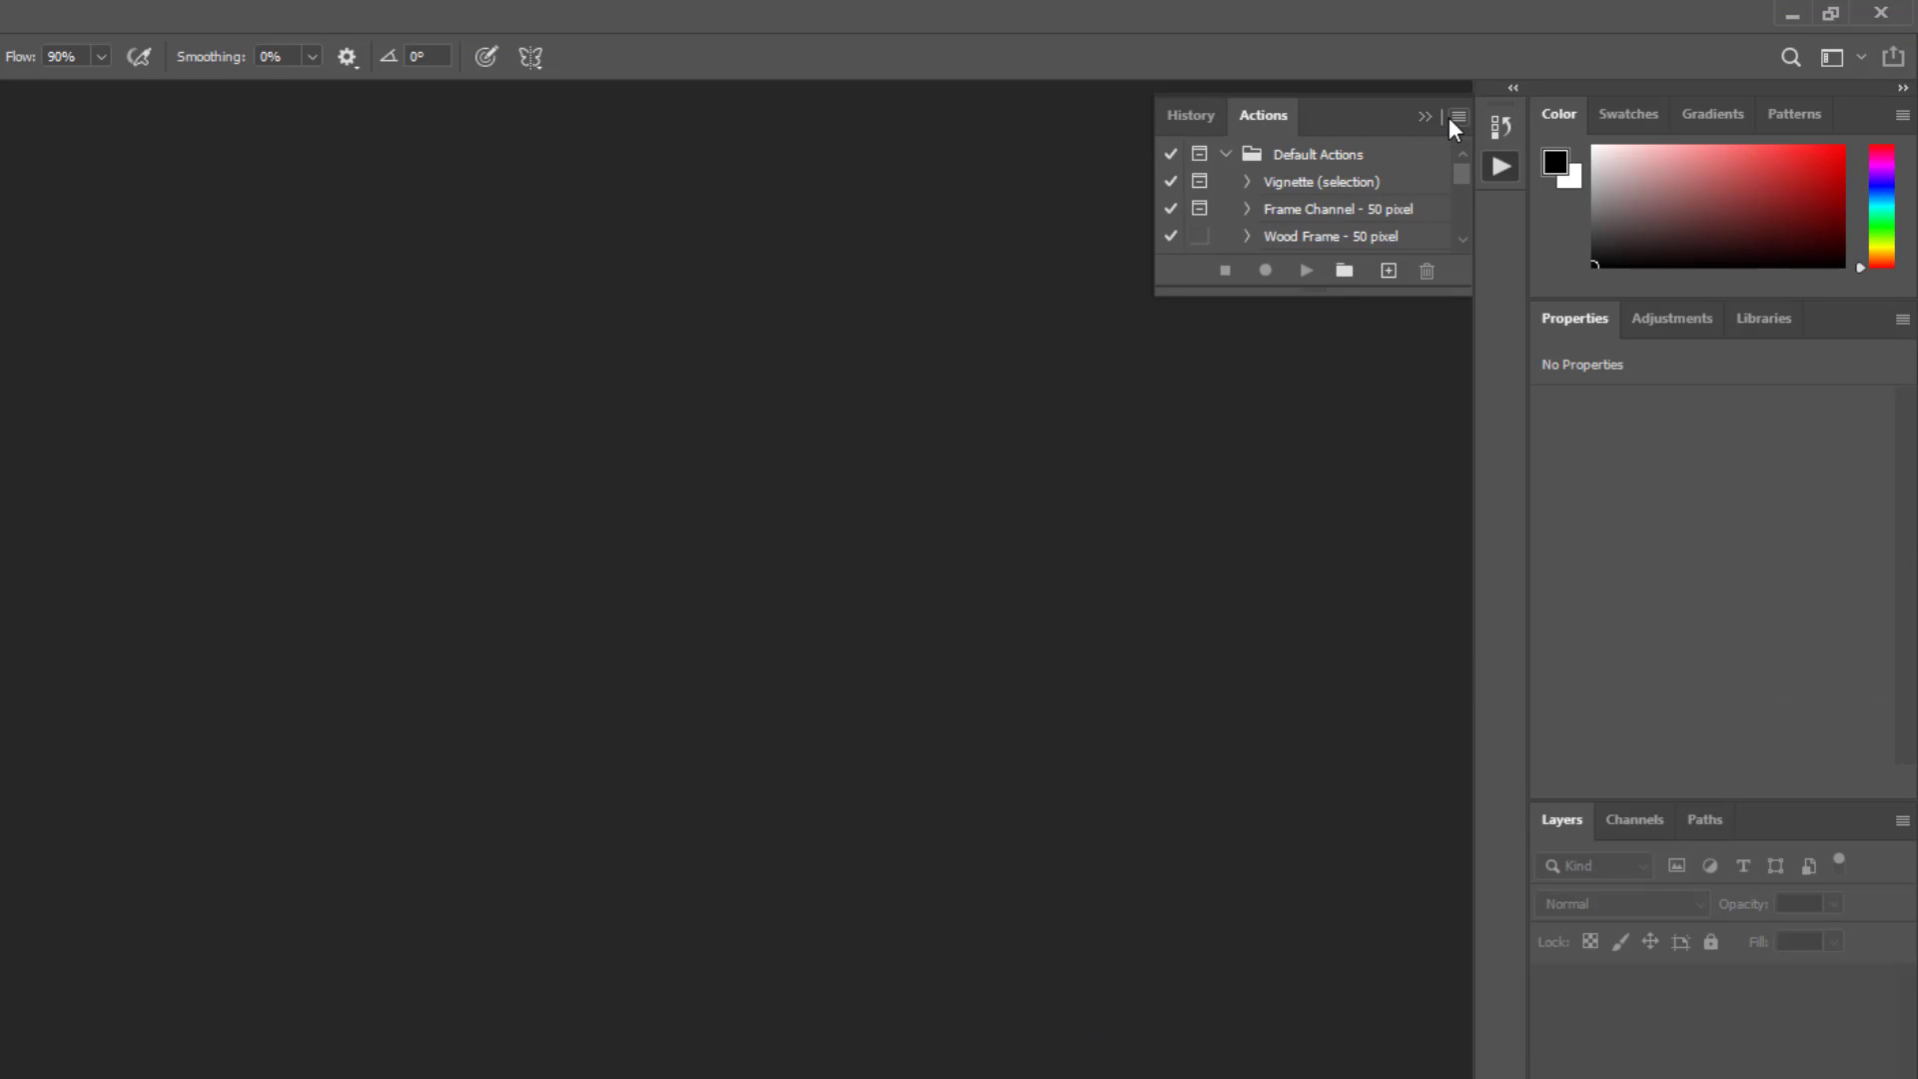
left_click(1455, 117)
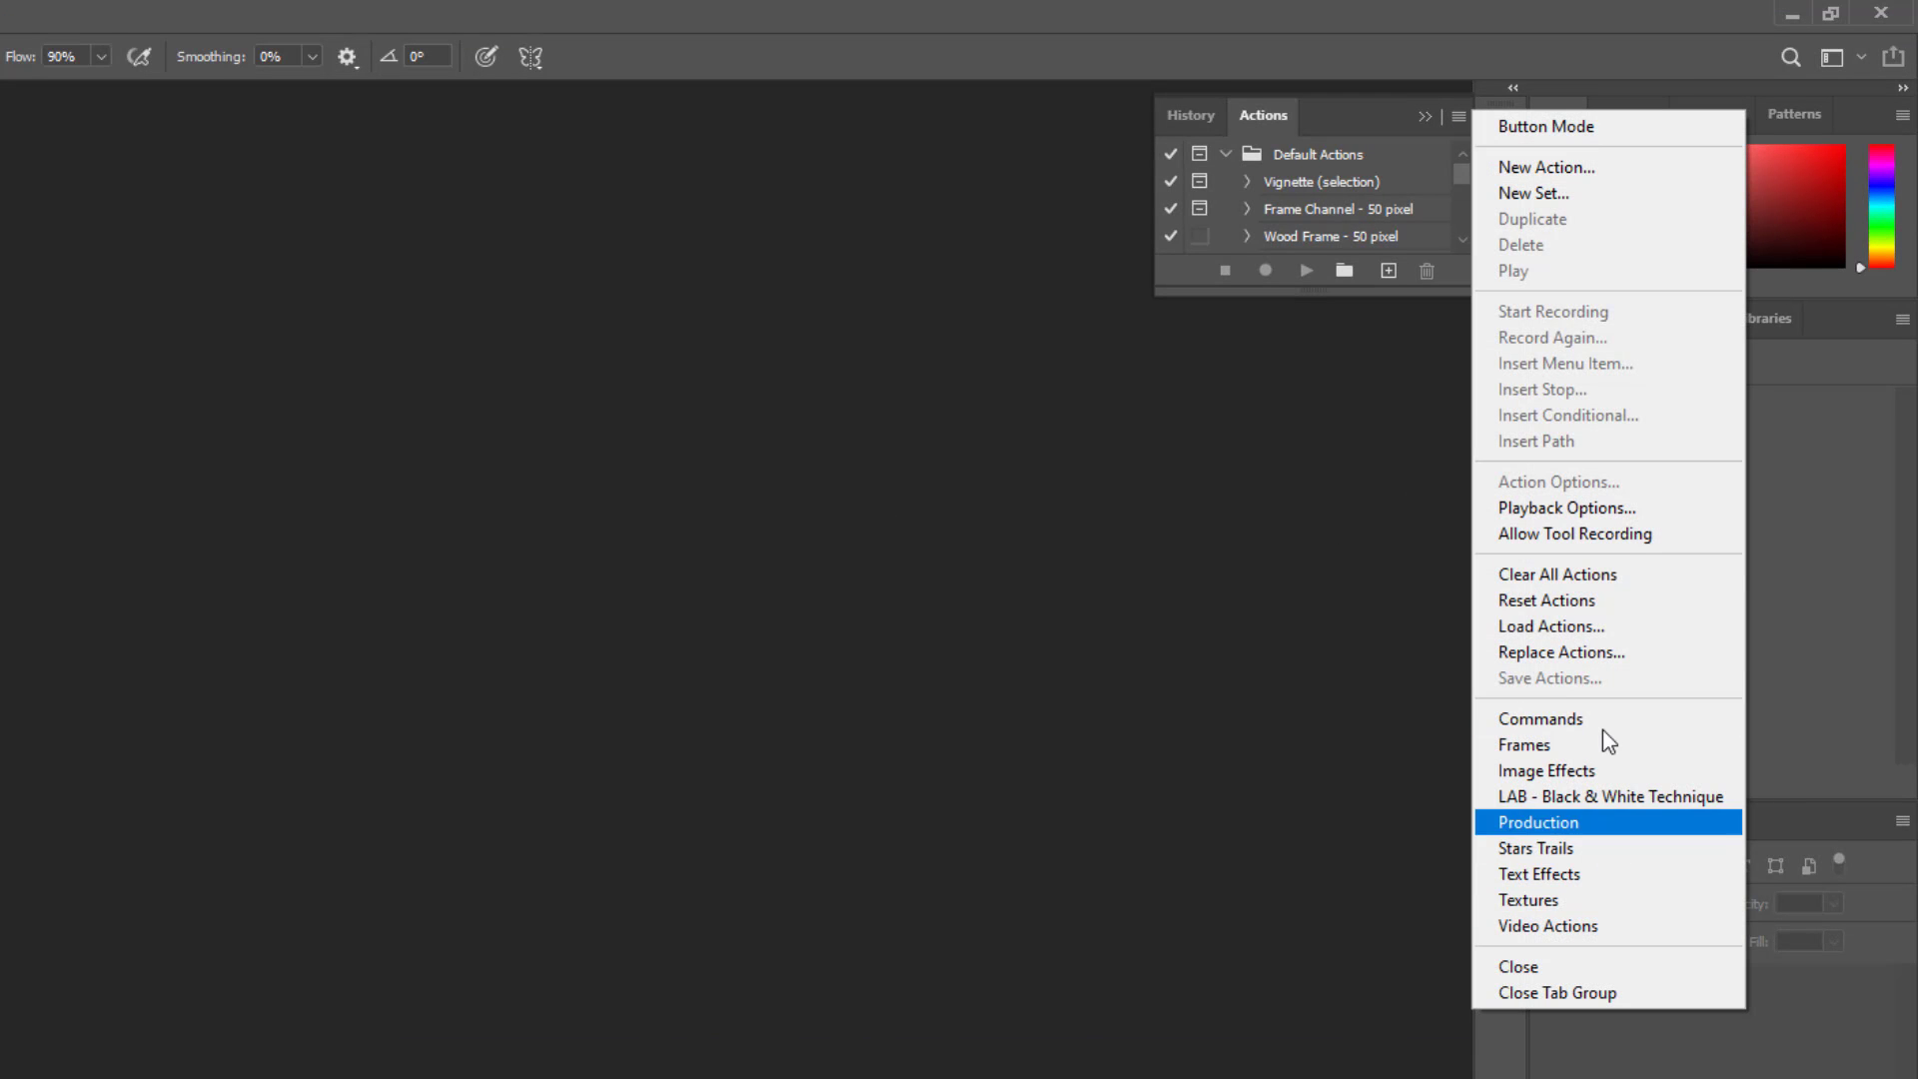
left_click(1588, 627)
left_click(1862, 59)
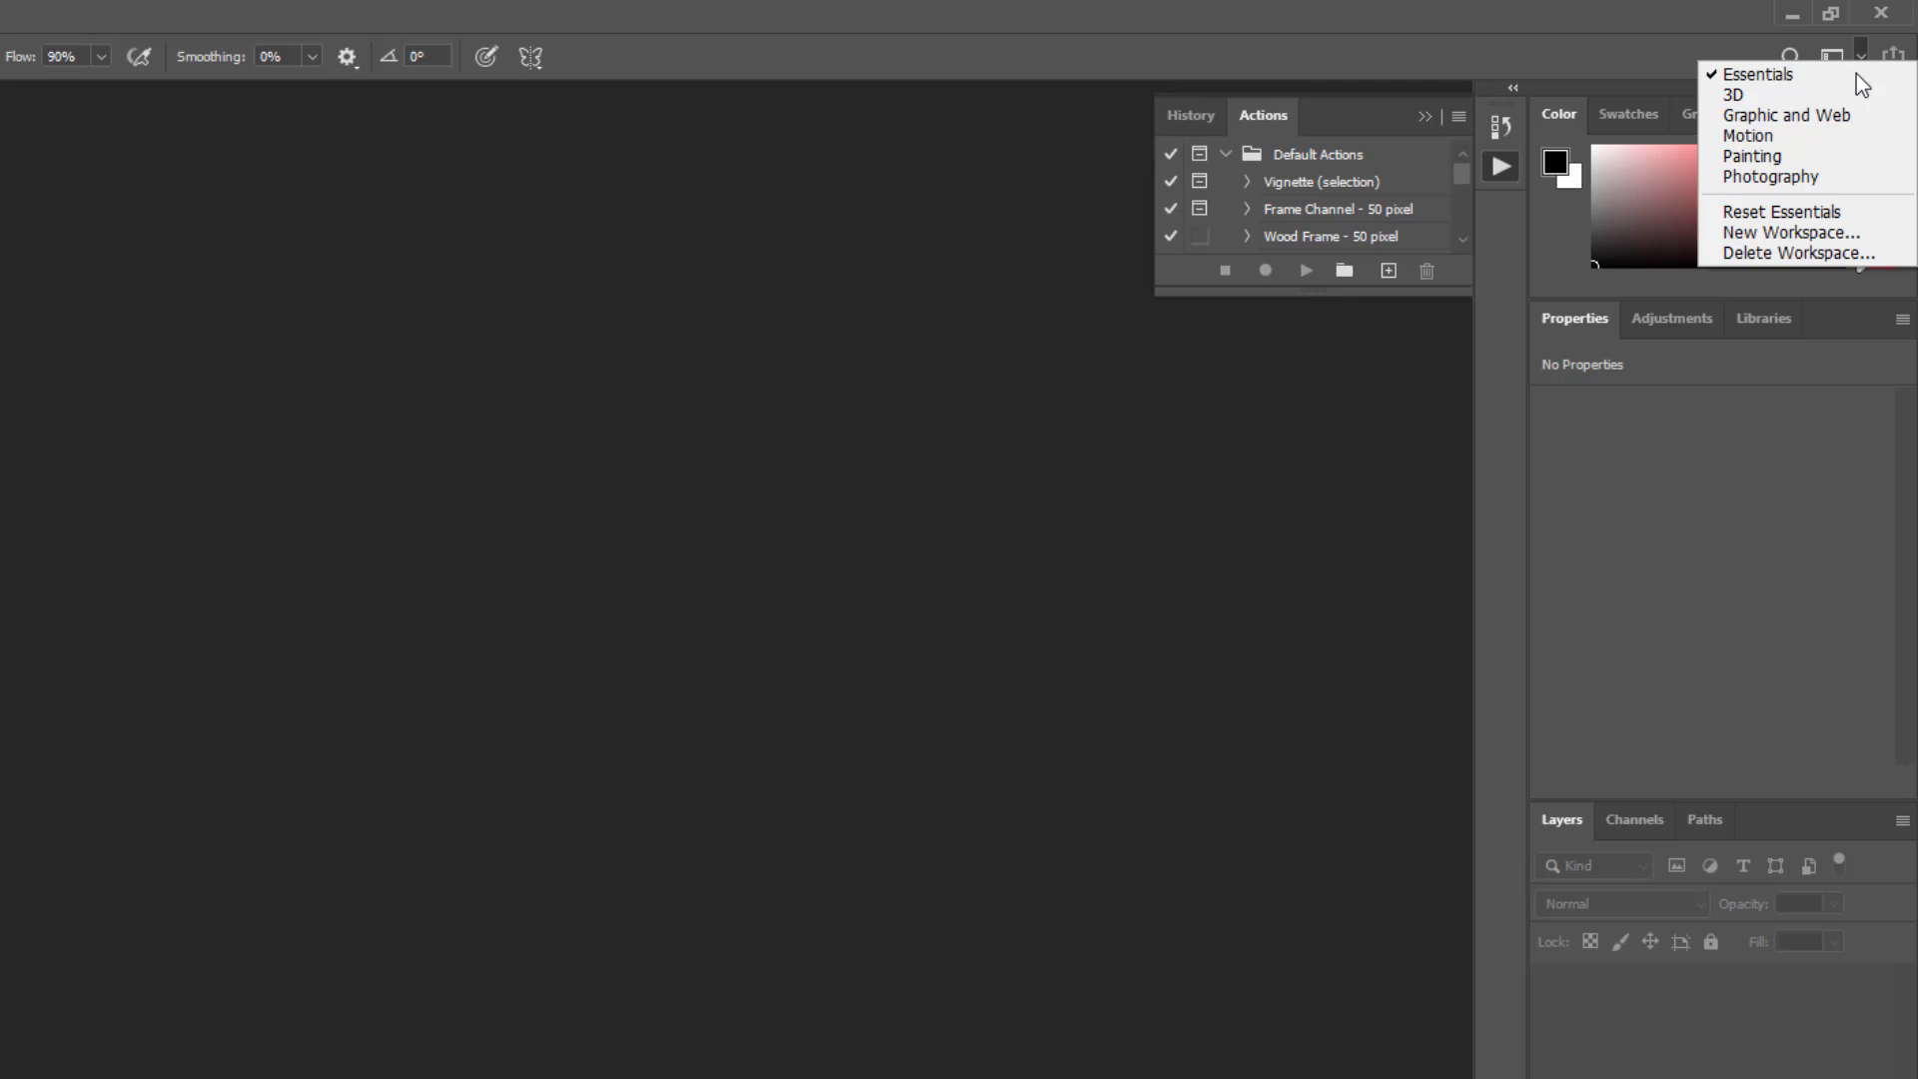
left_click(1774, 213)
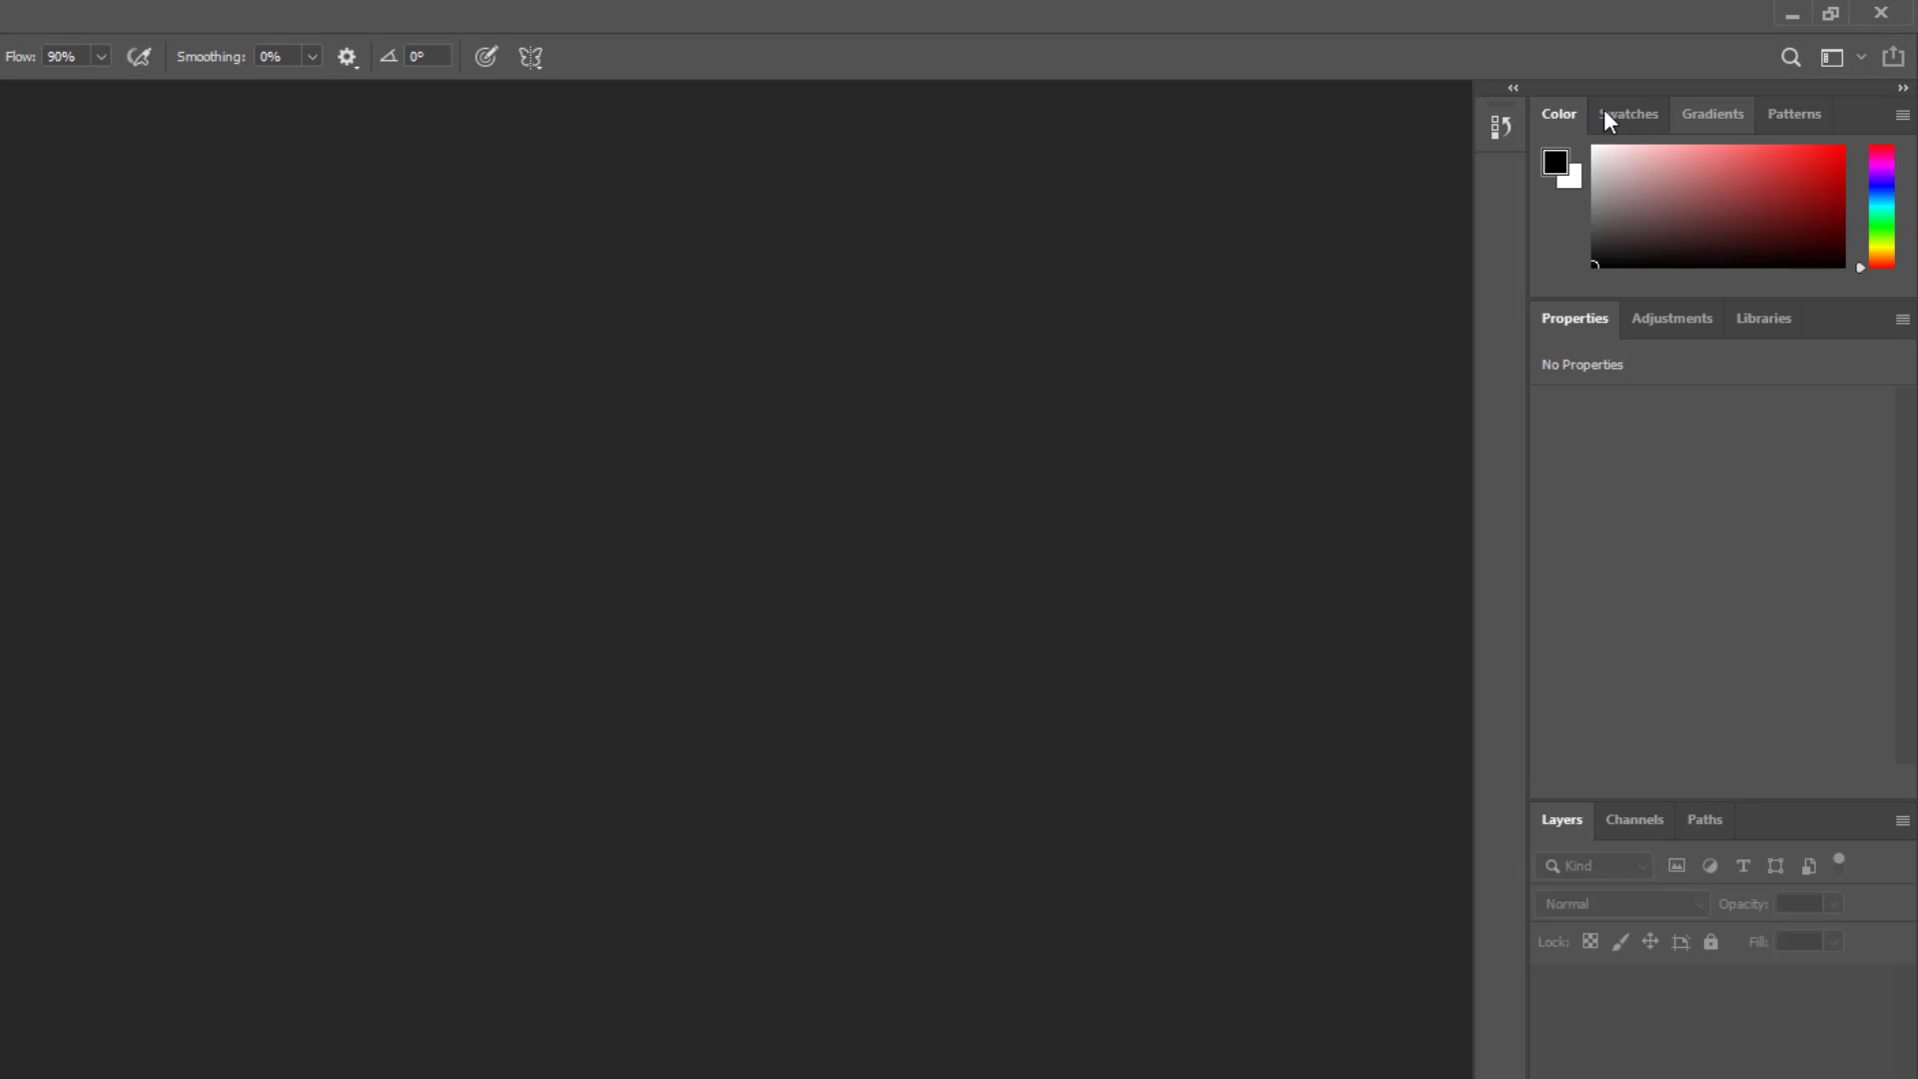
Confirm the Layers panel options with the largest thumbnail size, Layer Bounds contents and all three checkboxes enabled.
left_click(1900, 430)
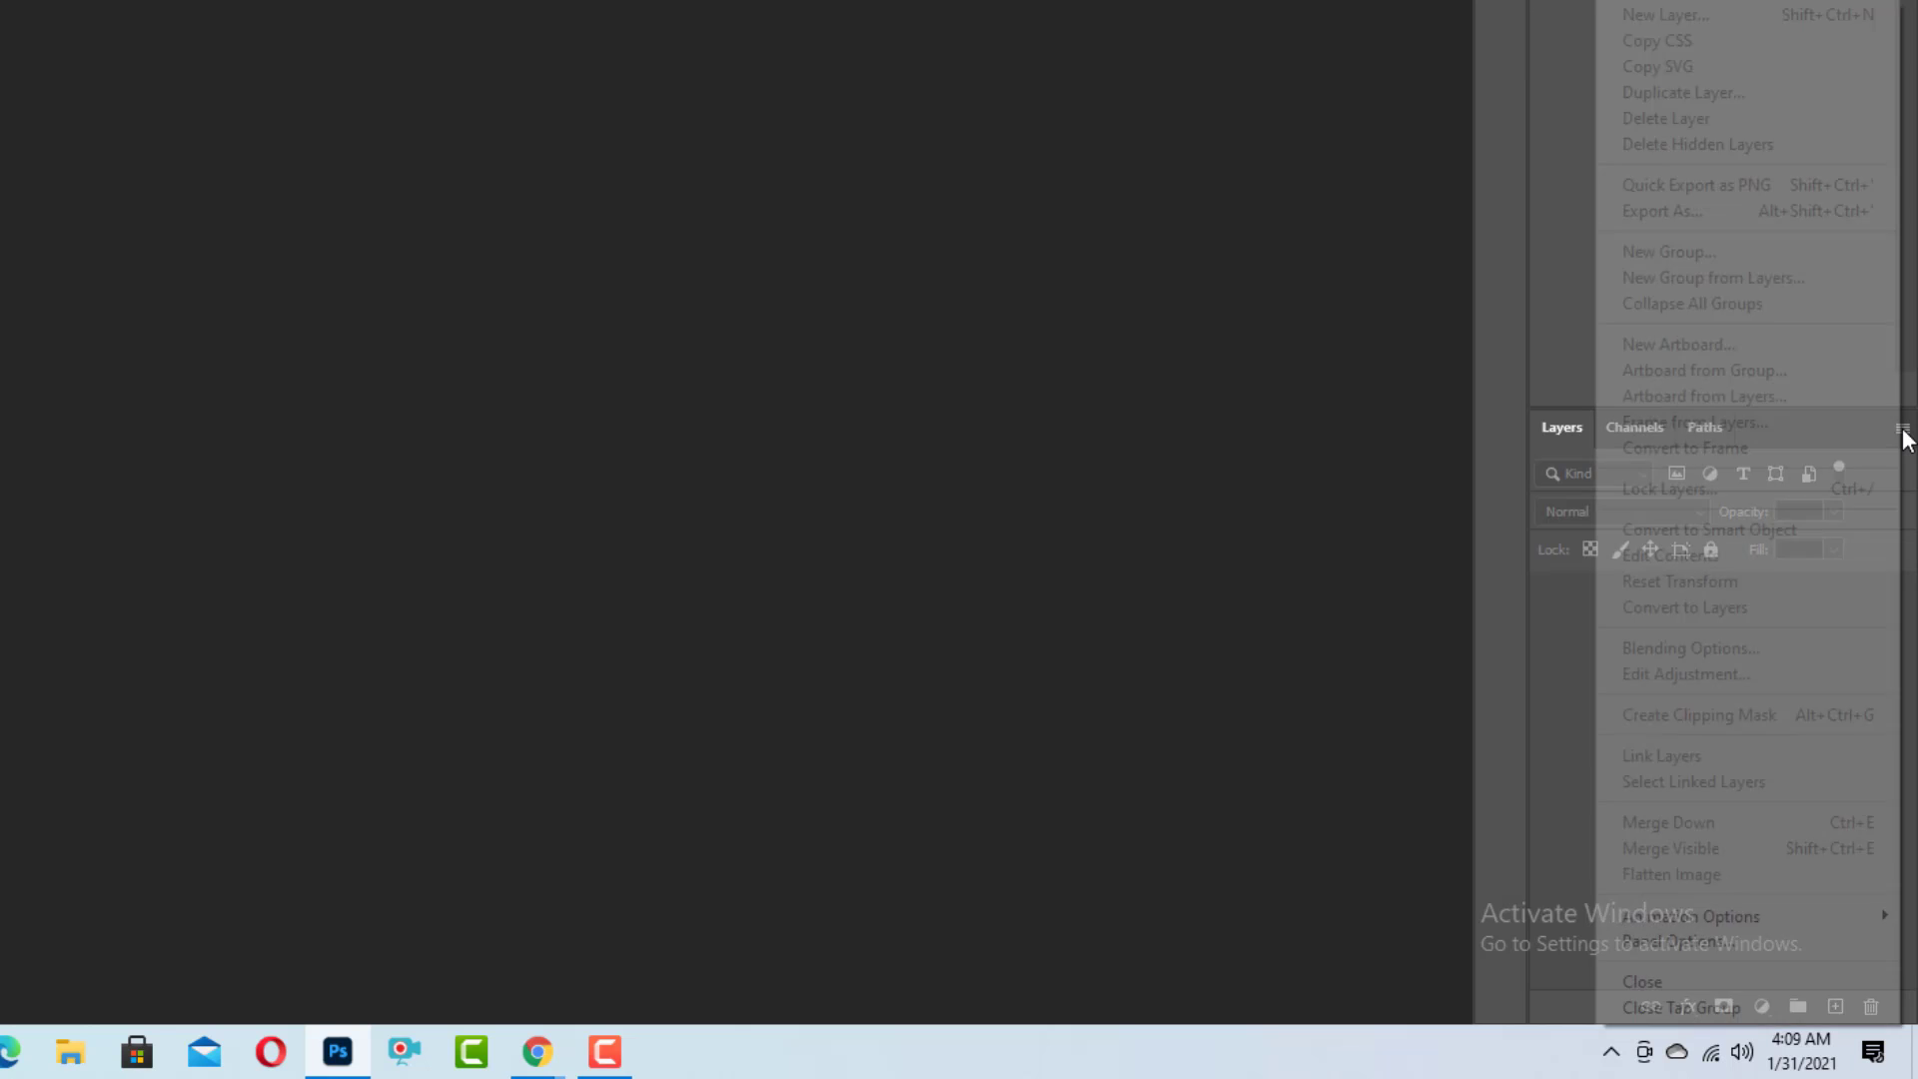
left_click(1679, 941)
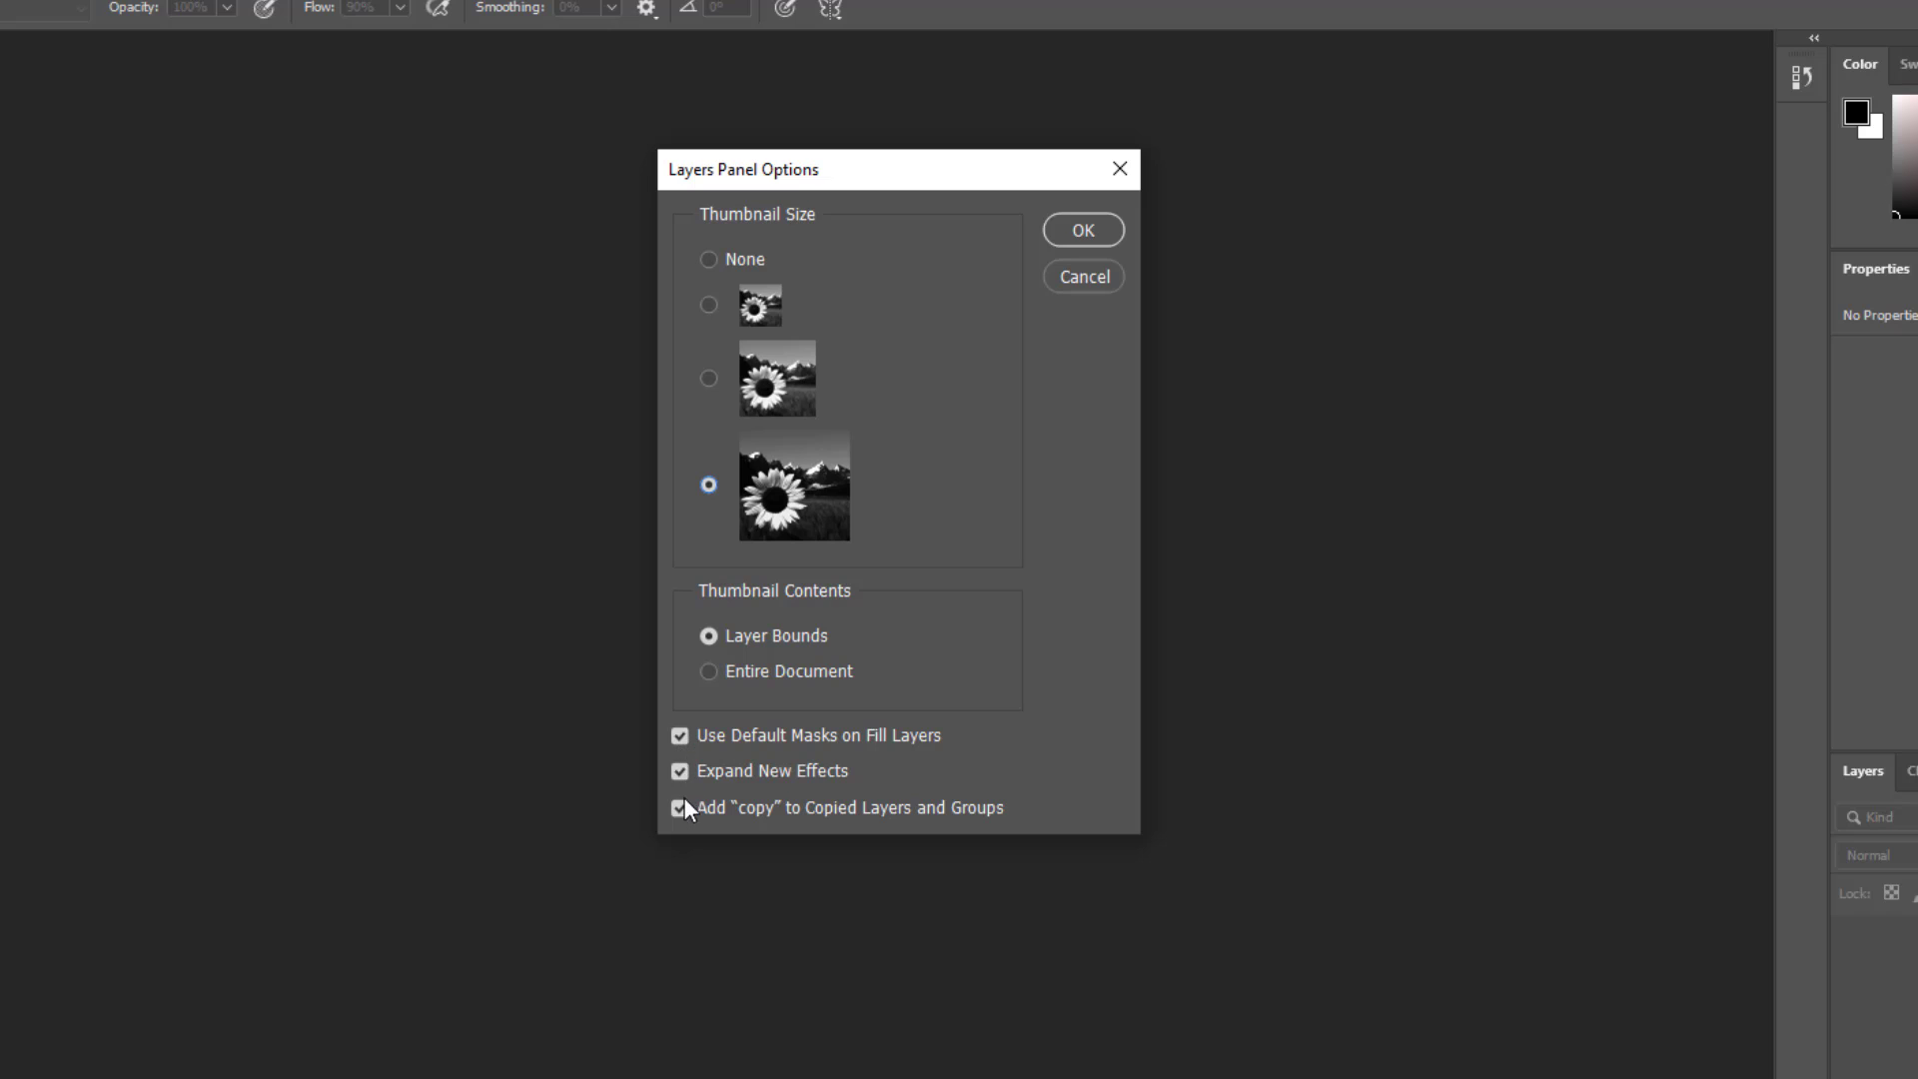
left_click(1083, 229)
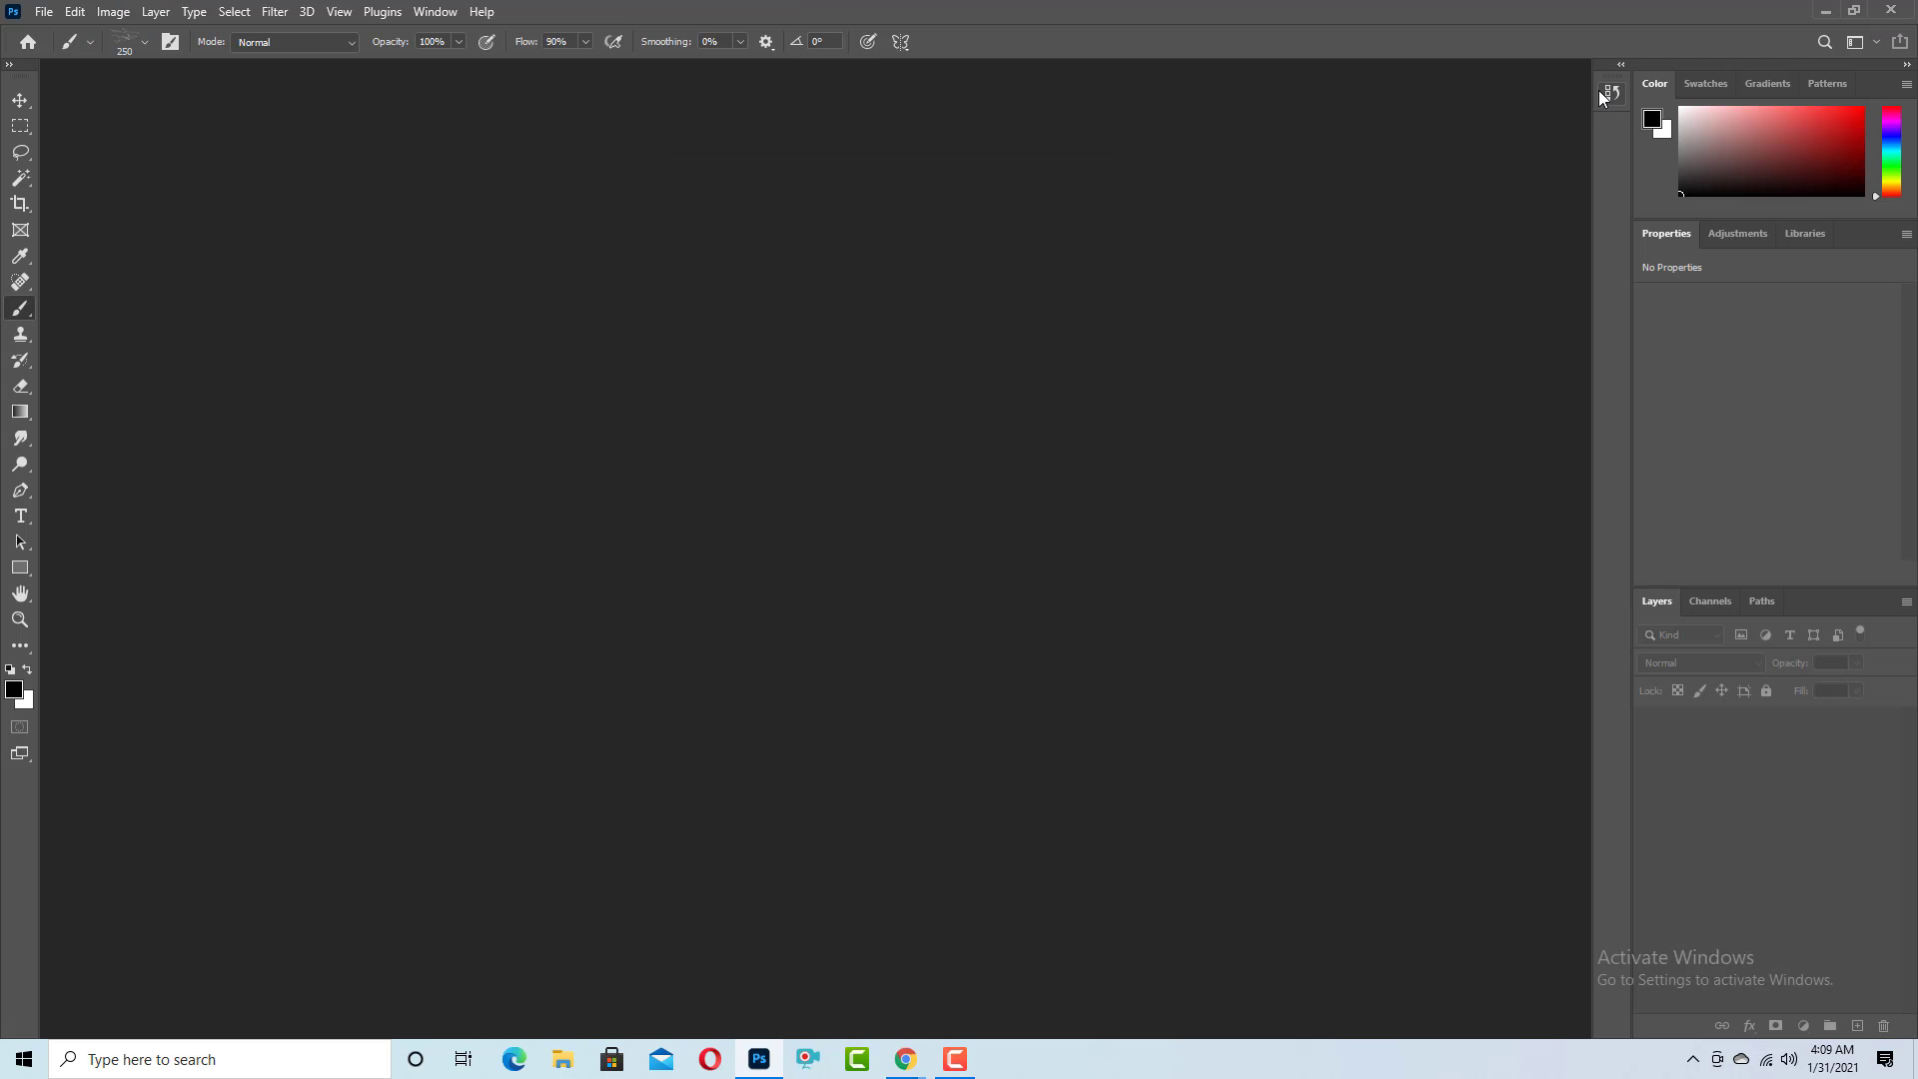
Find the Actions panel by searching the built-in help for "action pa" and display it.
left_click(1604, 93)
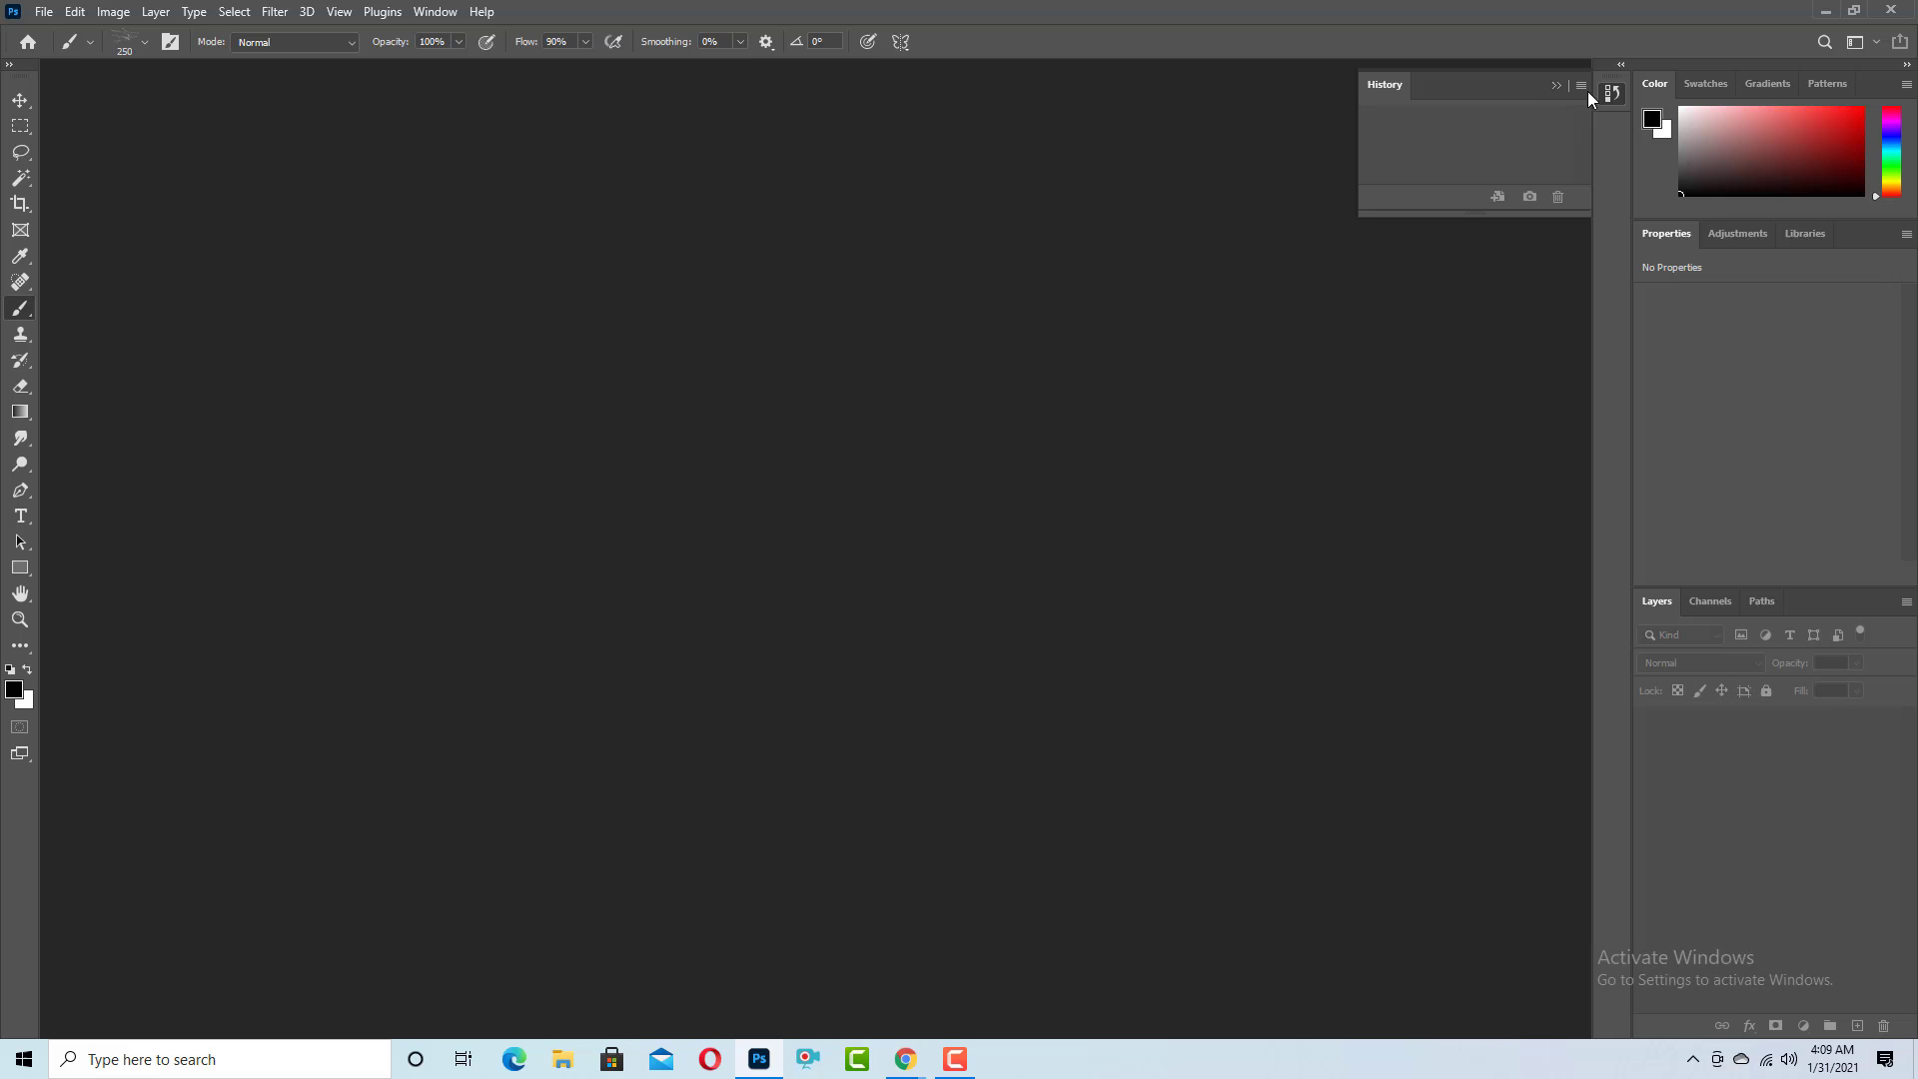
left_click(1821, 42)
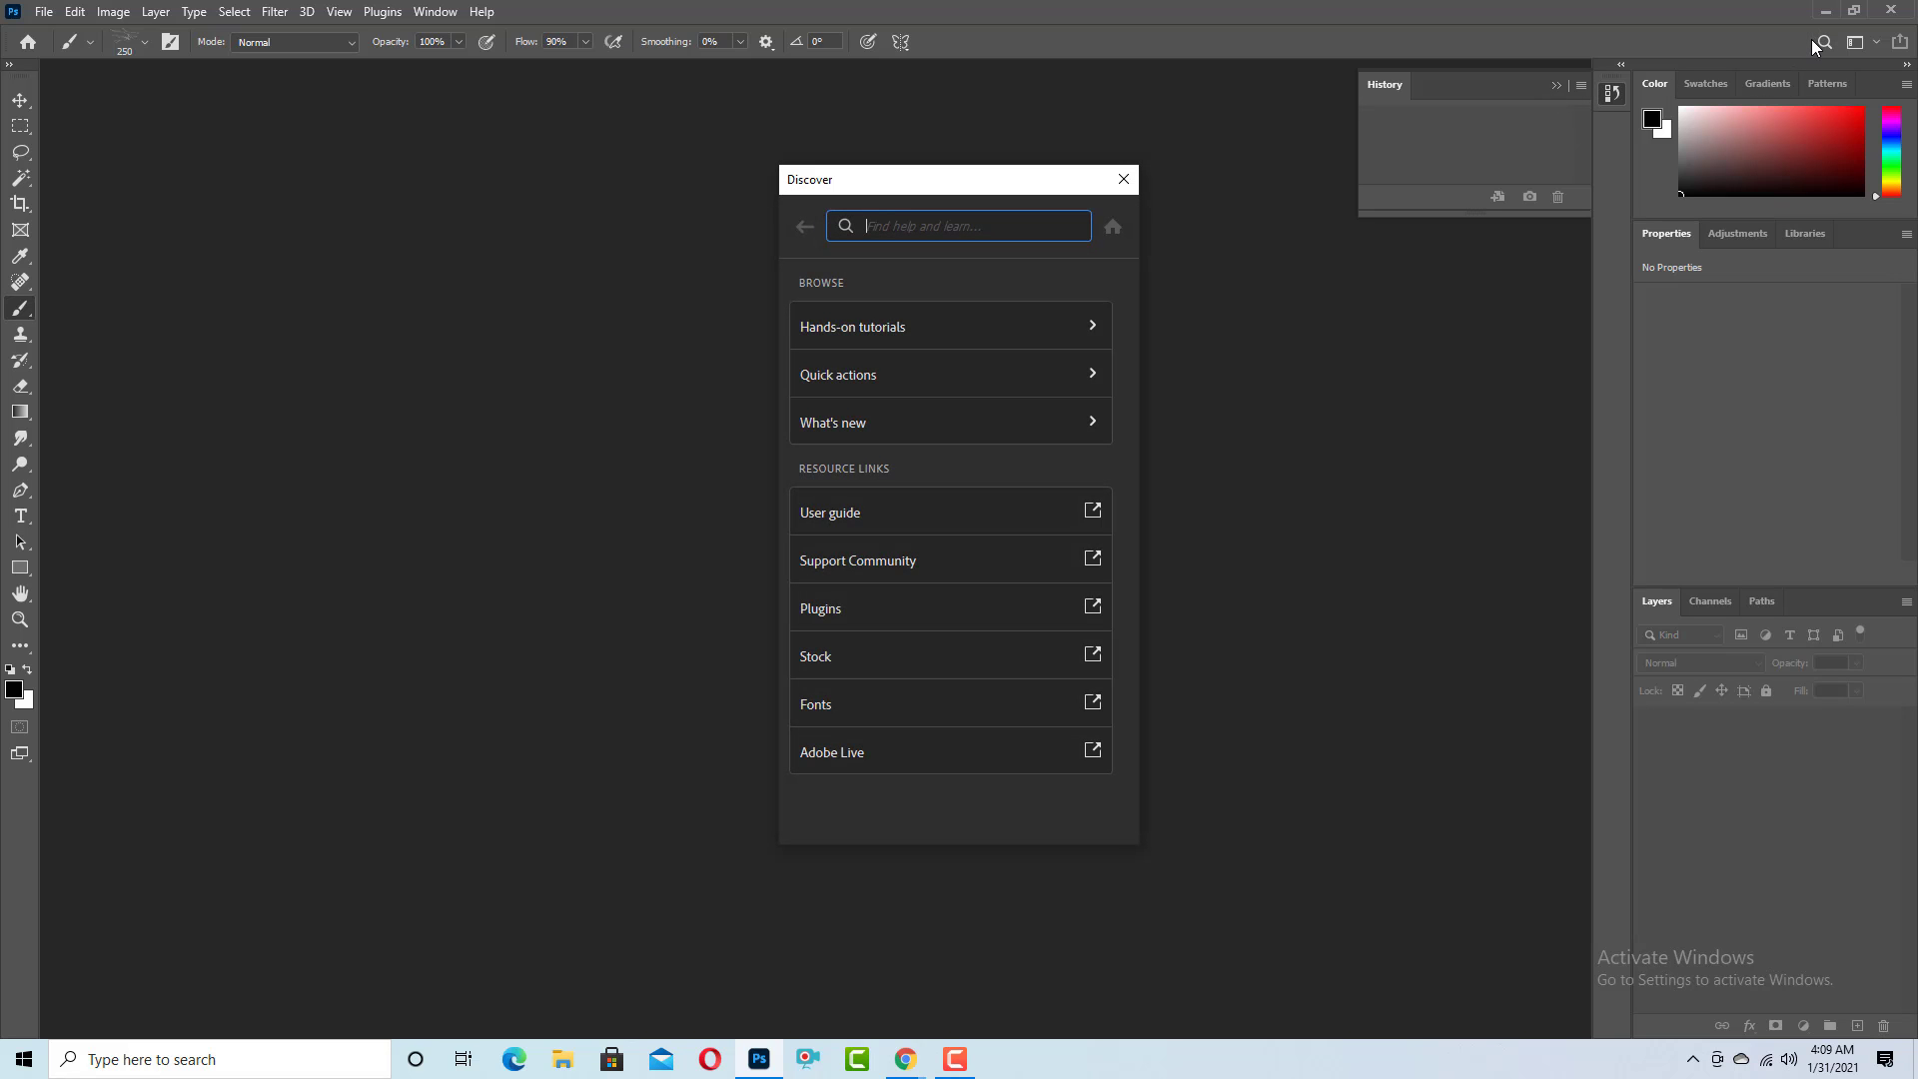
type("act")
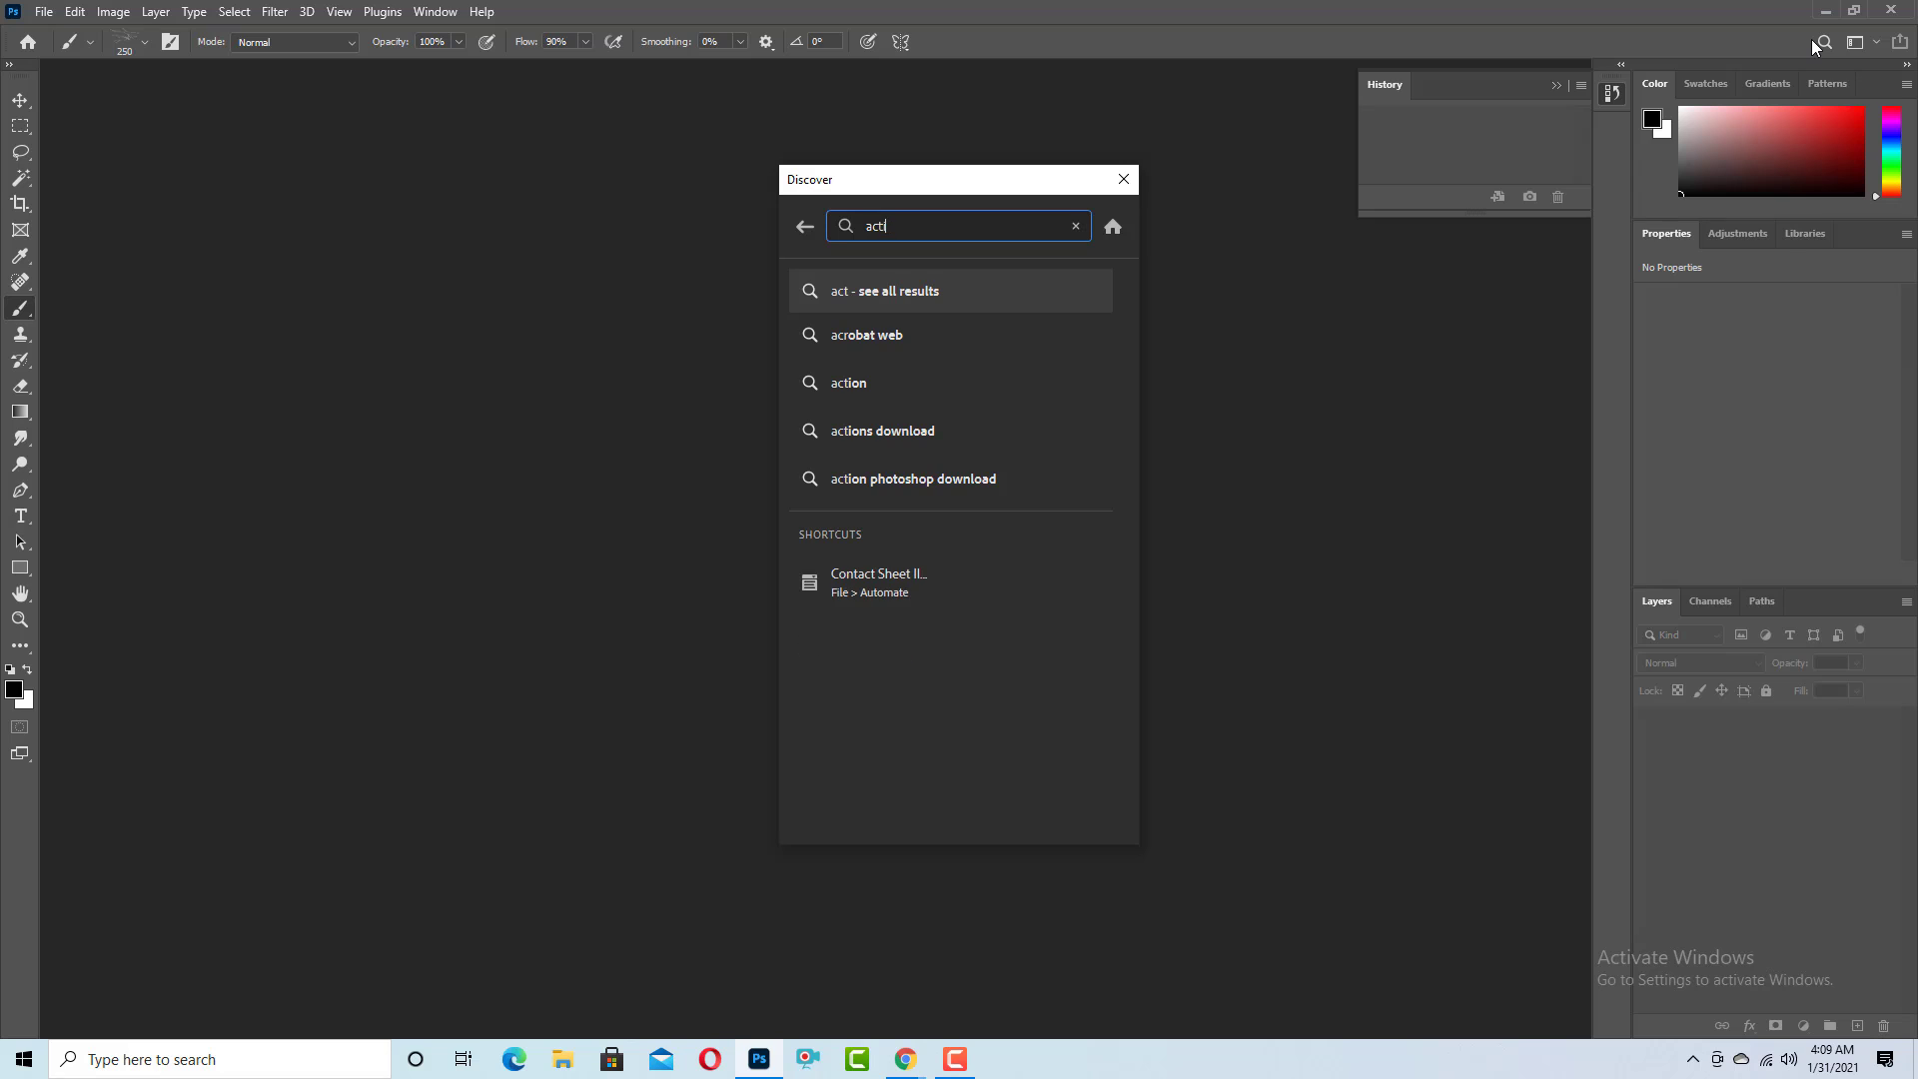
type("ion pa")
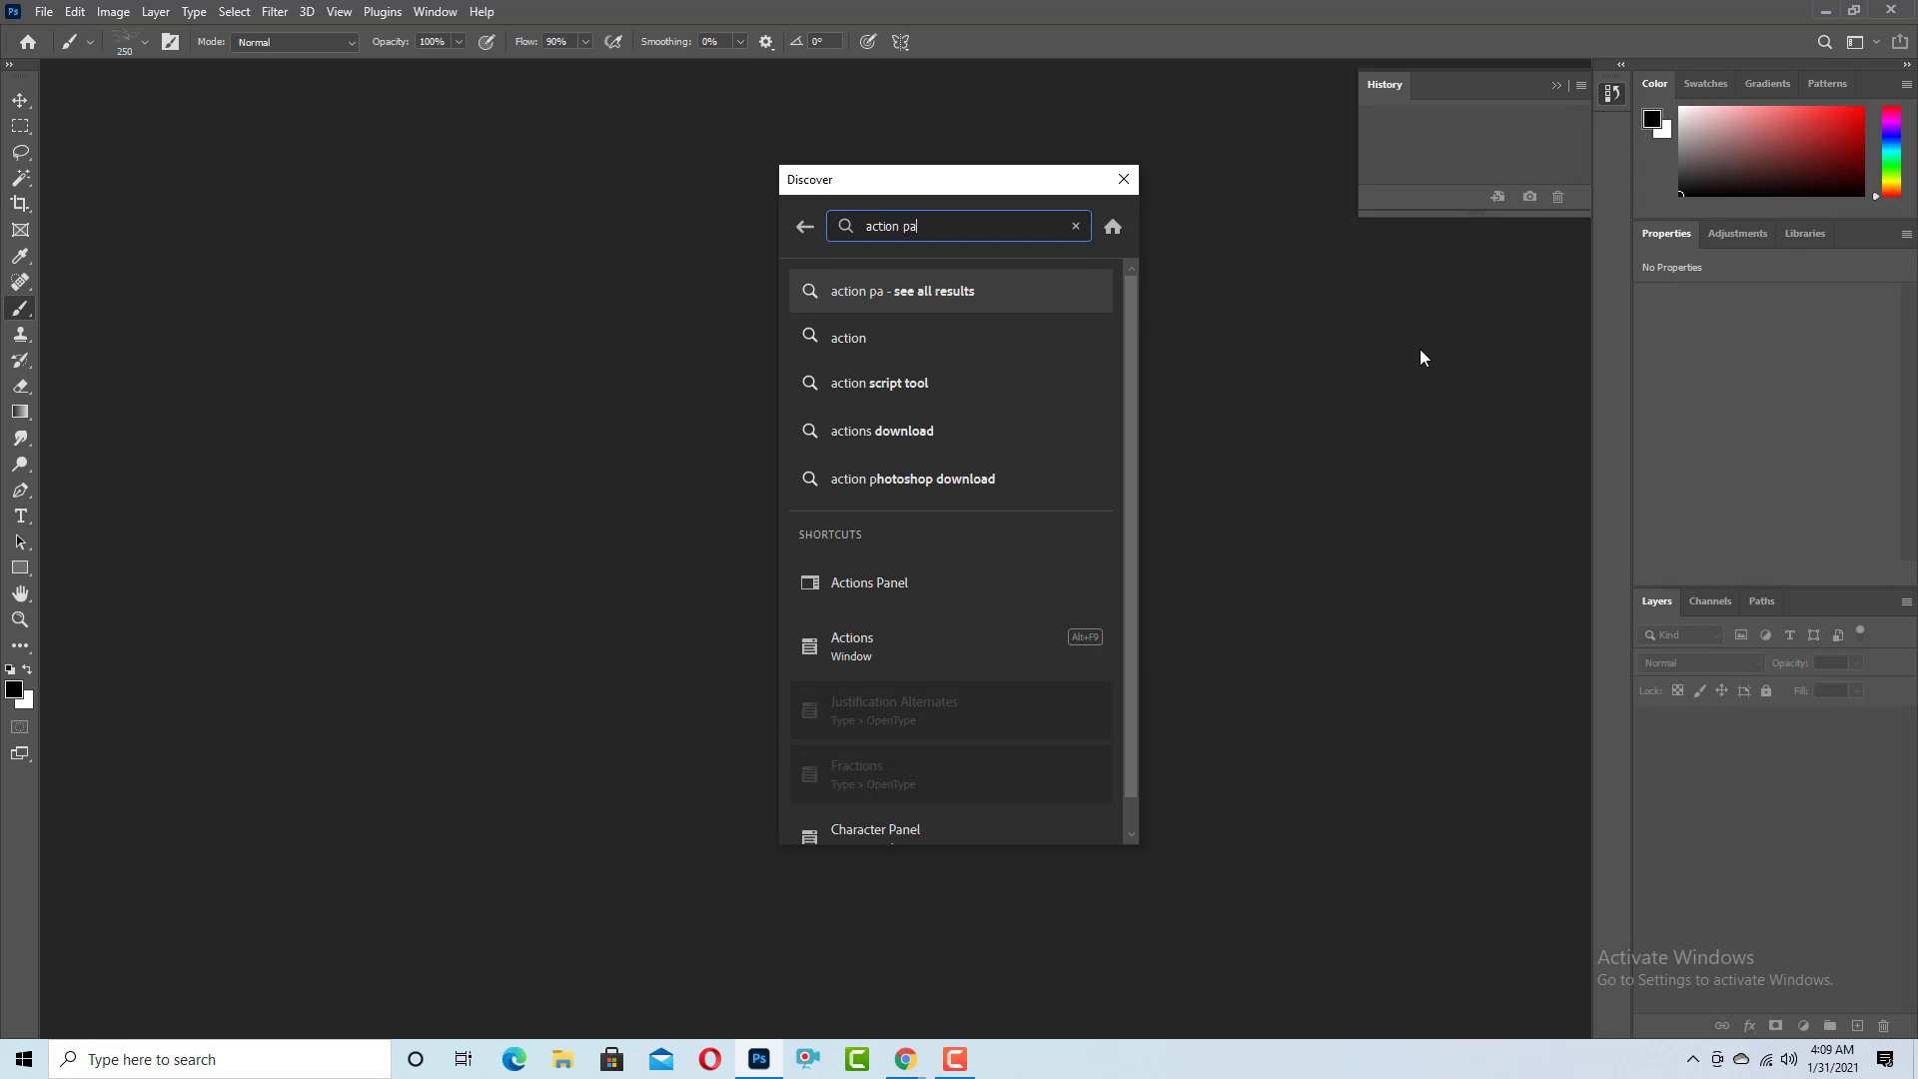
left_click(876, 598)
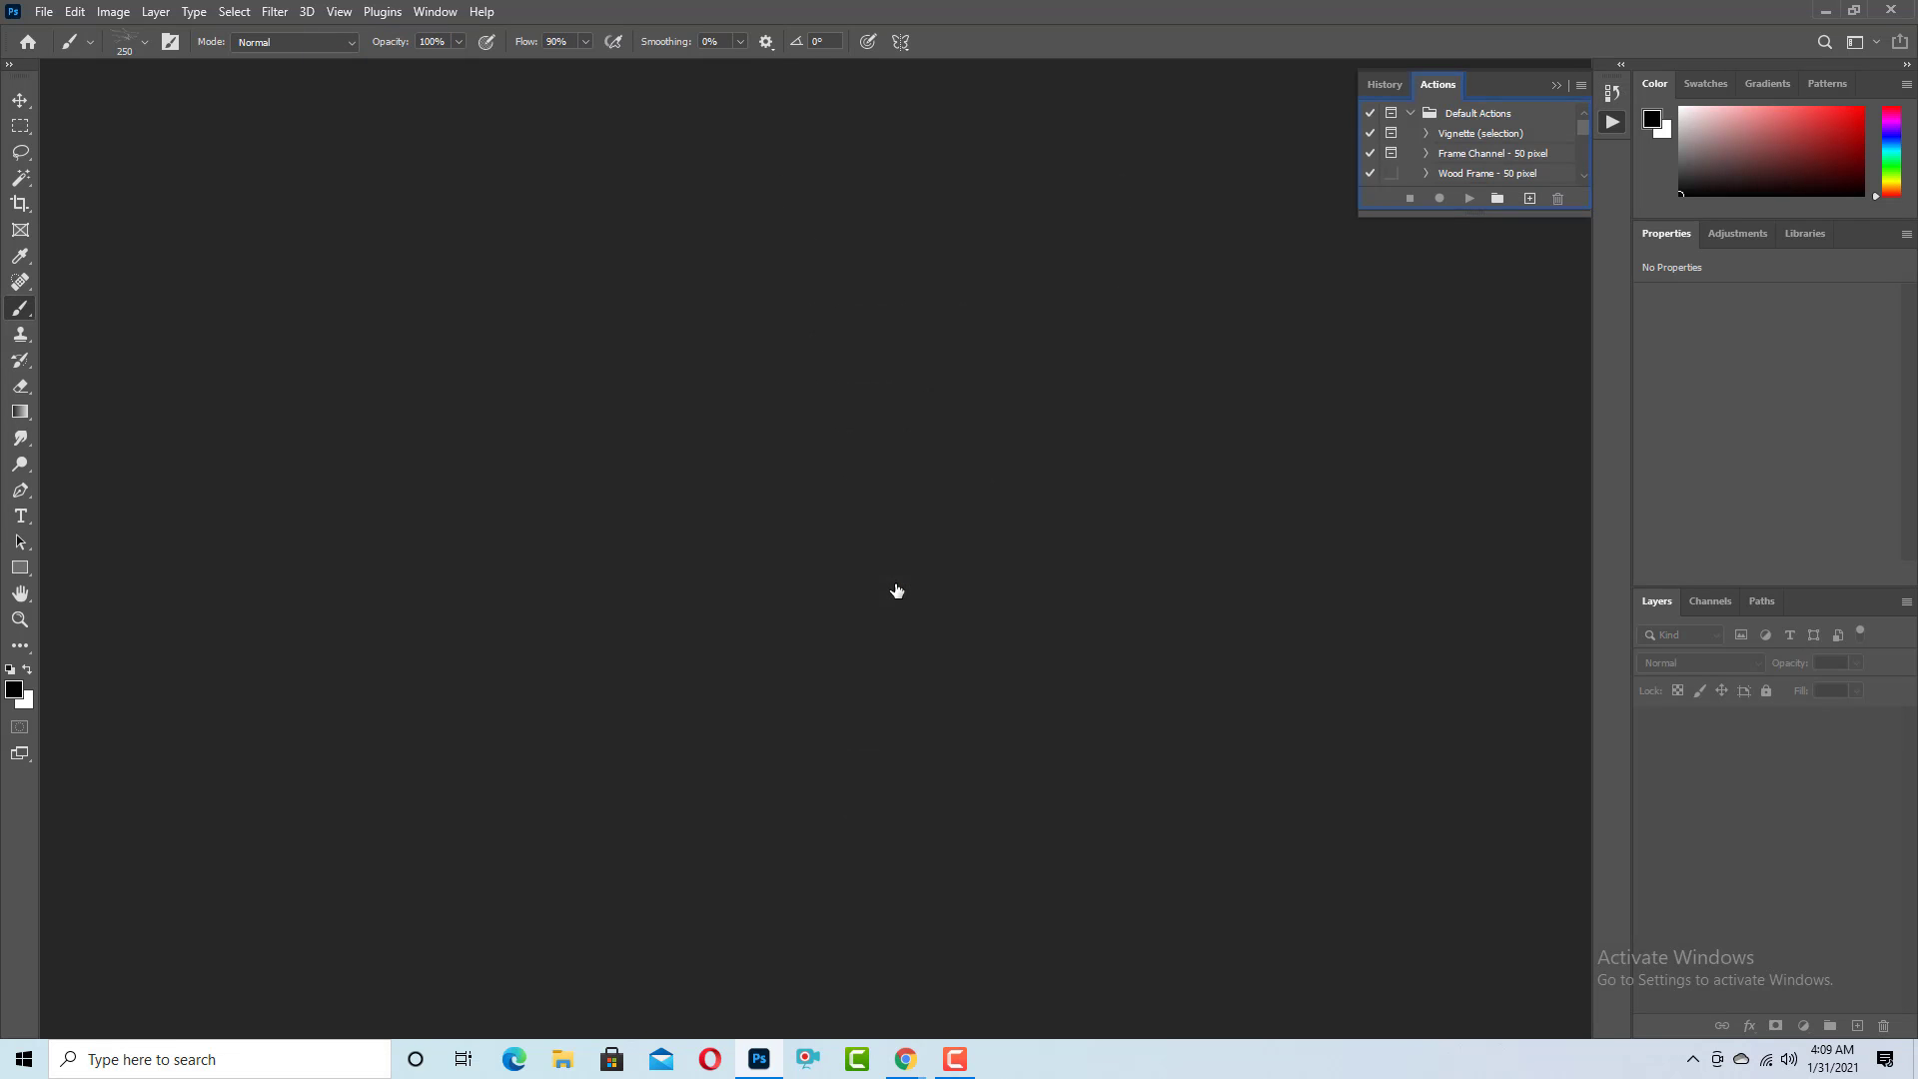
Clear all existing actions from the Actions panel and confirm their deletion.
left_click(1581, 88)
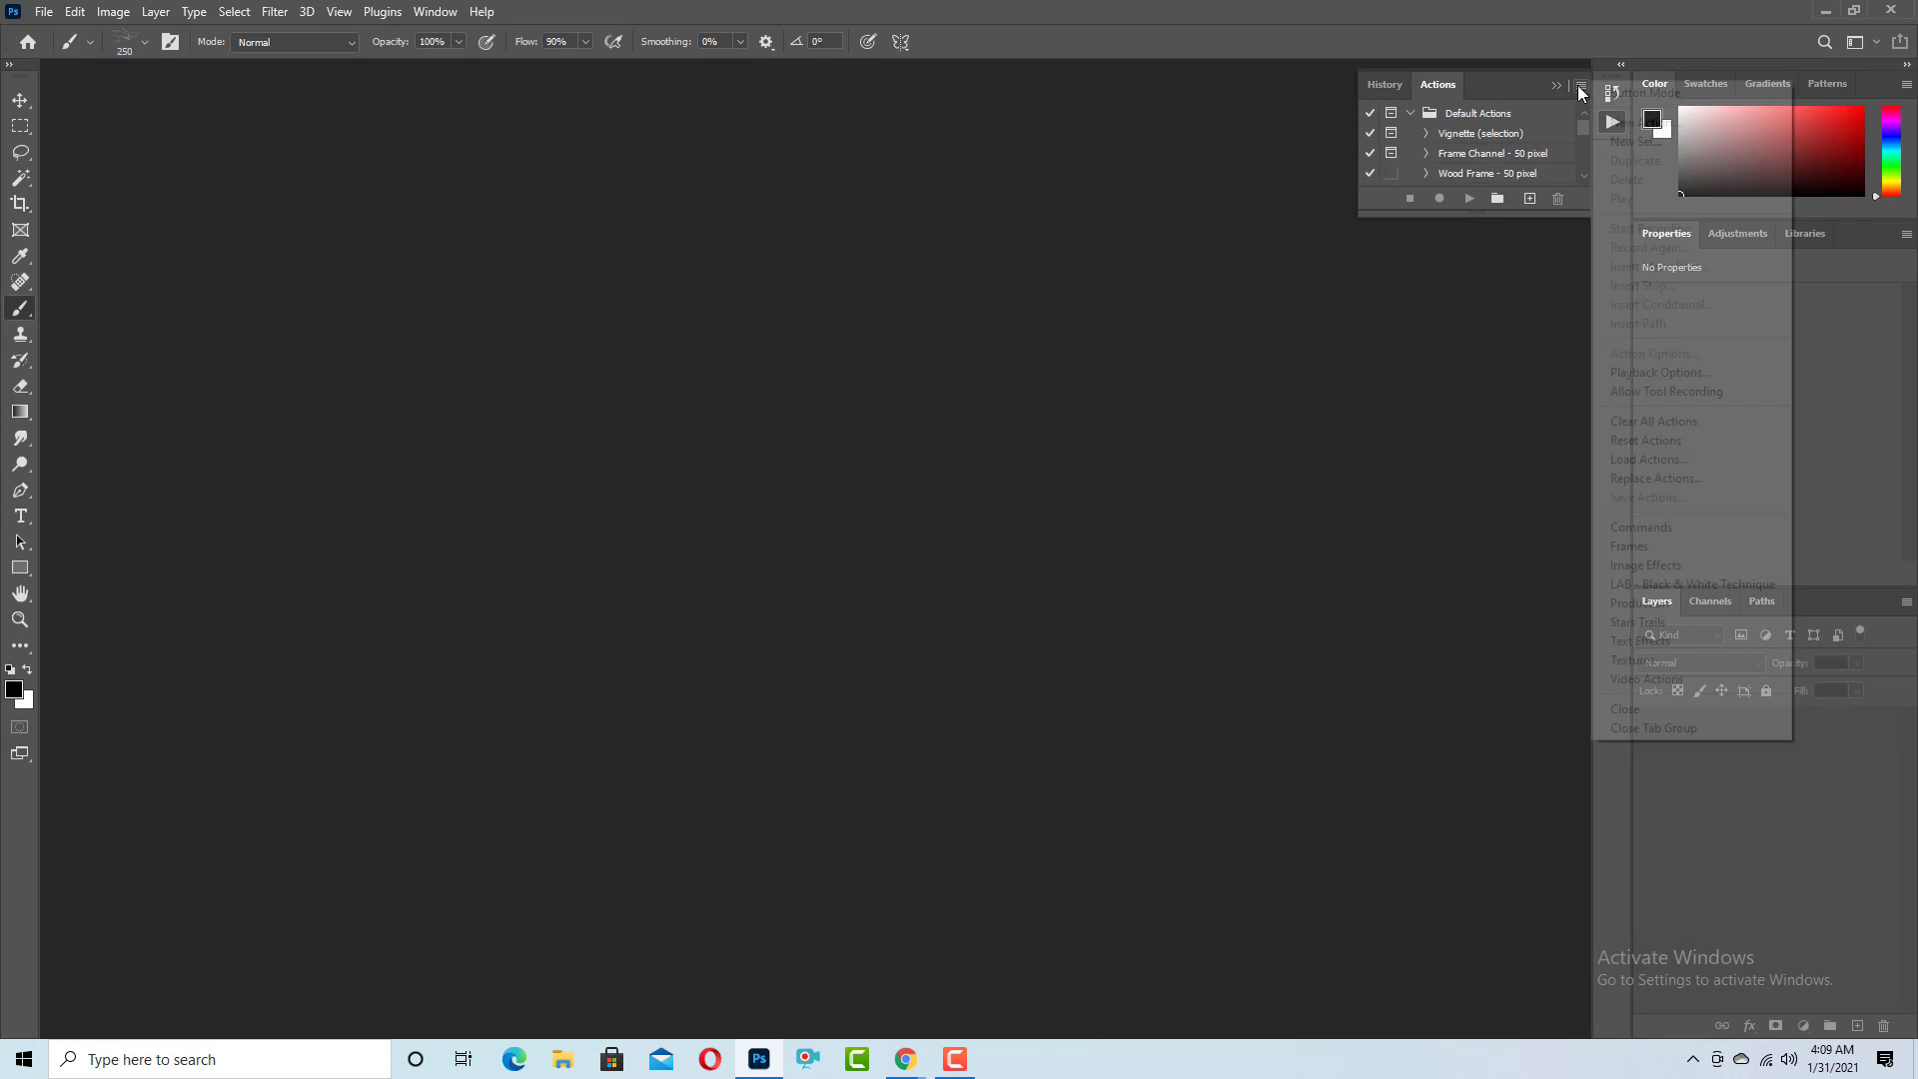
left_click(1639, 424)
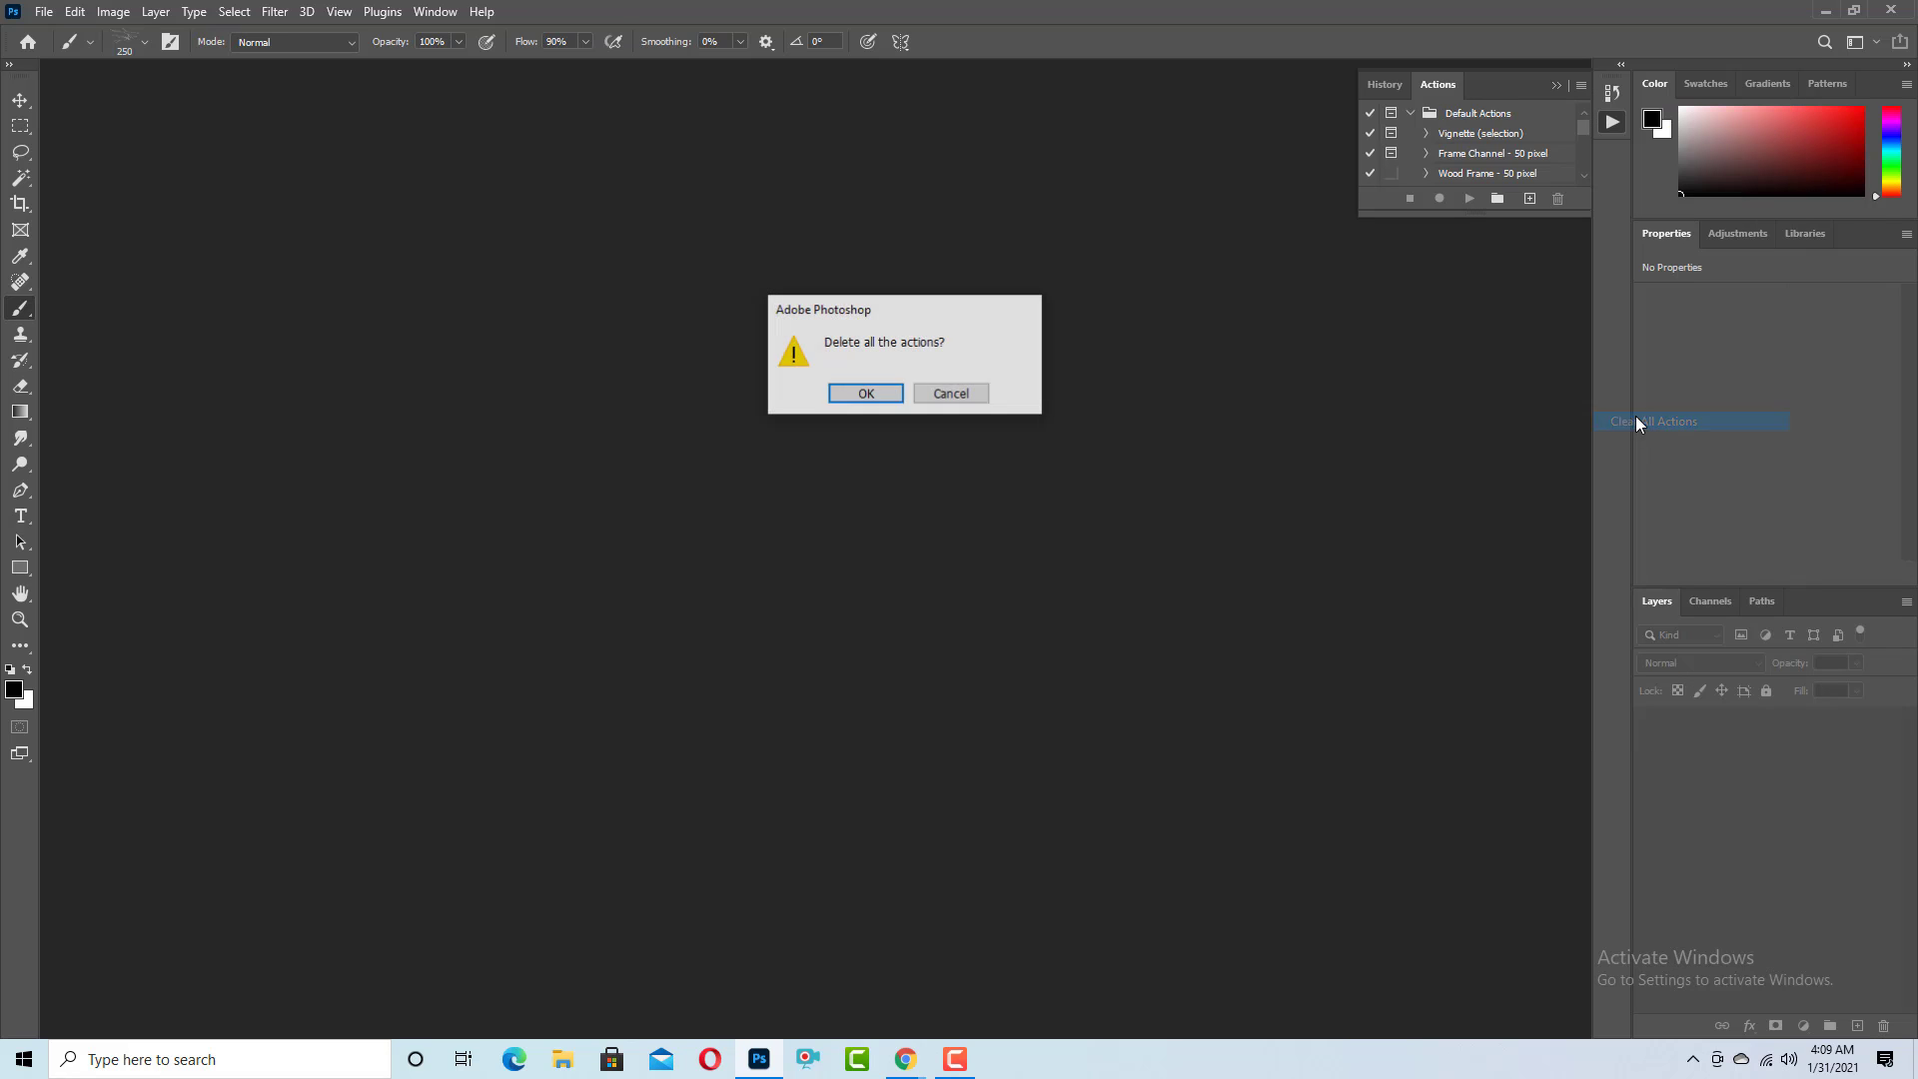
left_click(885, 397)
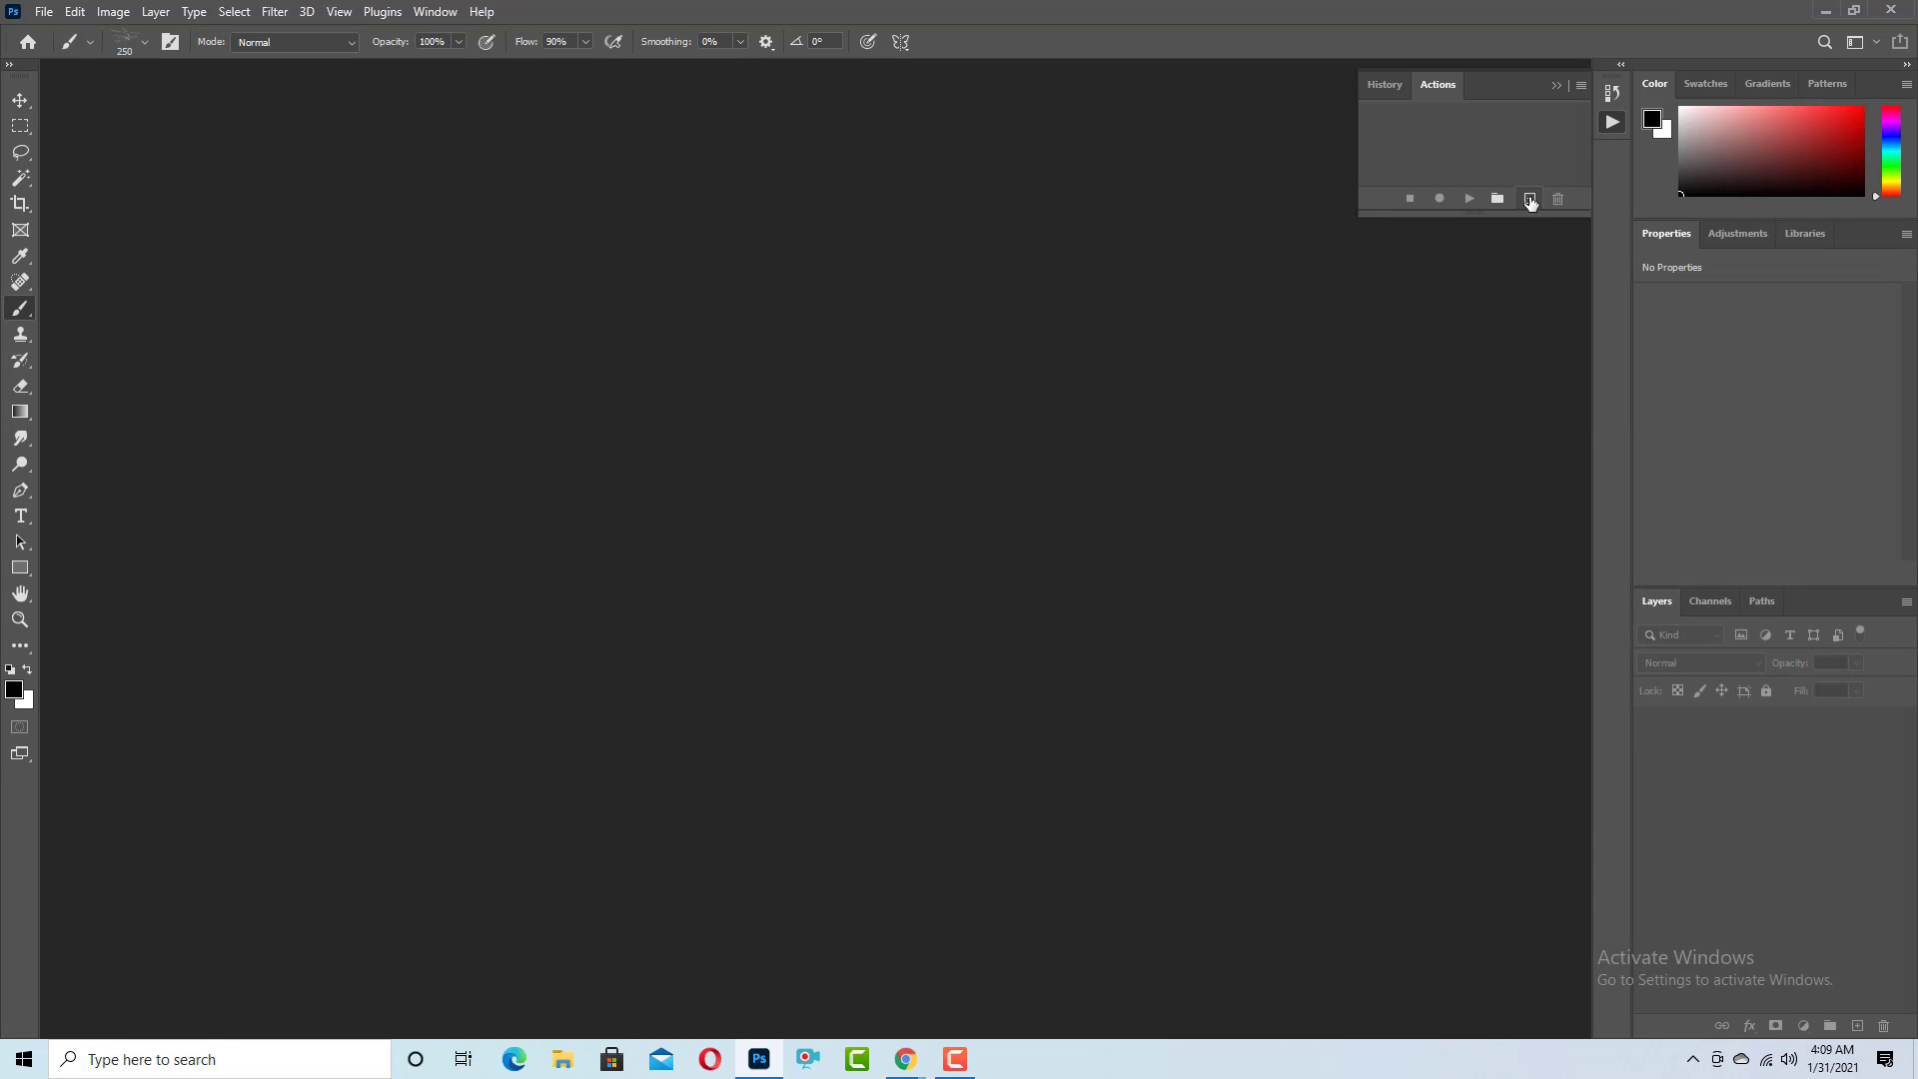
Load the Hand Drawn action file from the CS6 subfolder of the Desktop's Hand Drawn Action folder.
left_click(1580, 86)
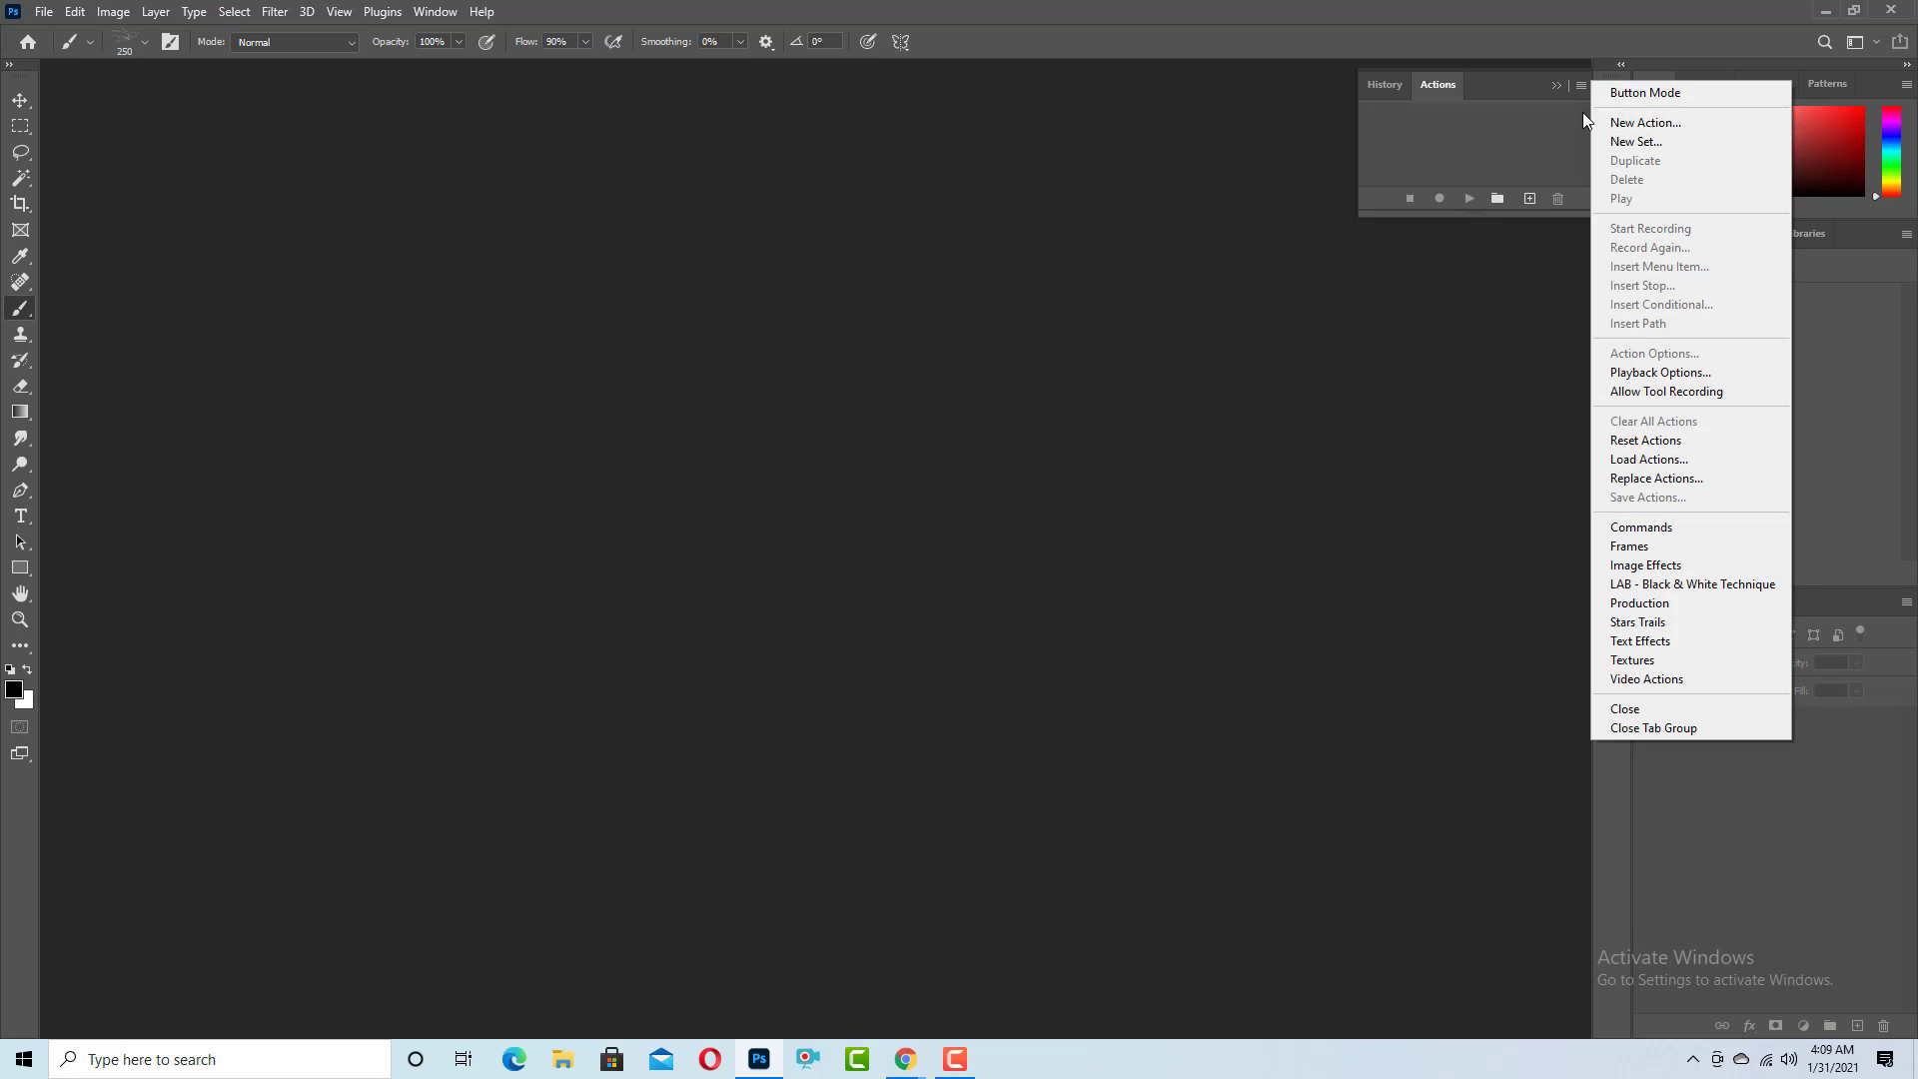
left_click(1691, 462)
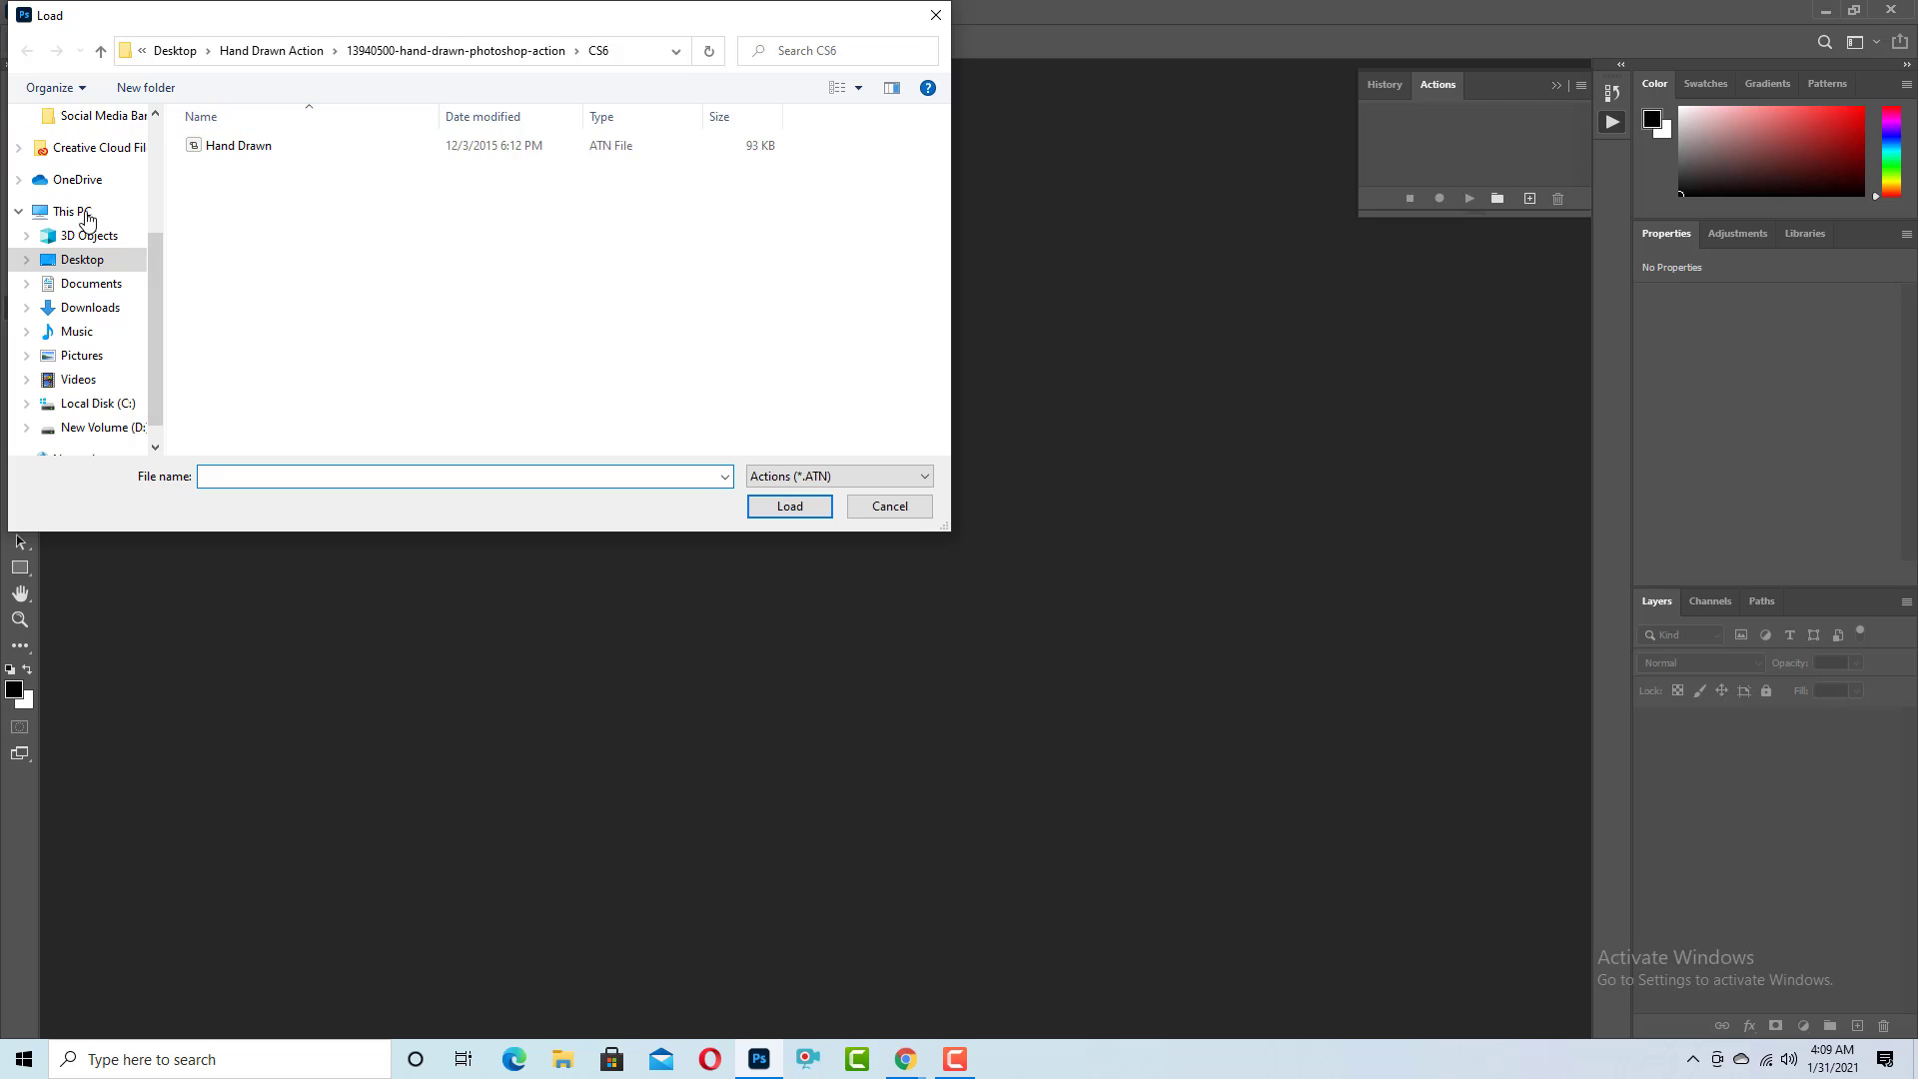
left_click(84, 260)
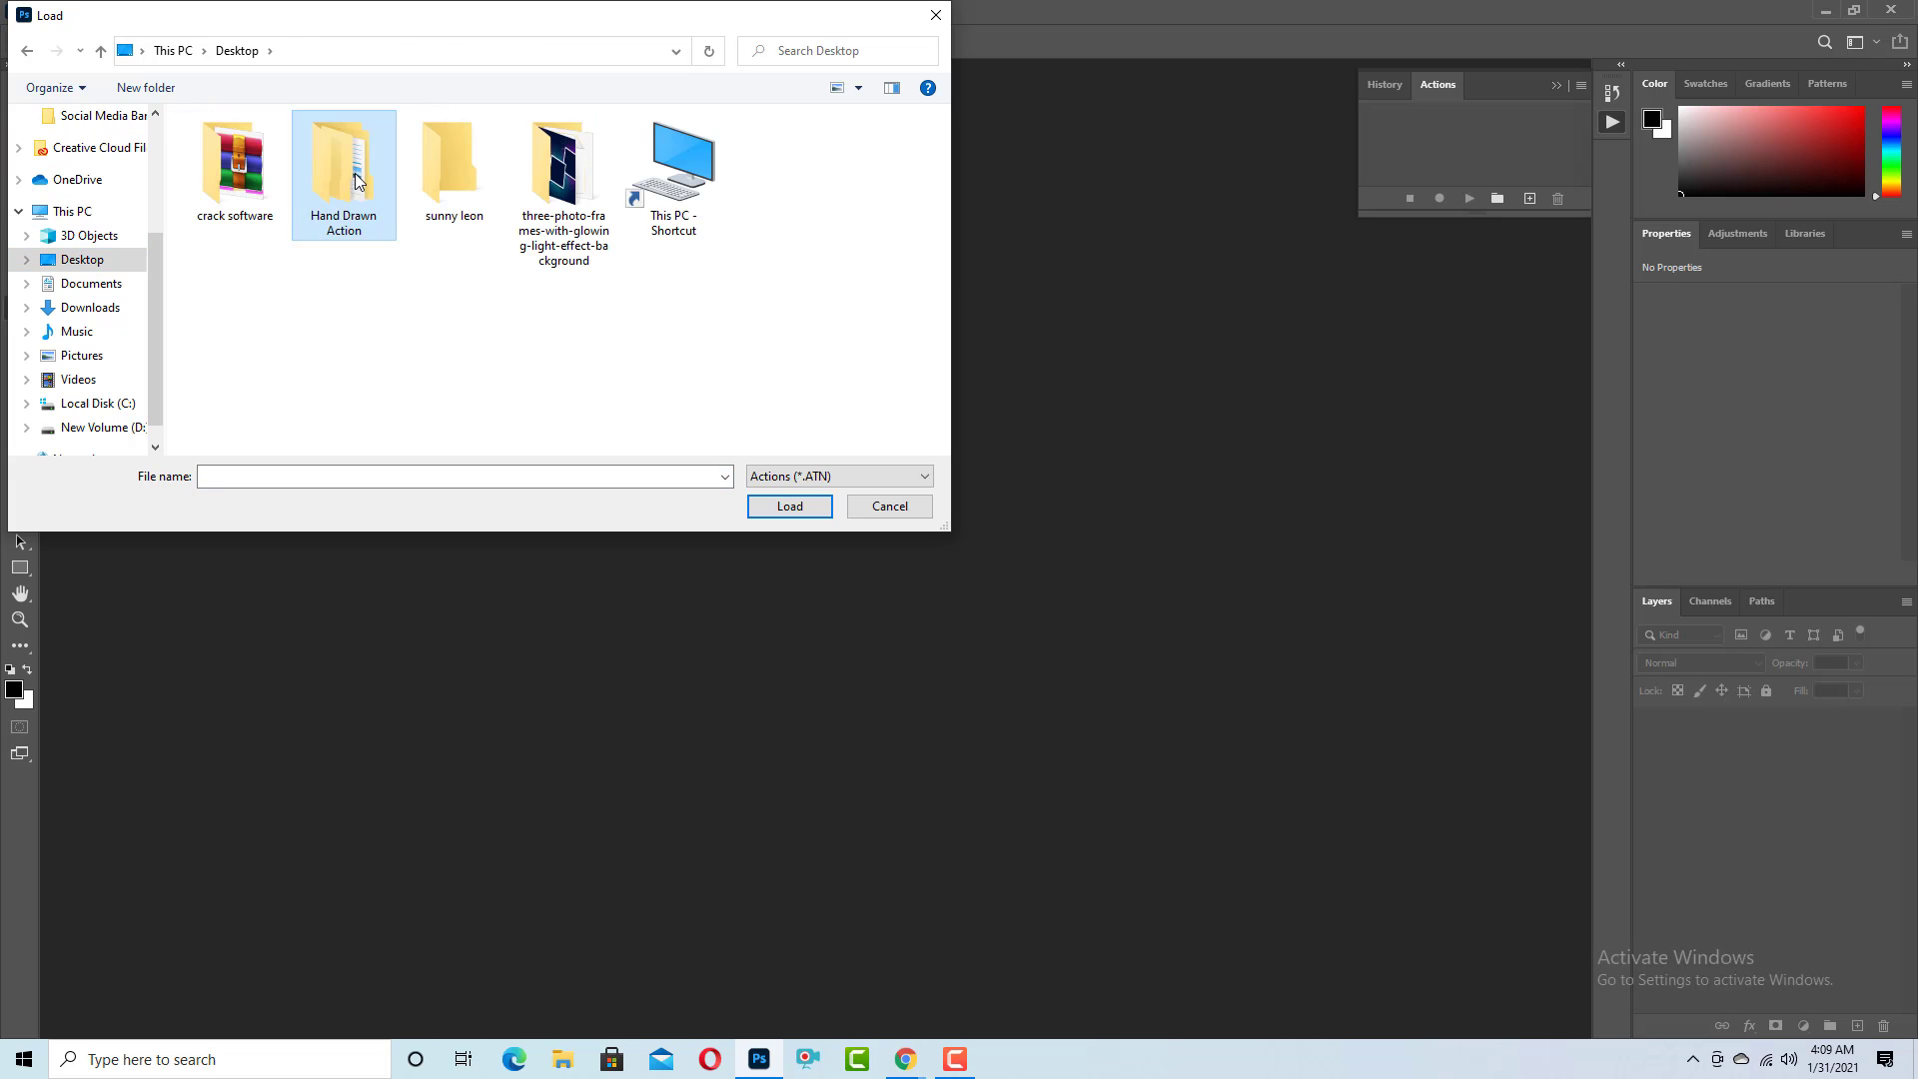
double_click(342, 182)
double_click(265, 148)
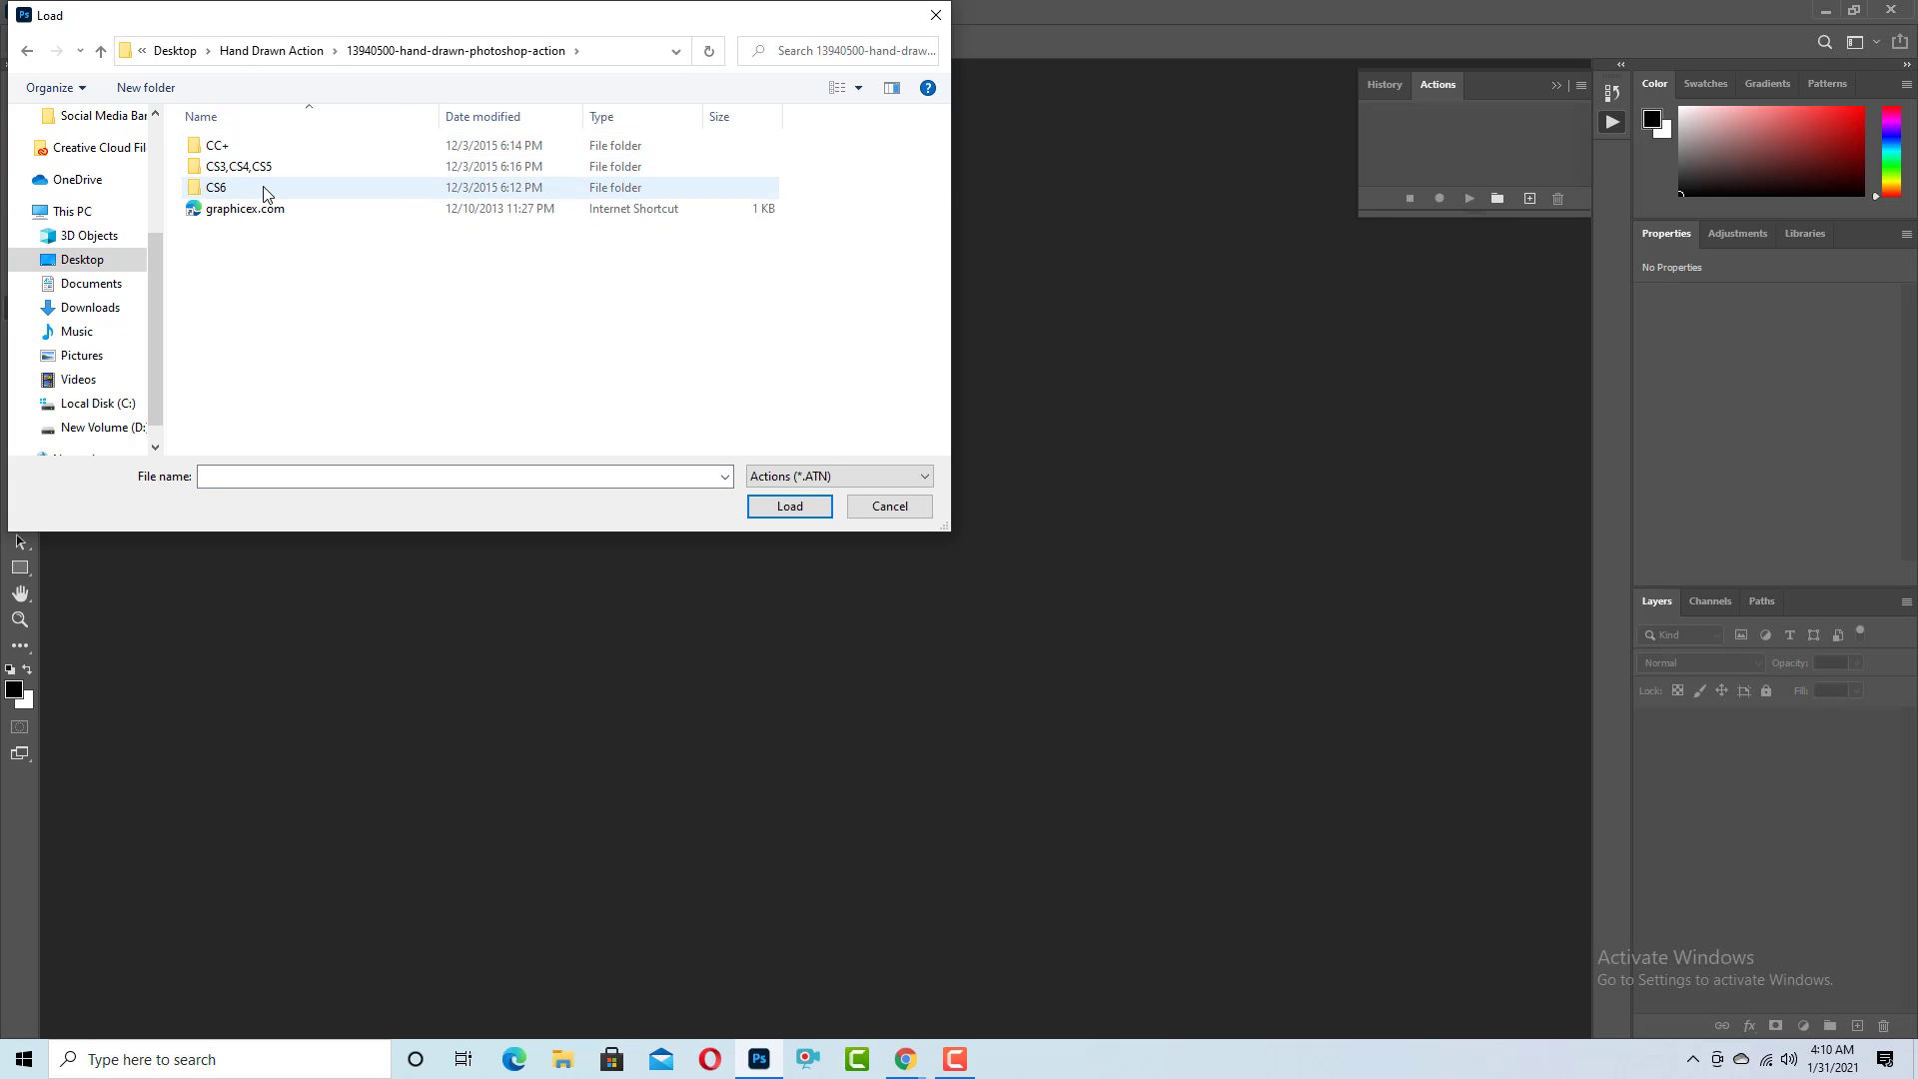
double_click(262, 189)
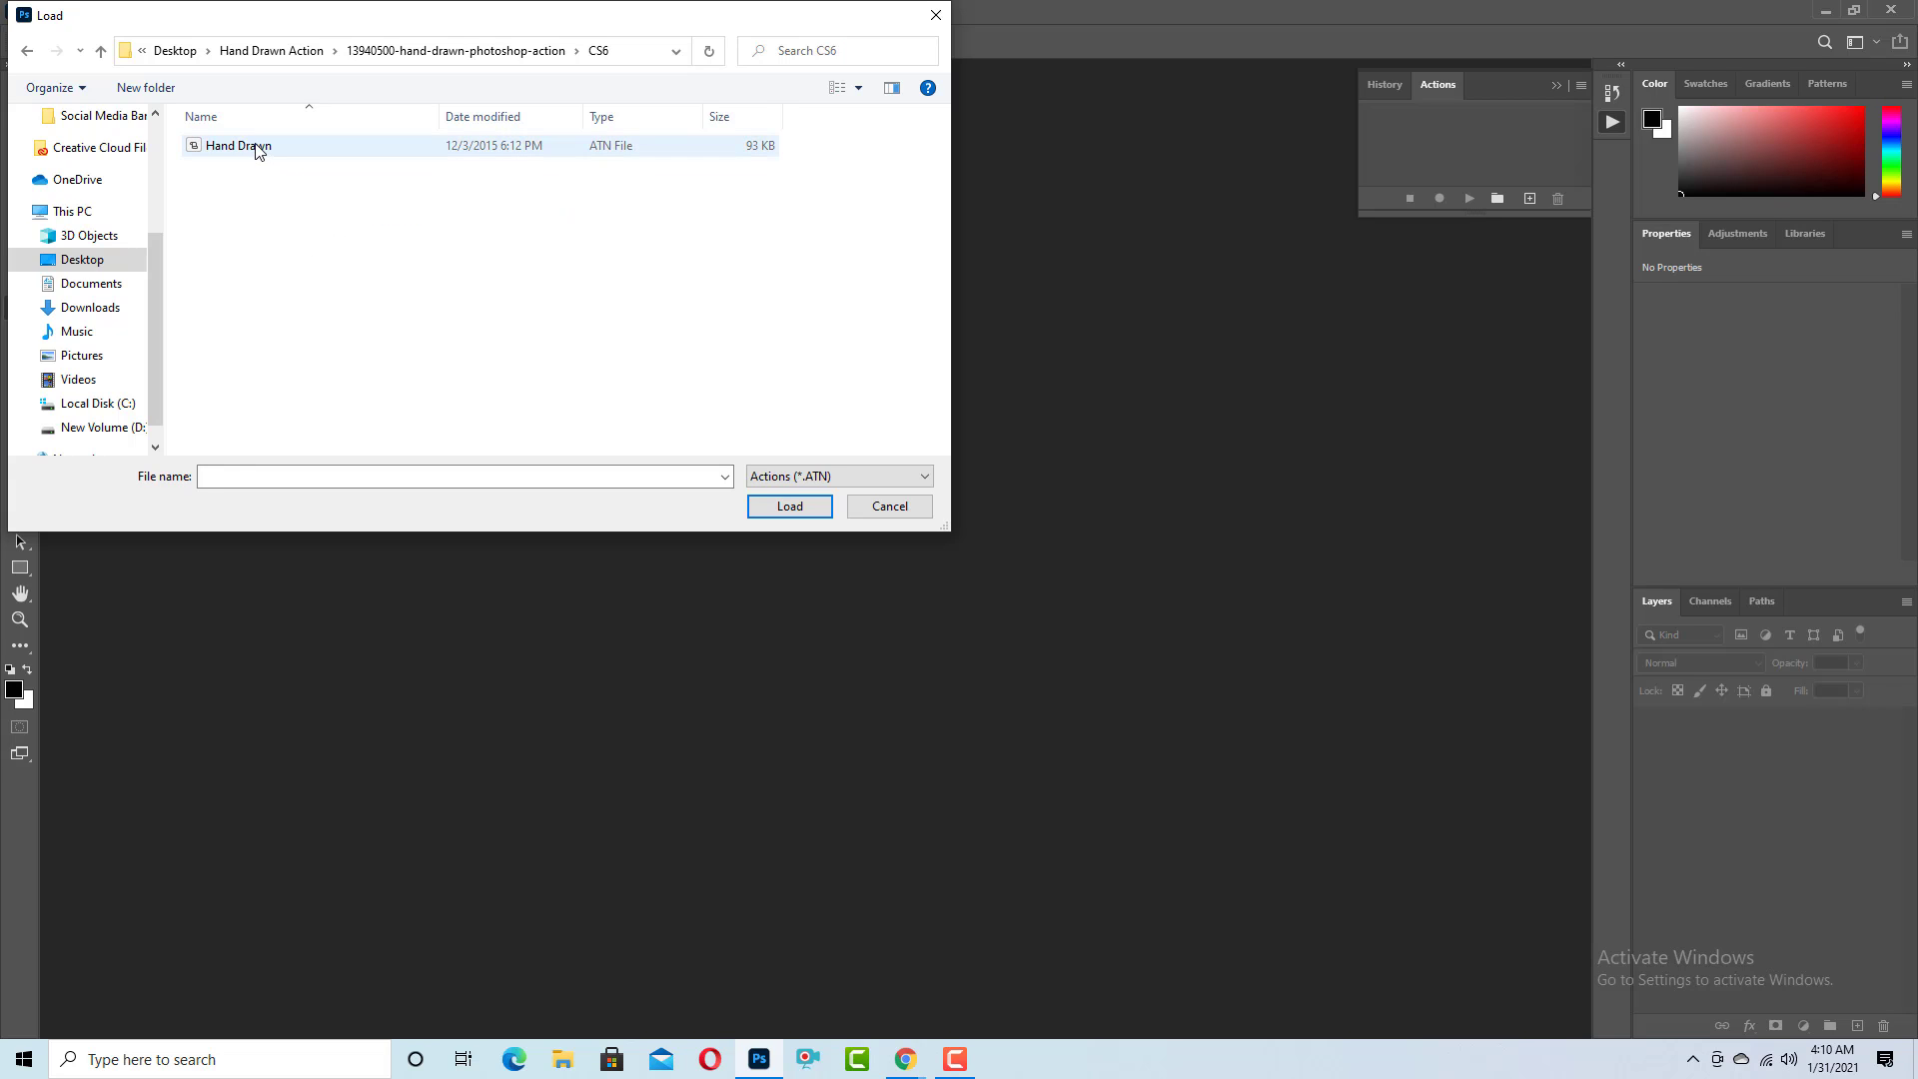
left_click(257, 147)
left_click(789, 508)
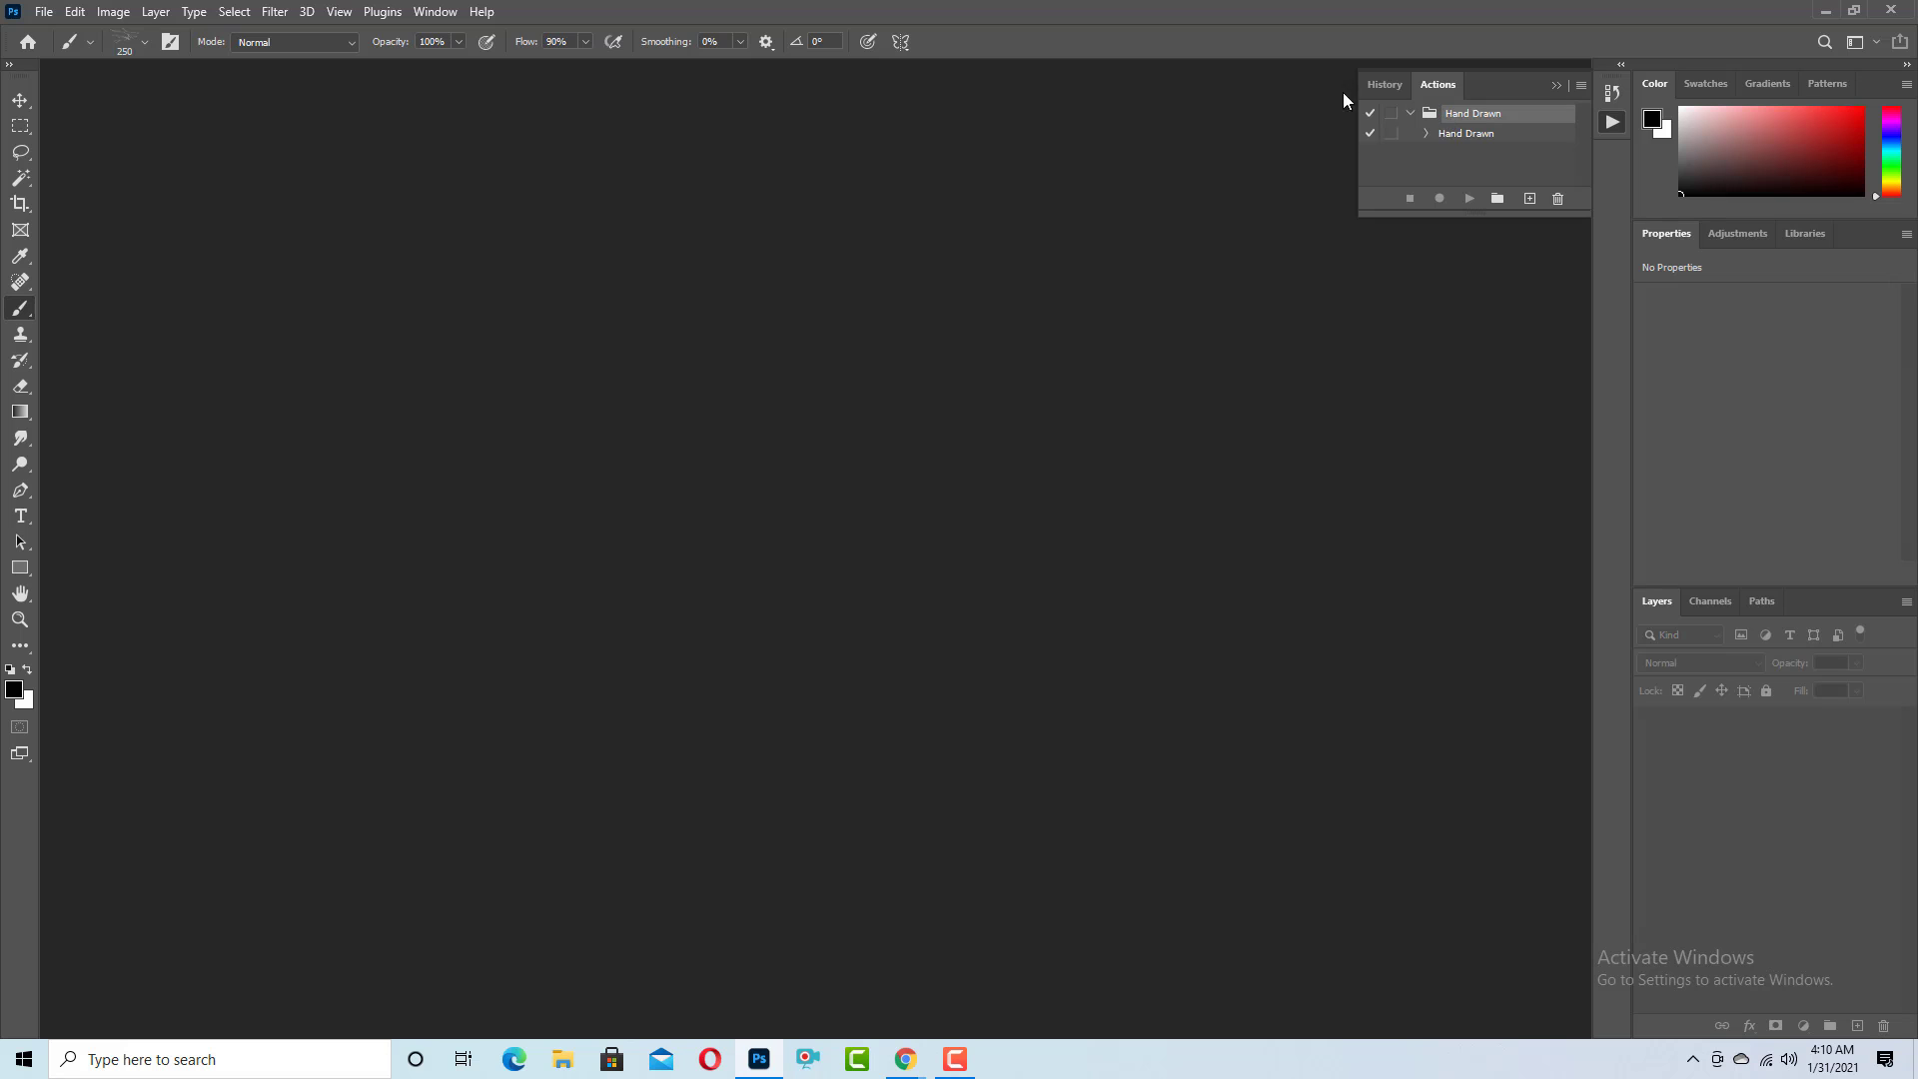
key("ctrl+o")
left_click(12, 66)
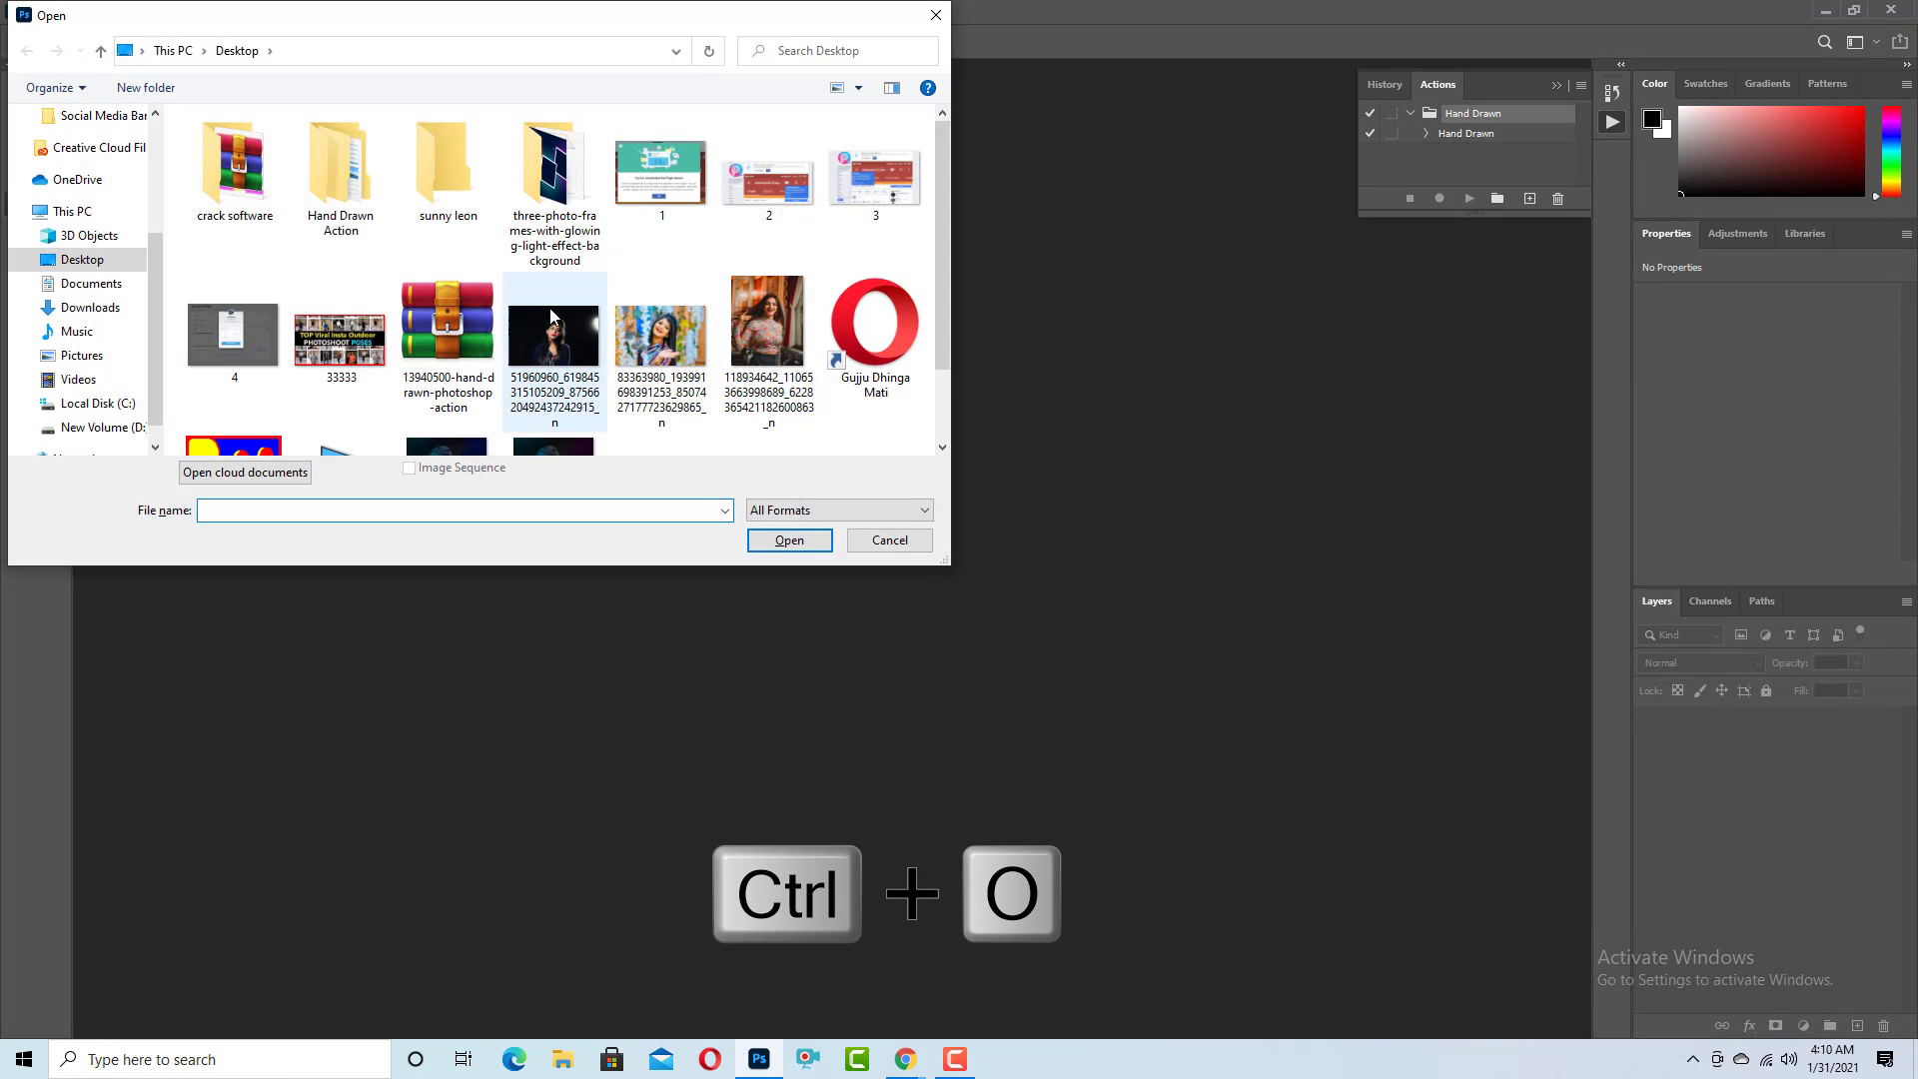
scroll(565, 250, "down", 1)
left_click(557, 236)
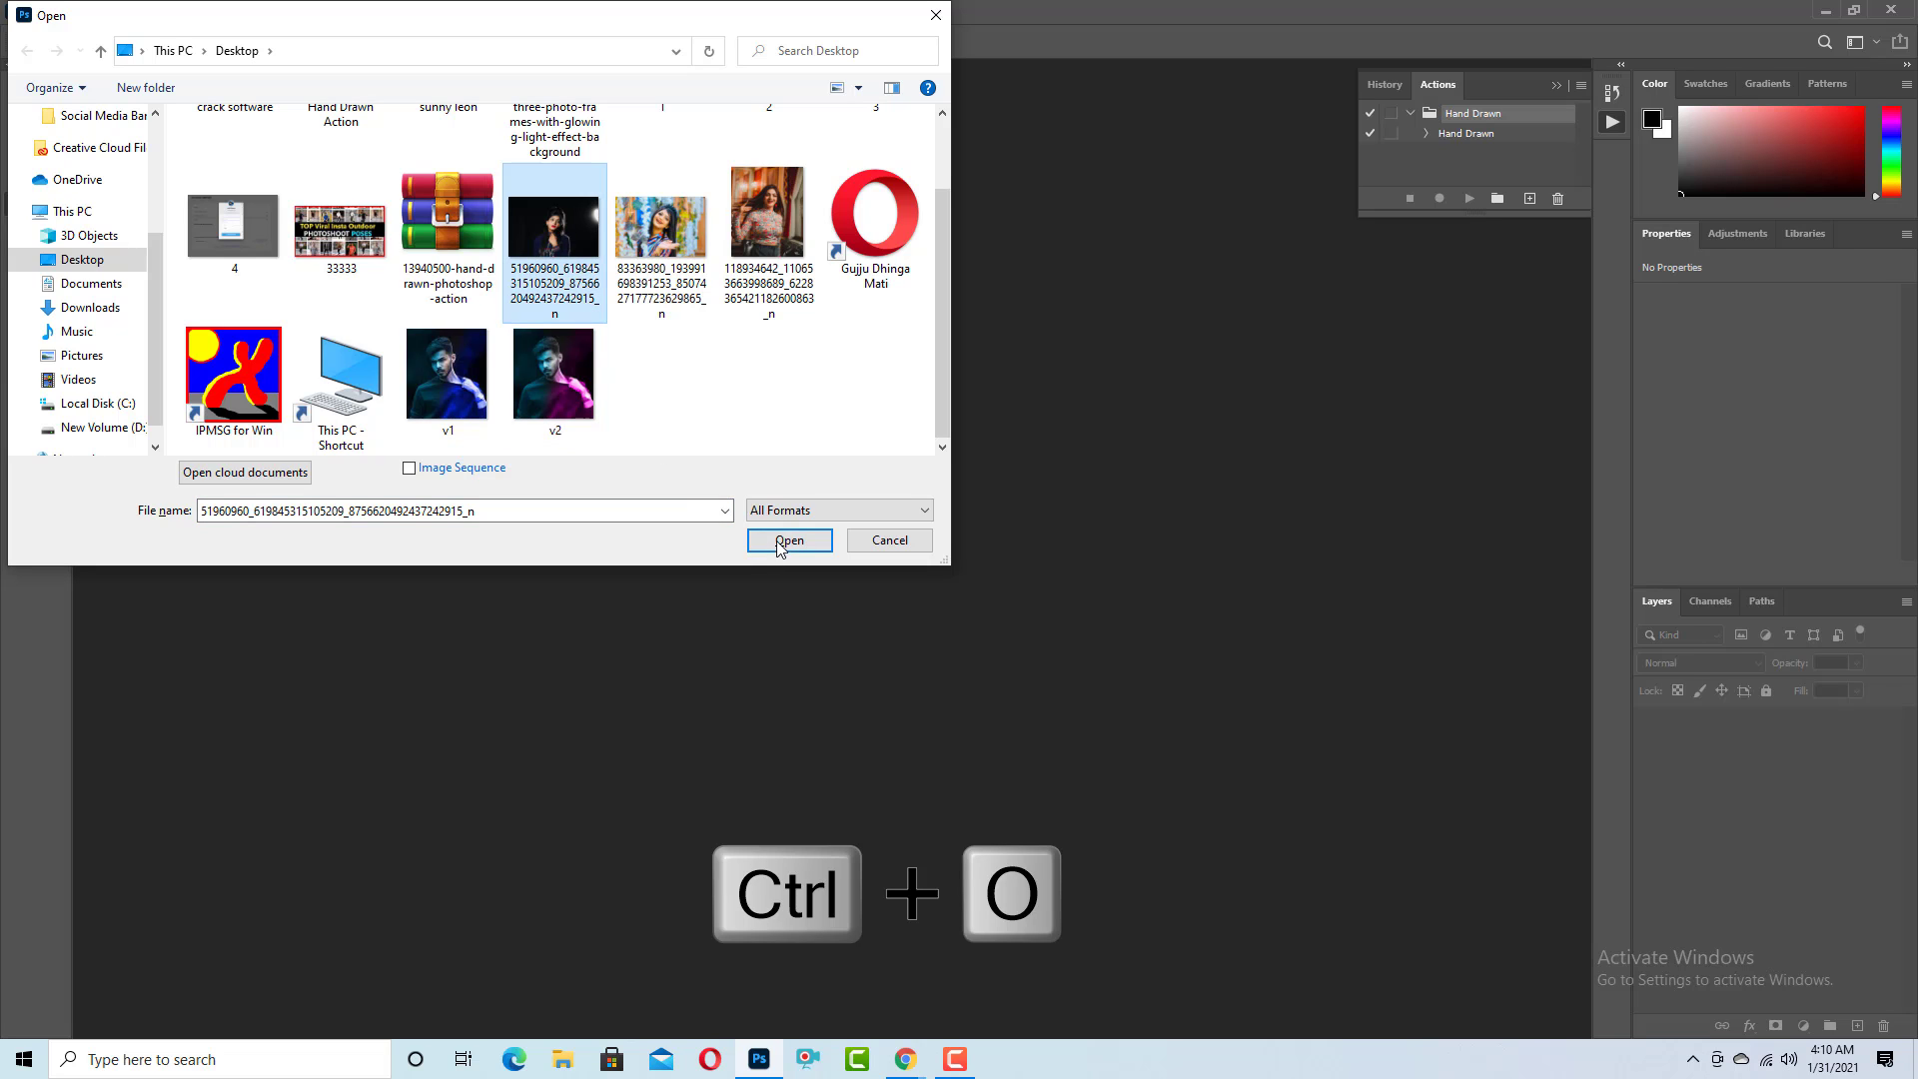
left_click(789, 541)
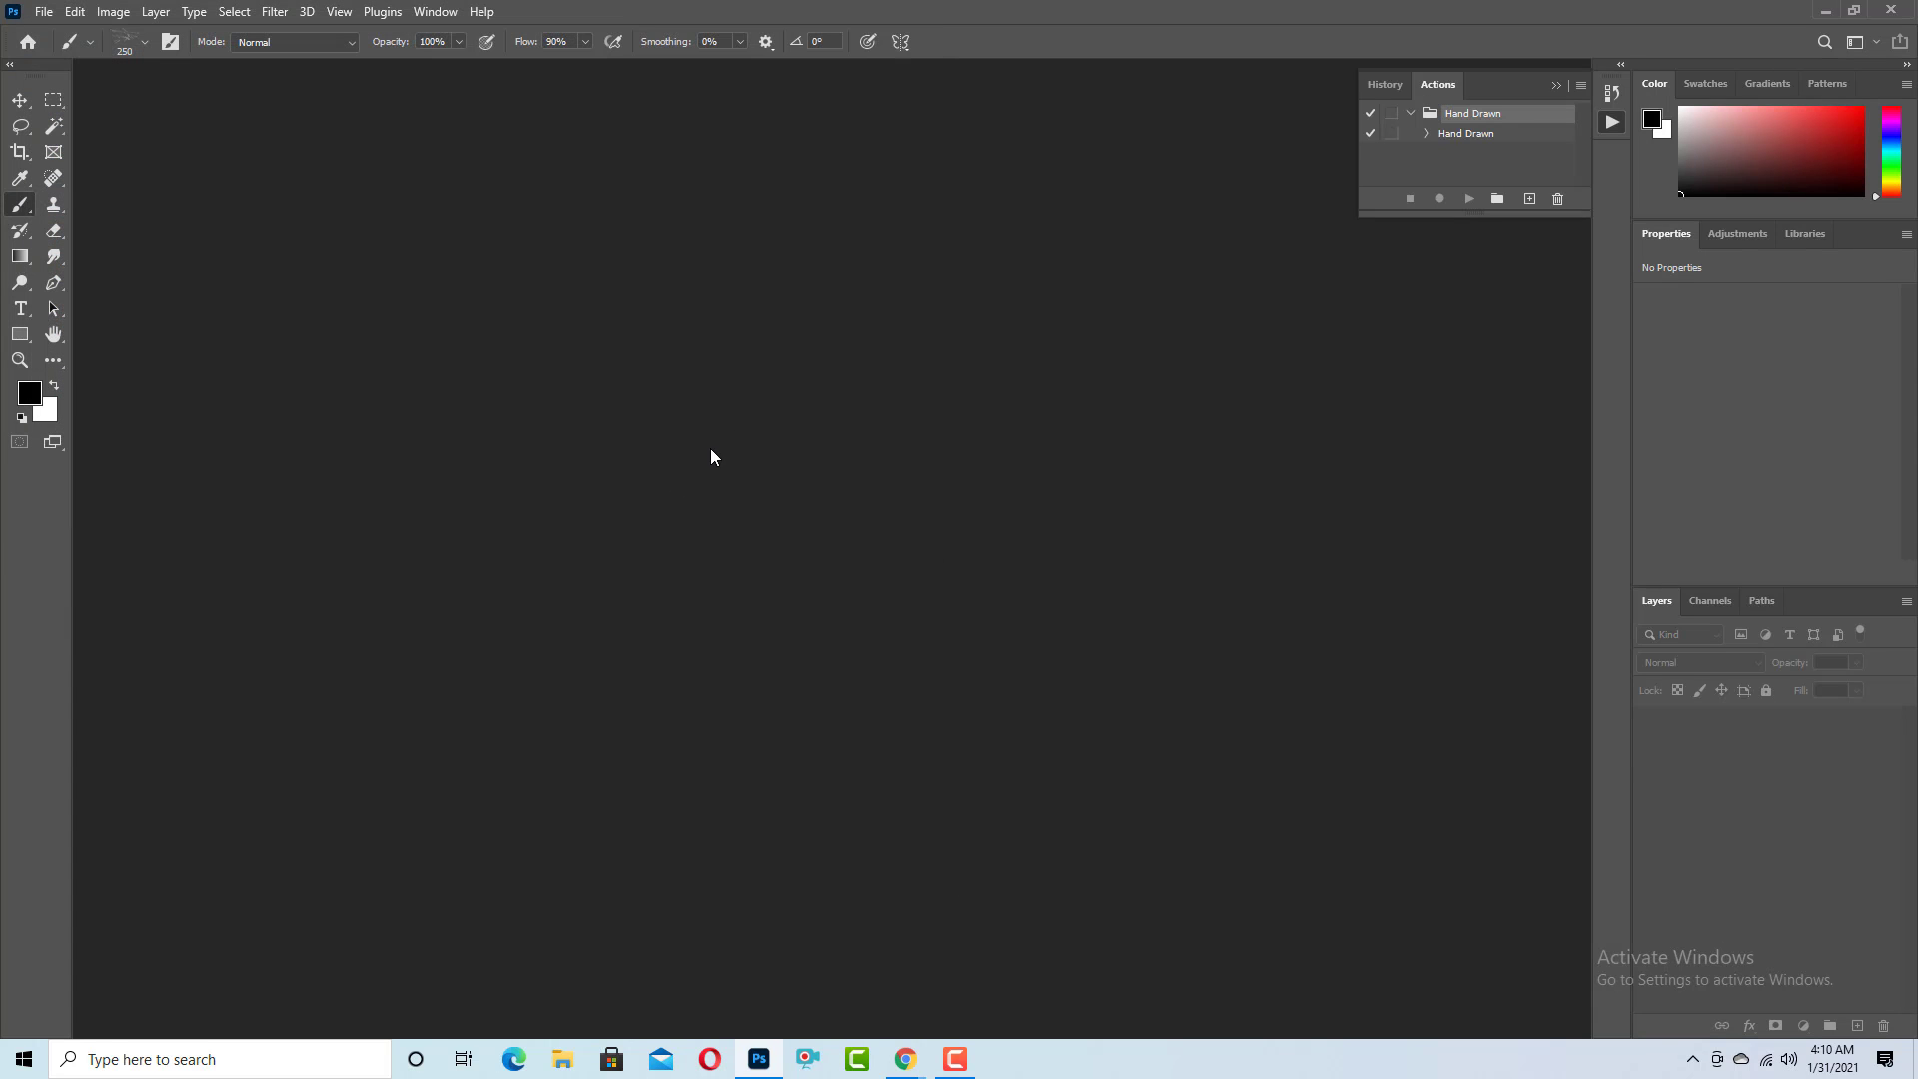
key("ctrl+minus")
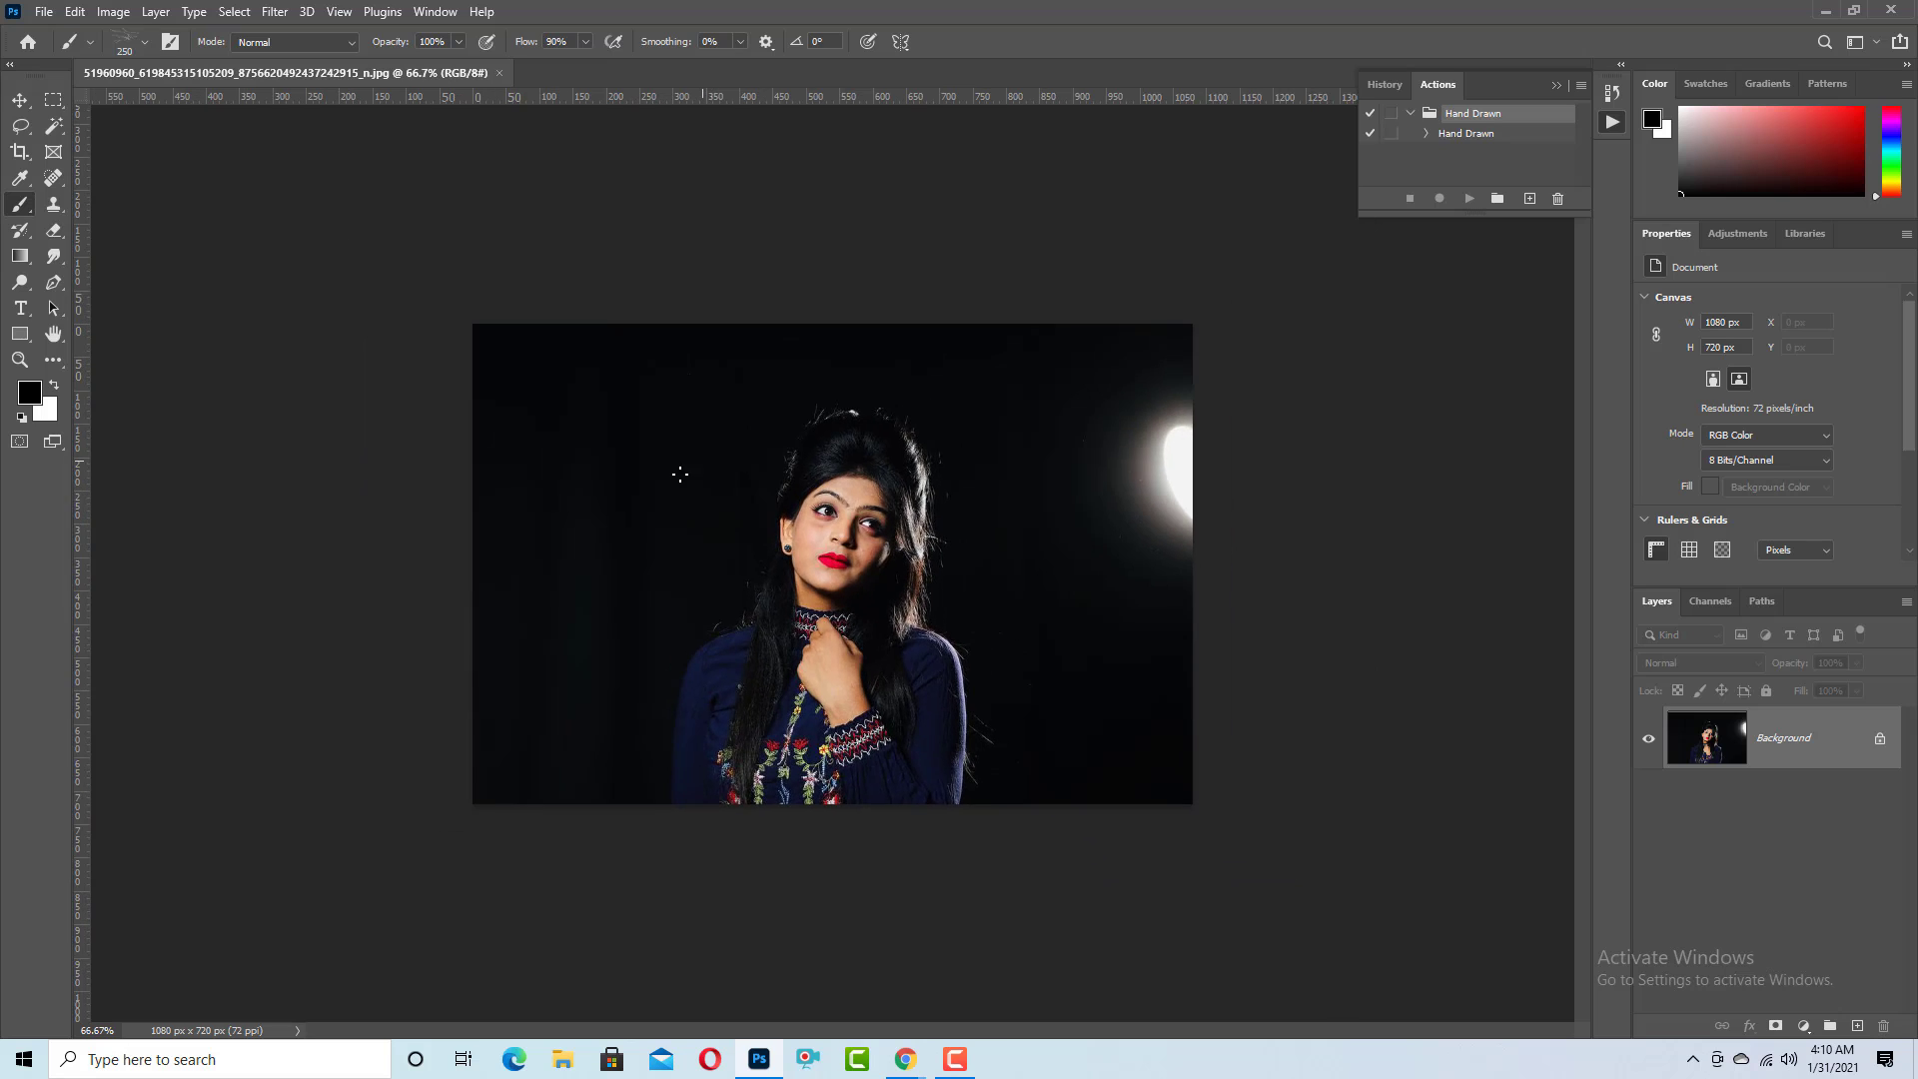
Resize the photo to a resolution of 300 pixels/inch and a width of 2400 pixels, keeping its proportions.
left_click(113, 12)
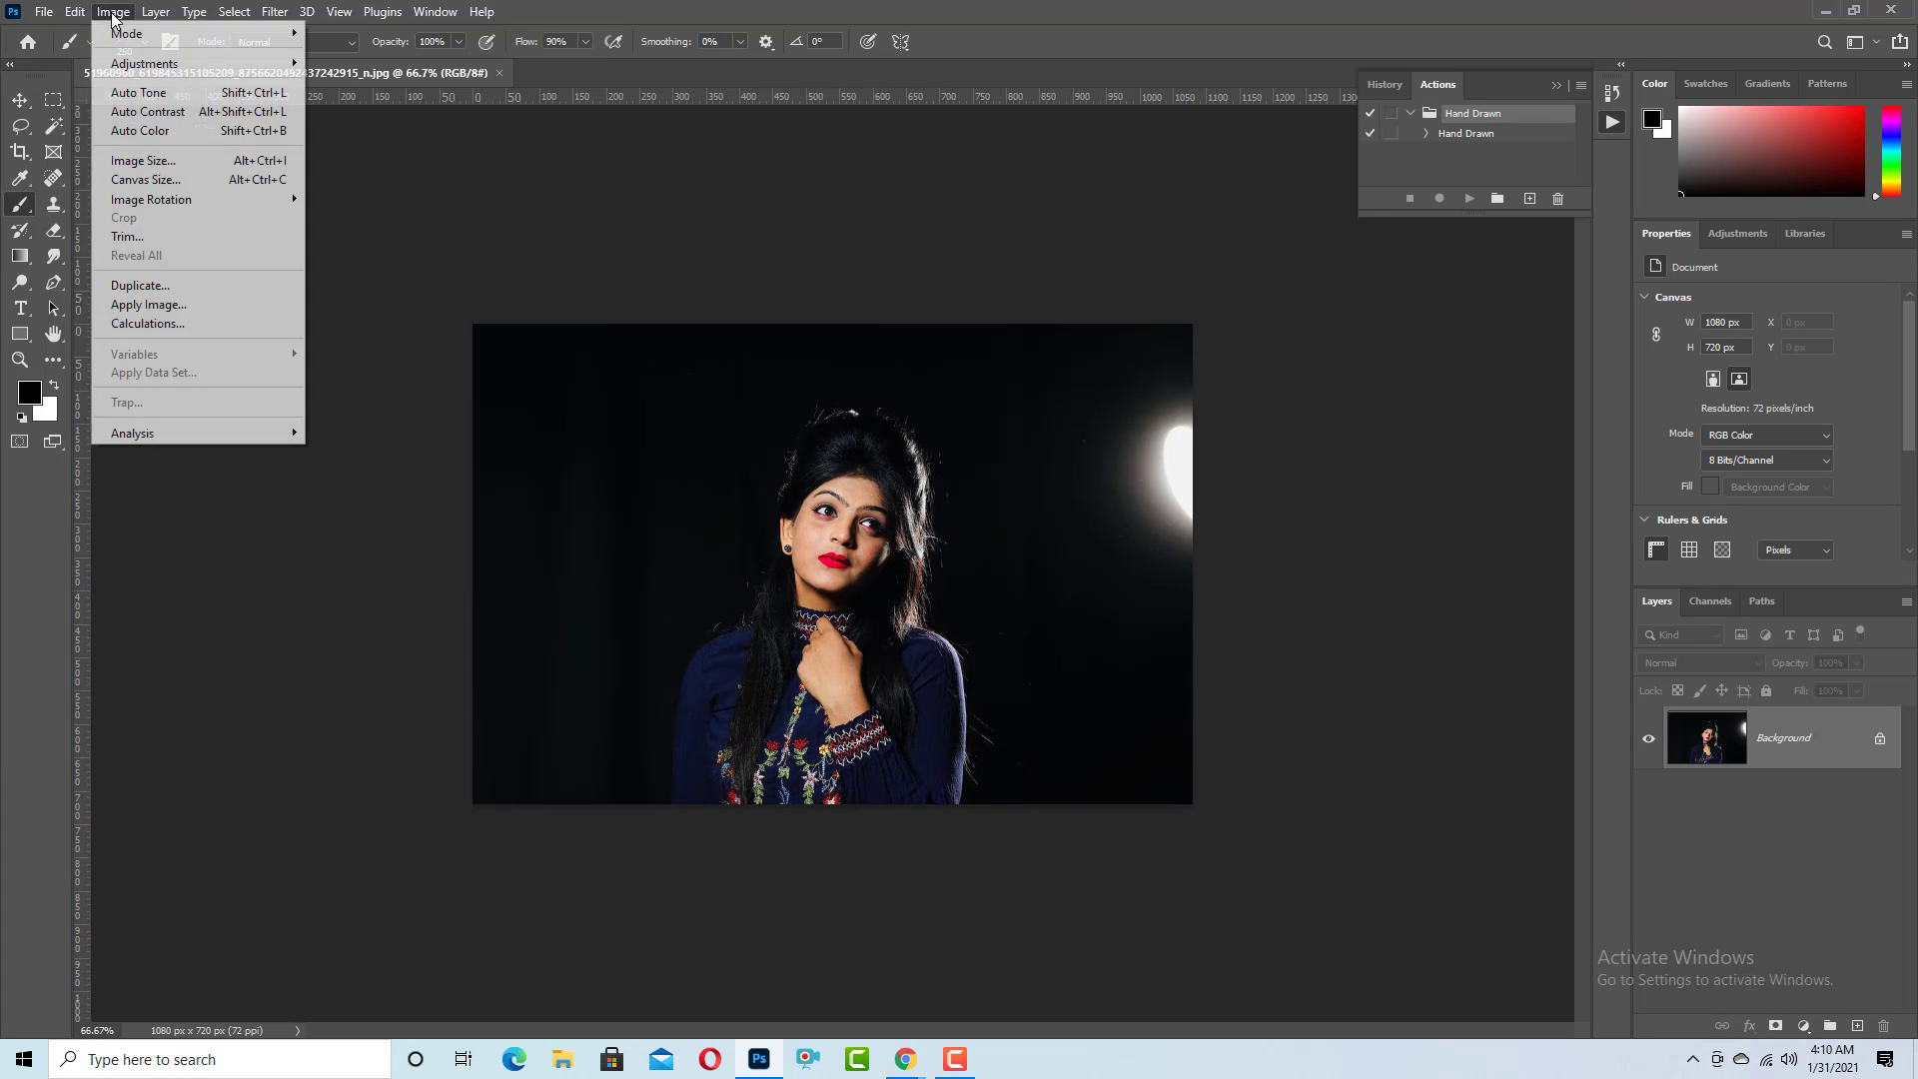
mouse_move(270, 34)
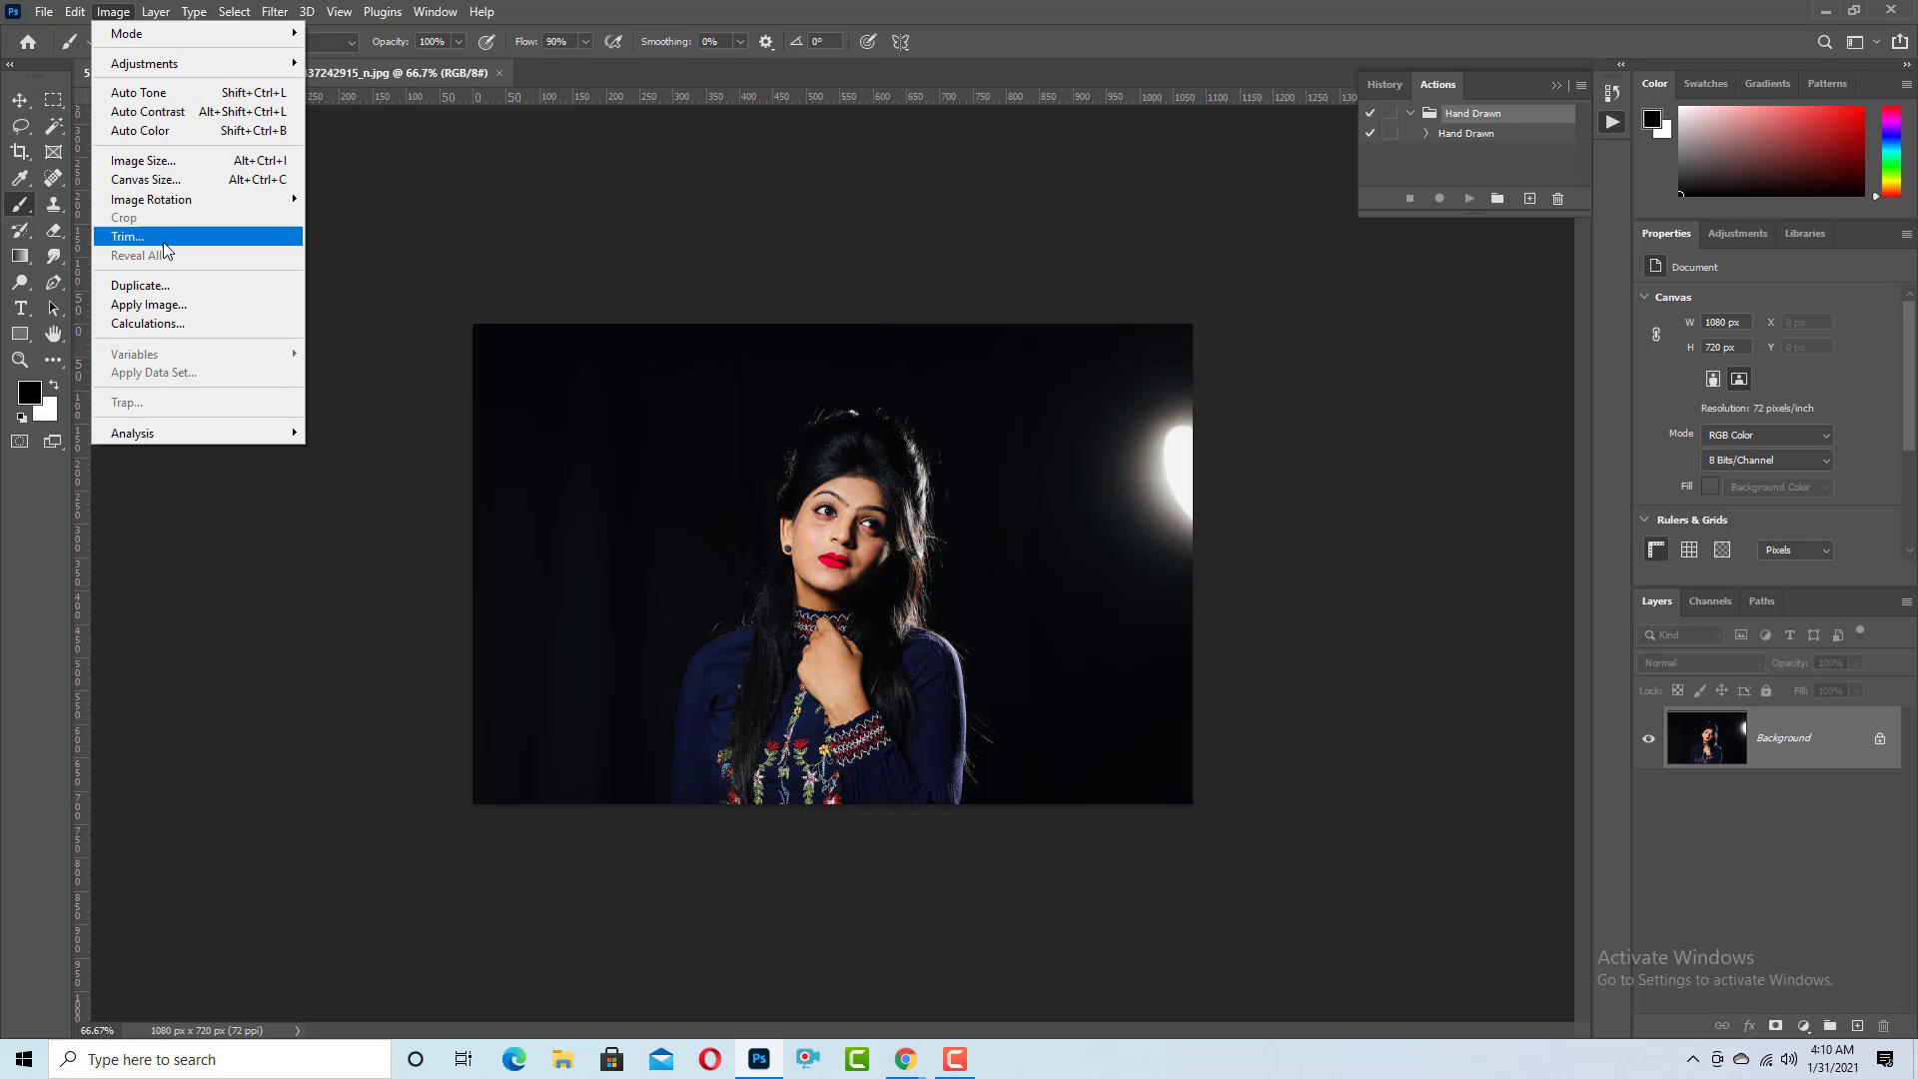
left_click(176, 163)
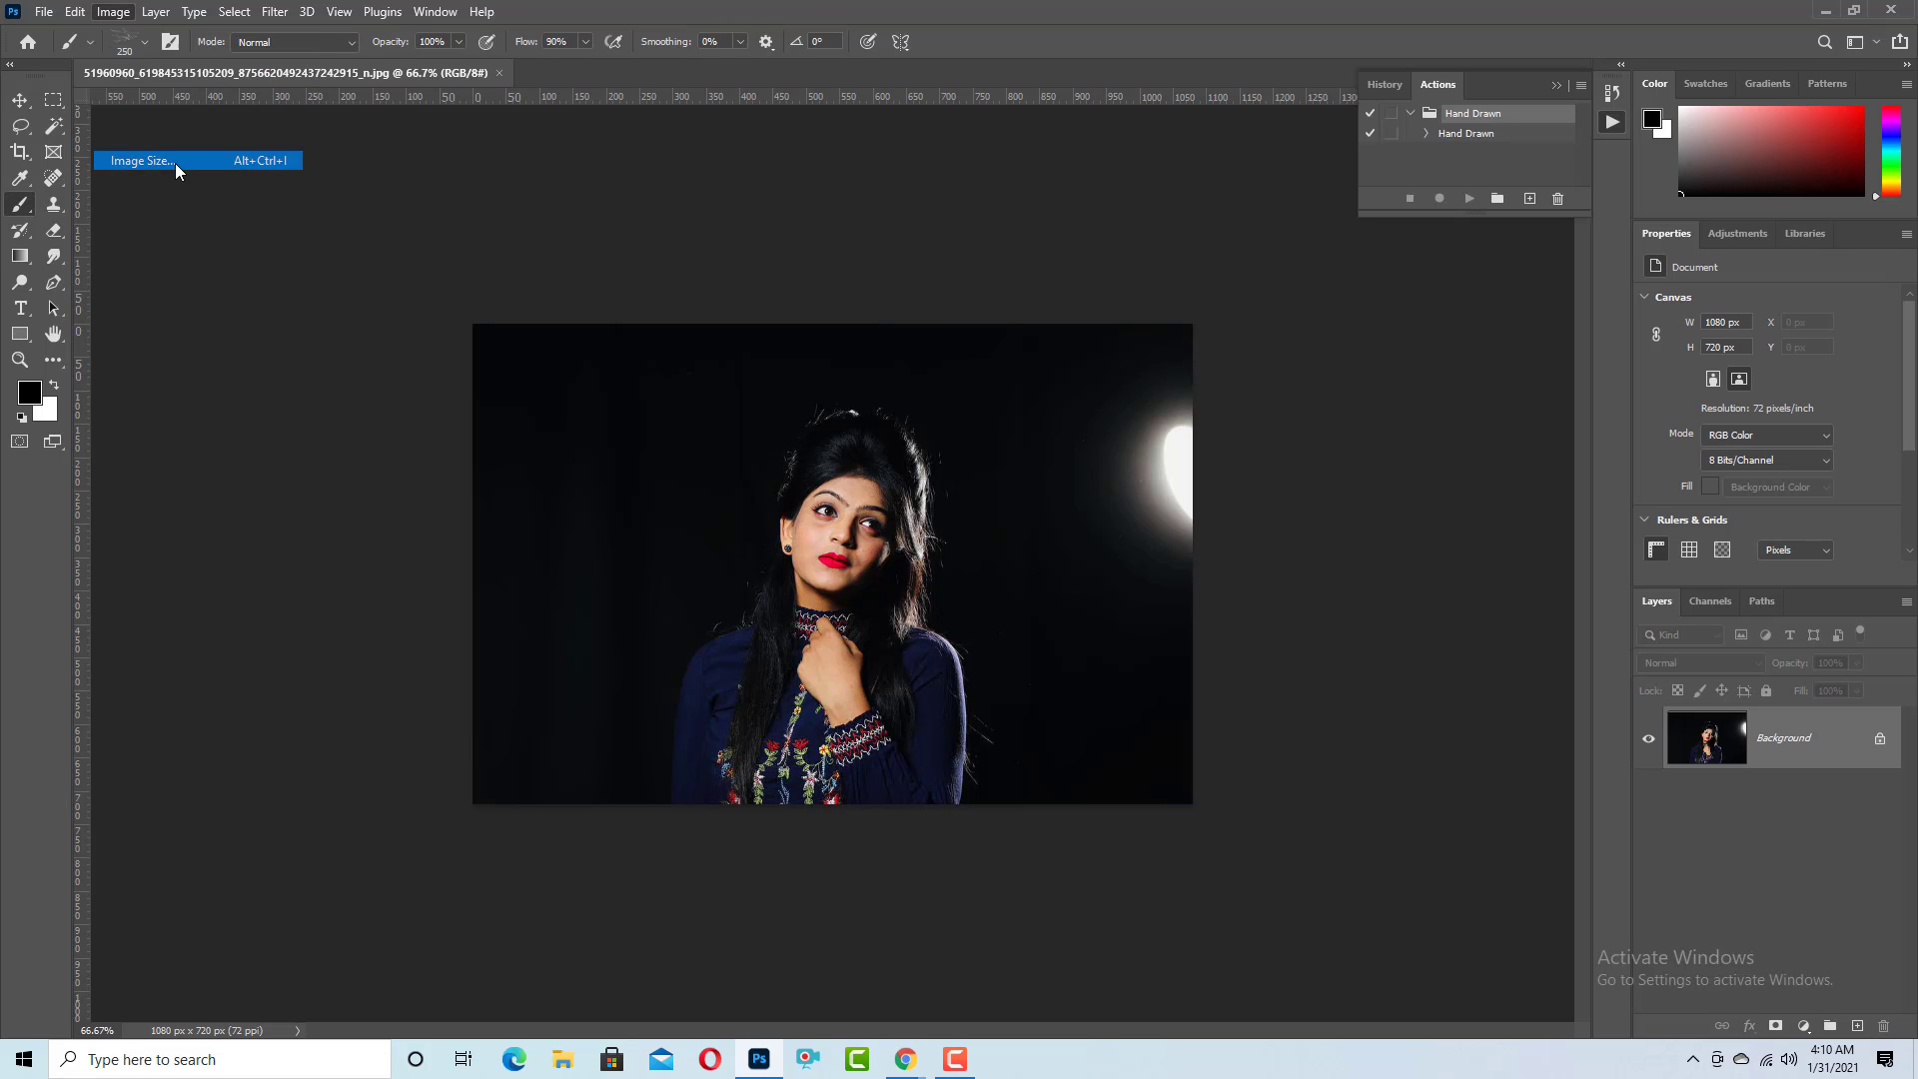
double_click(1083, 390)
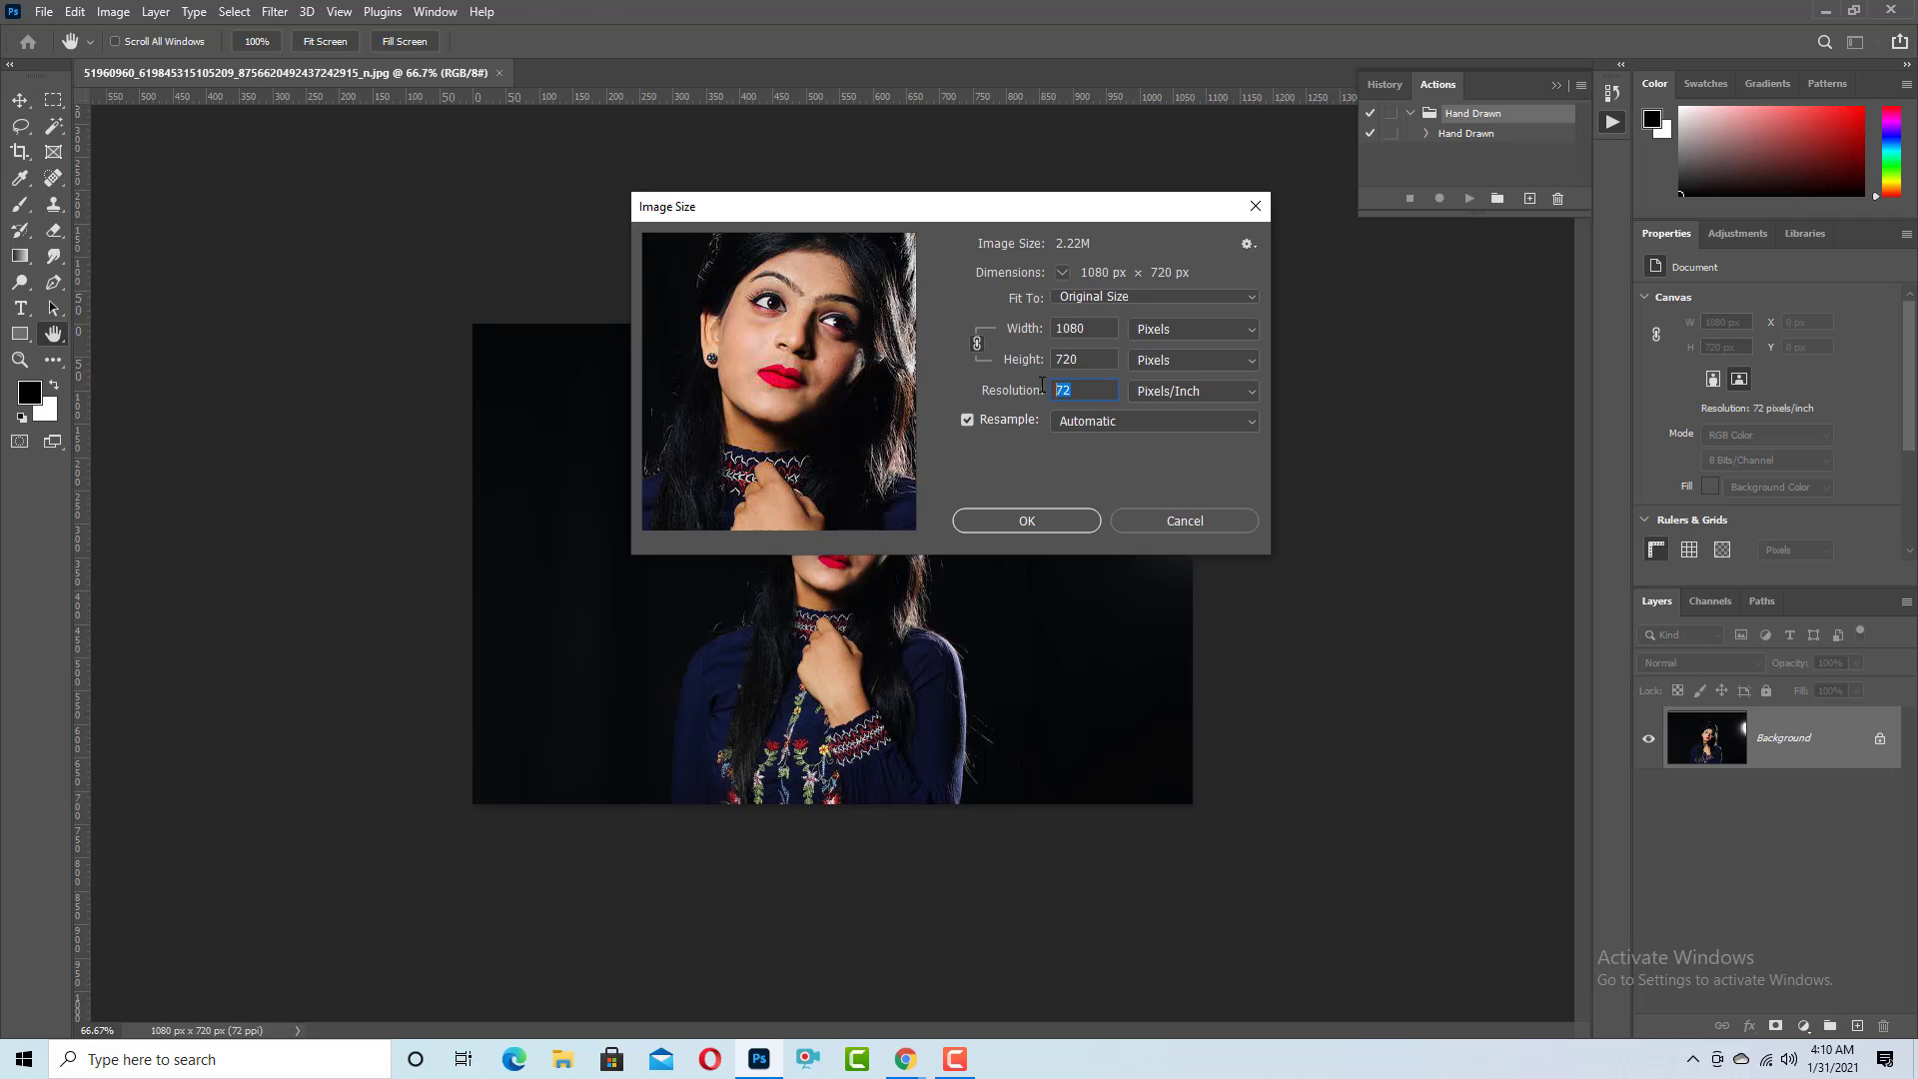
type("300")
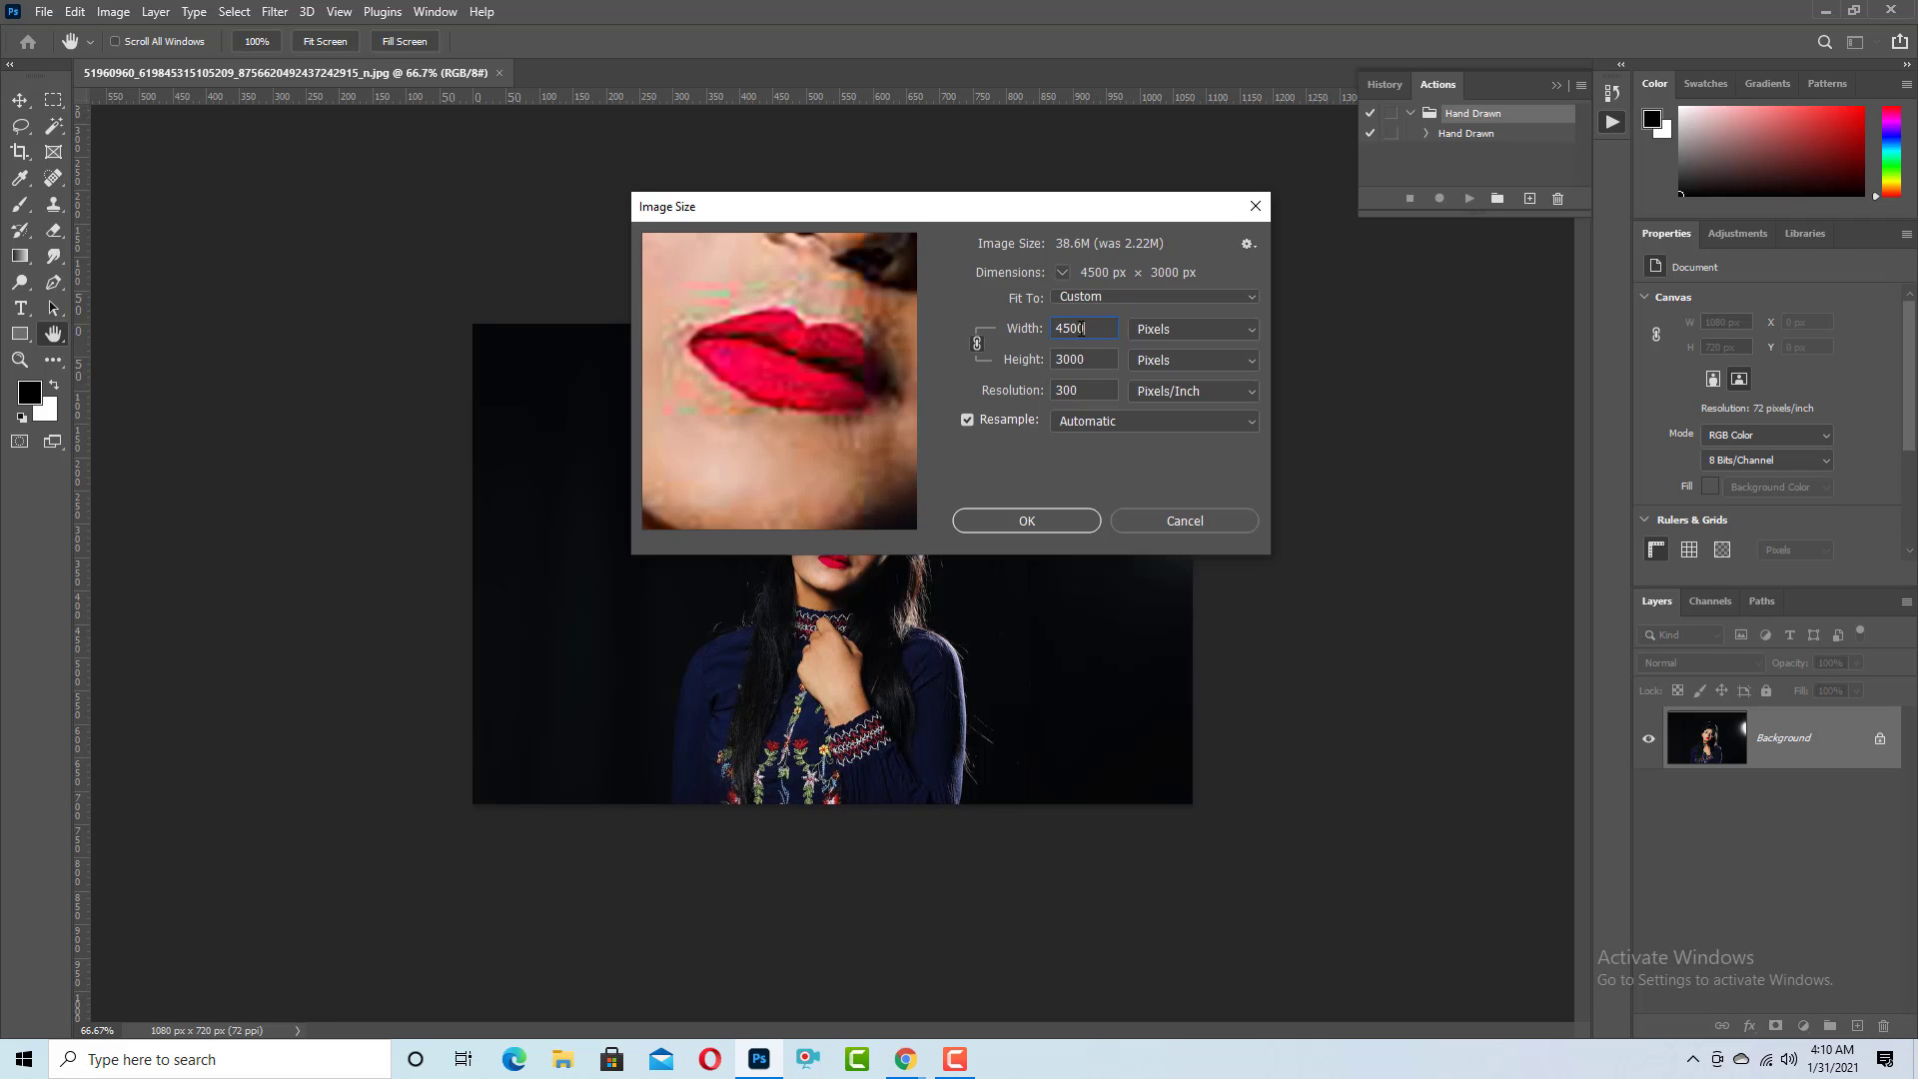
type("24")
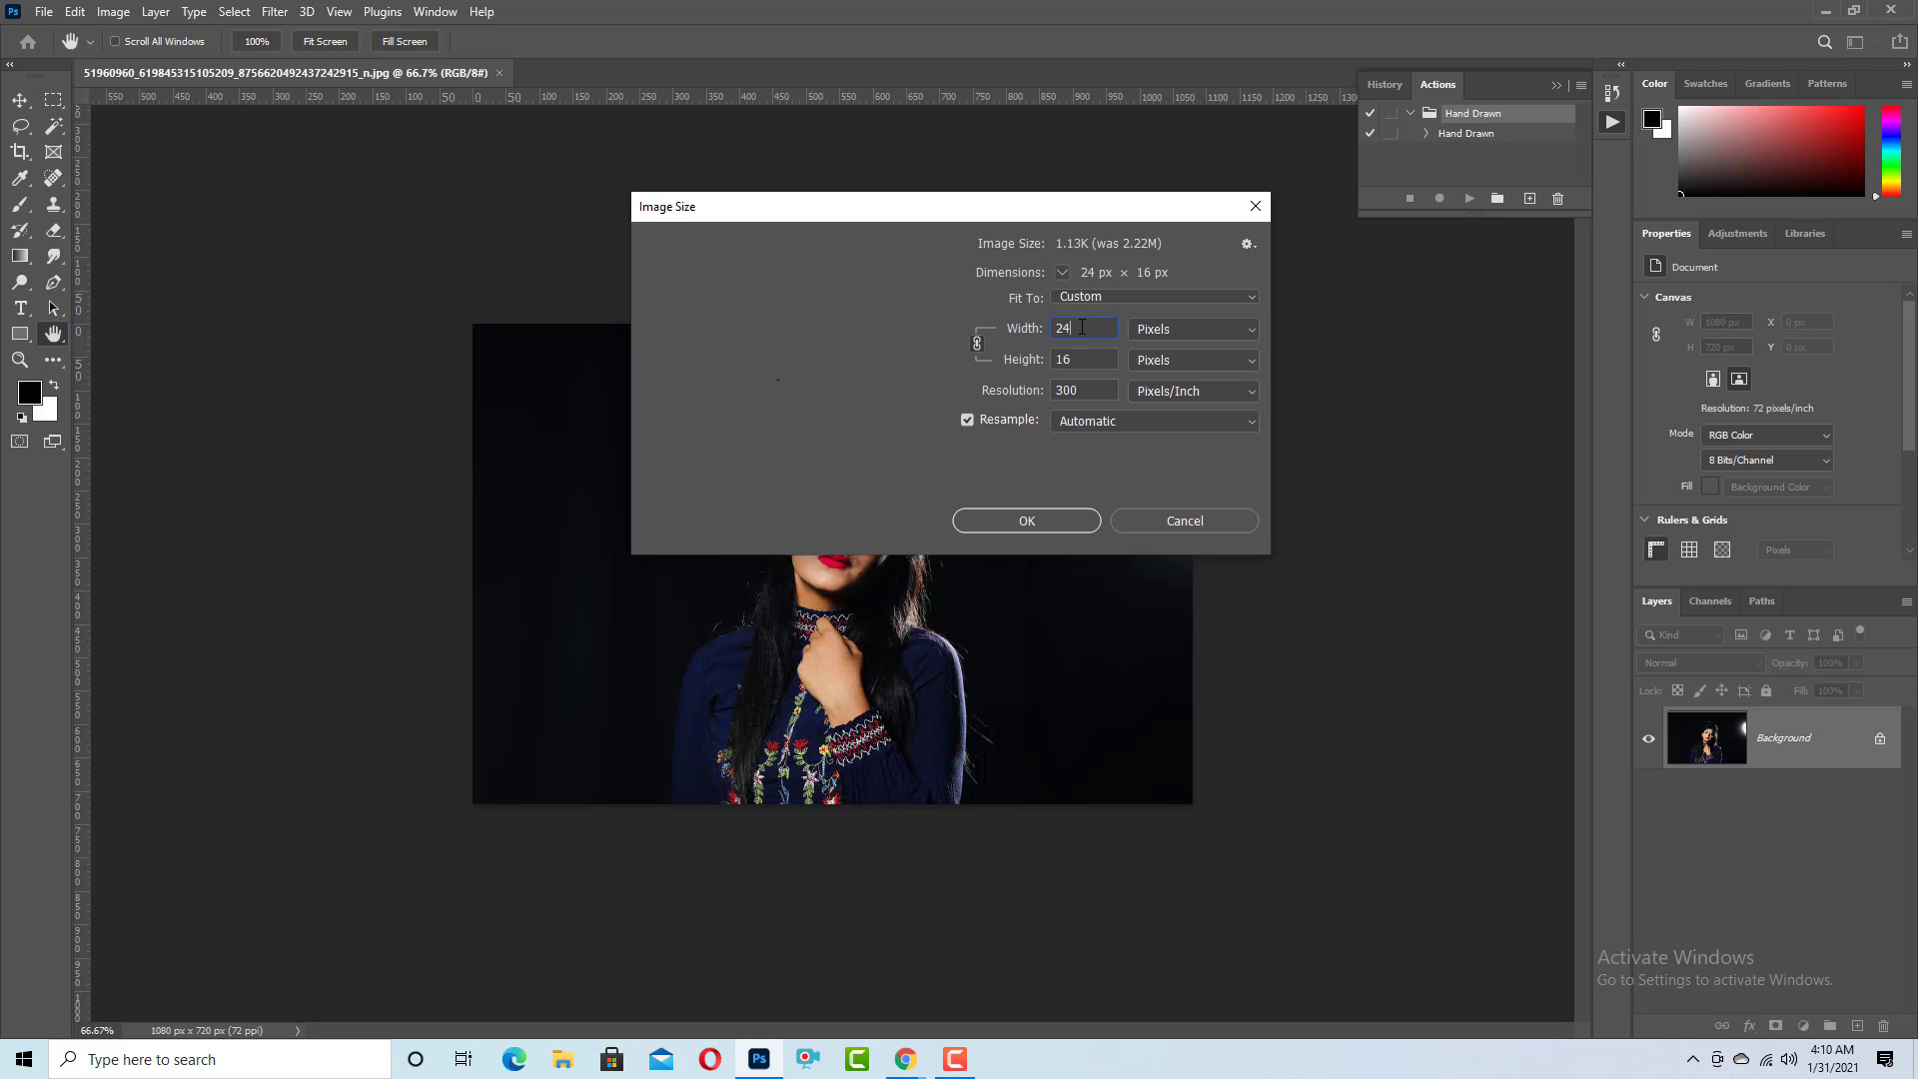
type("00")
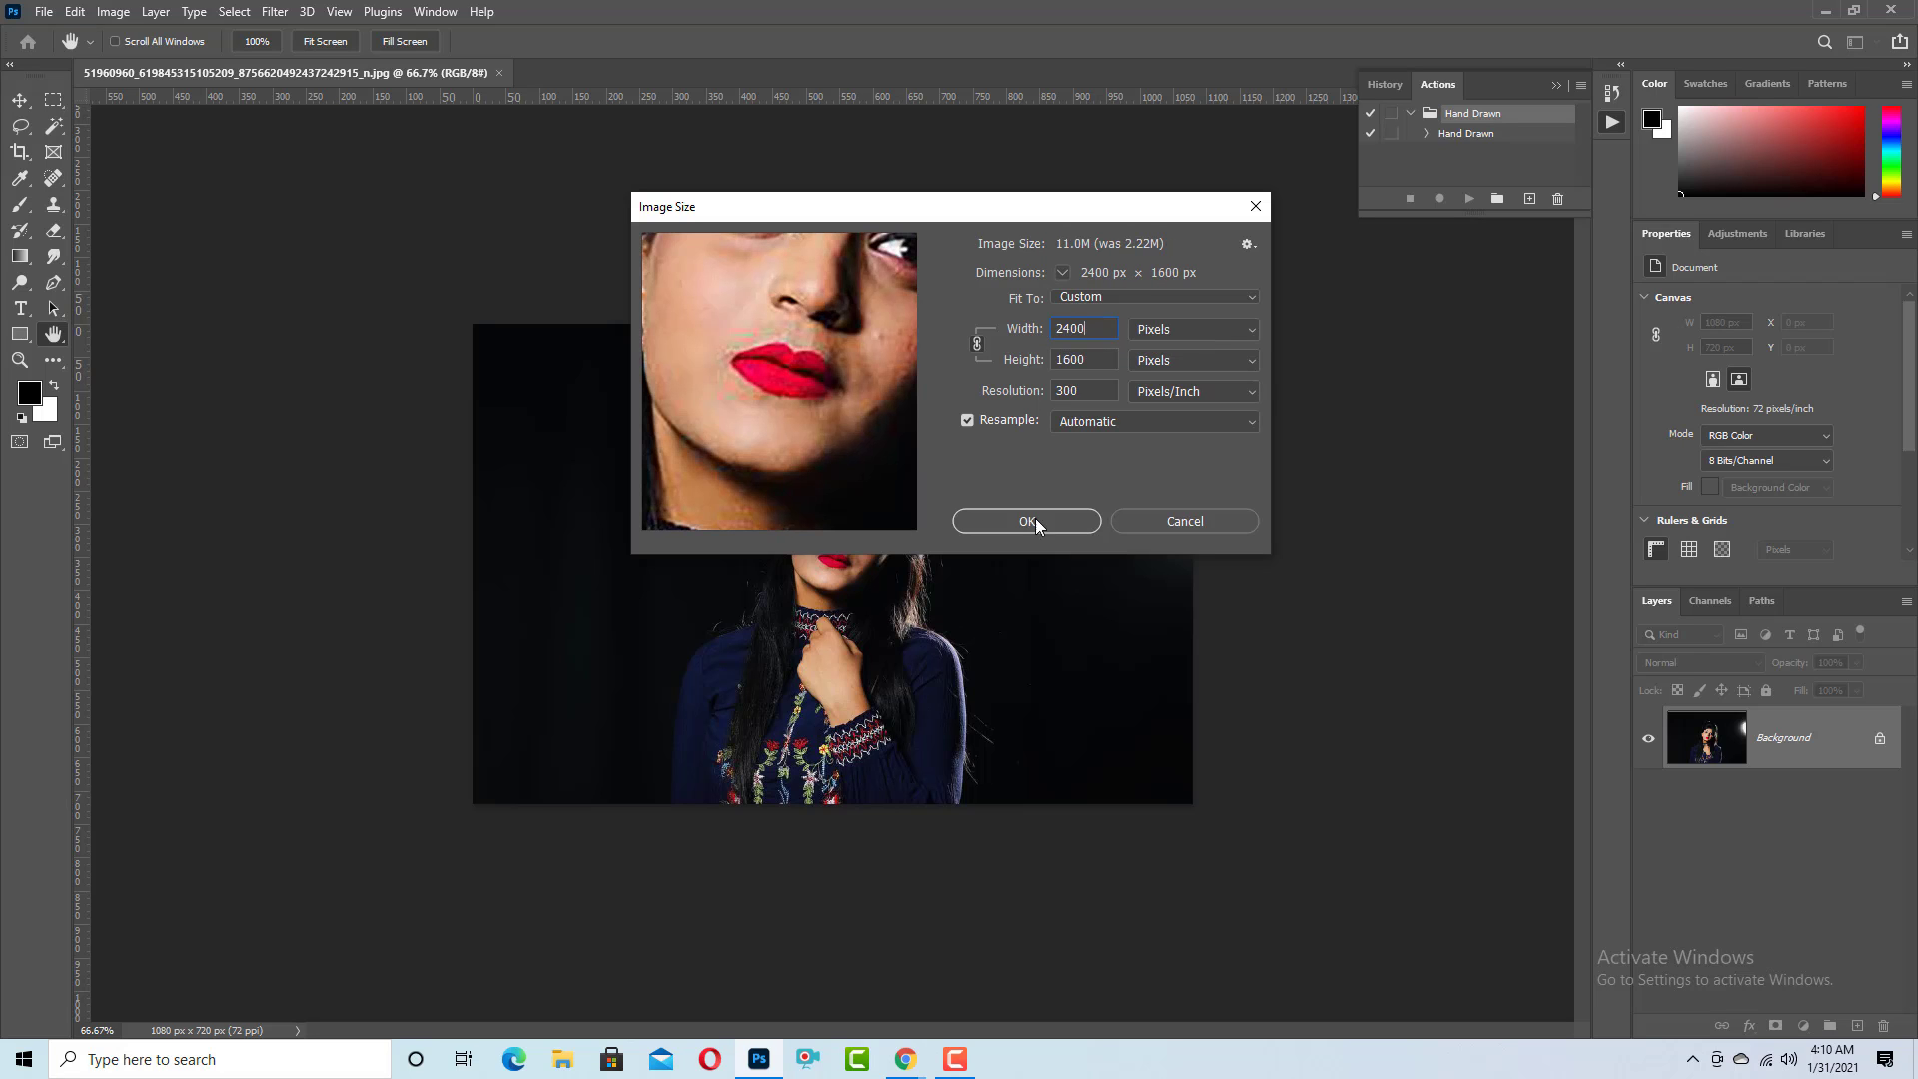
left_click(1027, 520)
key("b")
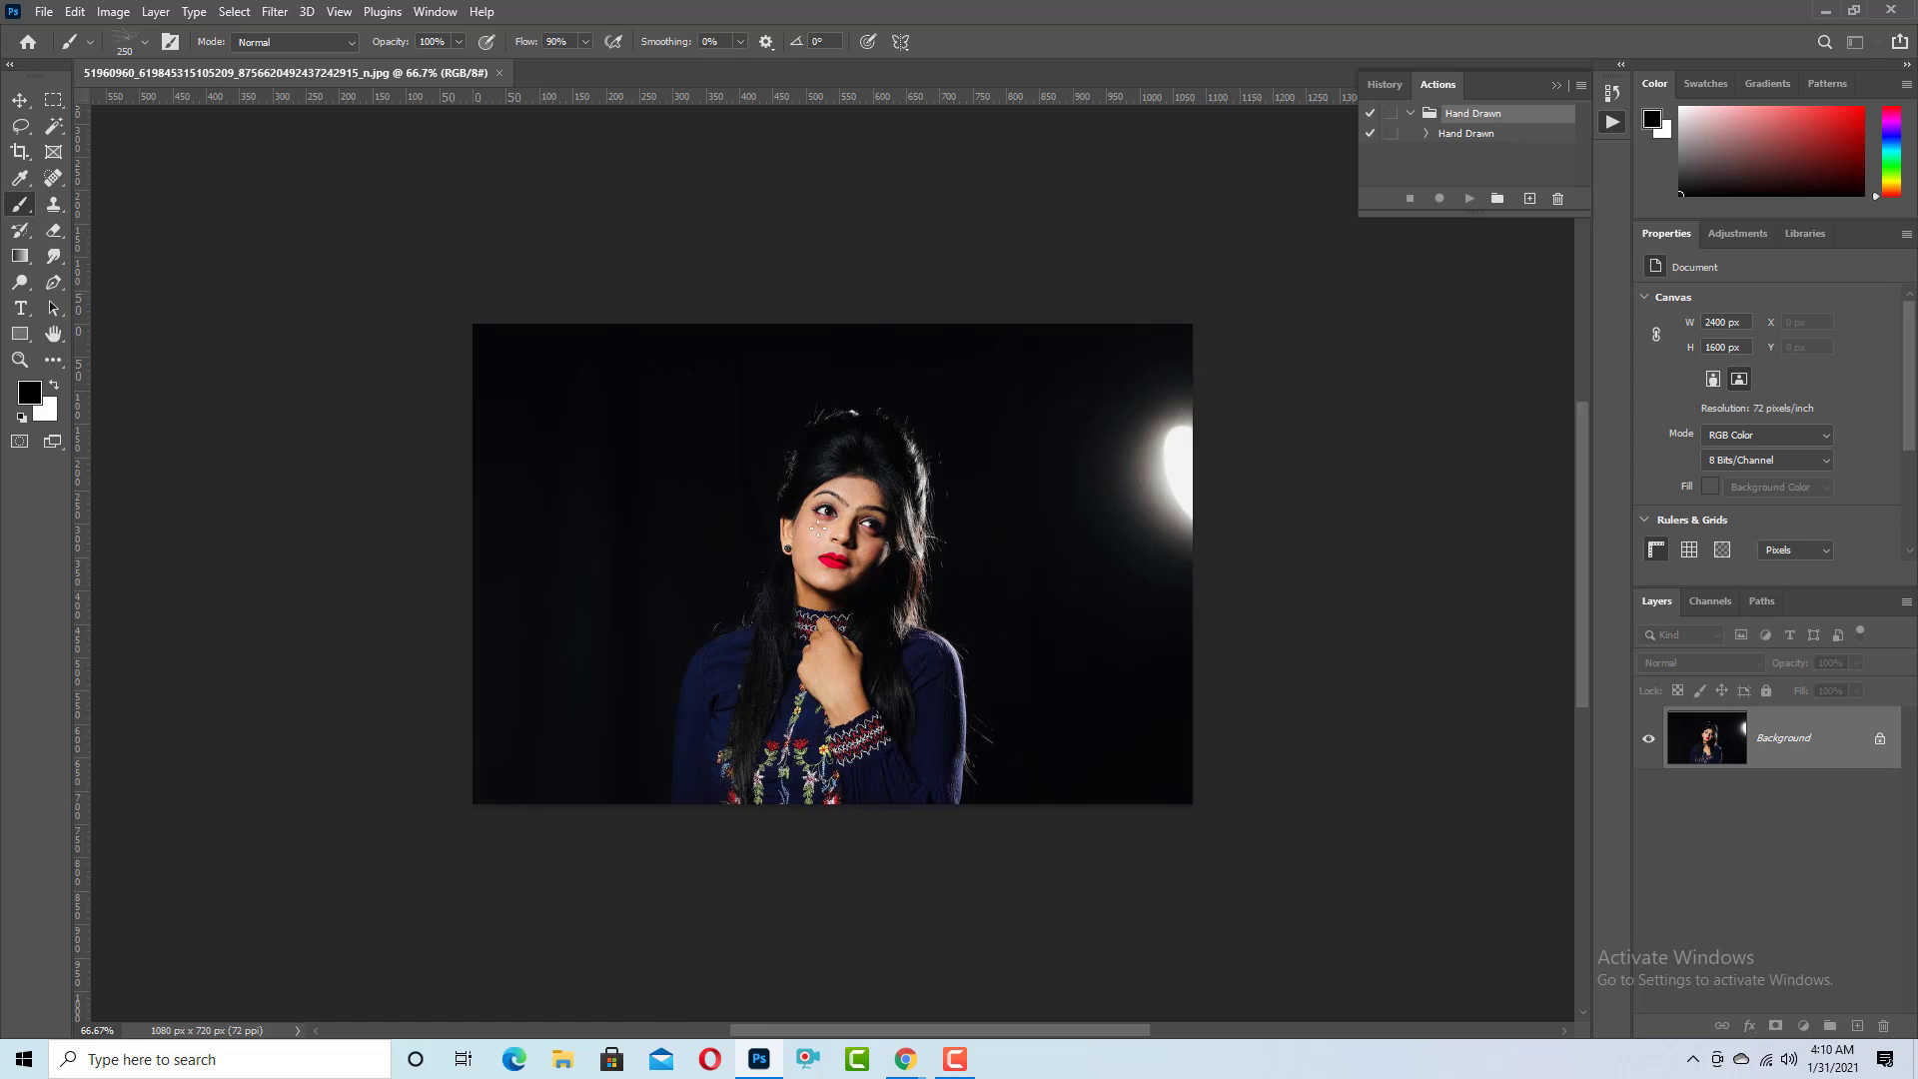
key("ctrl+minus")
key("ctrl+minus")
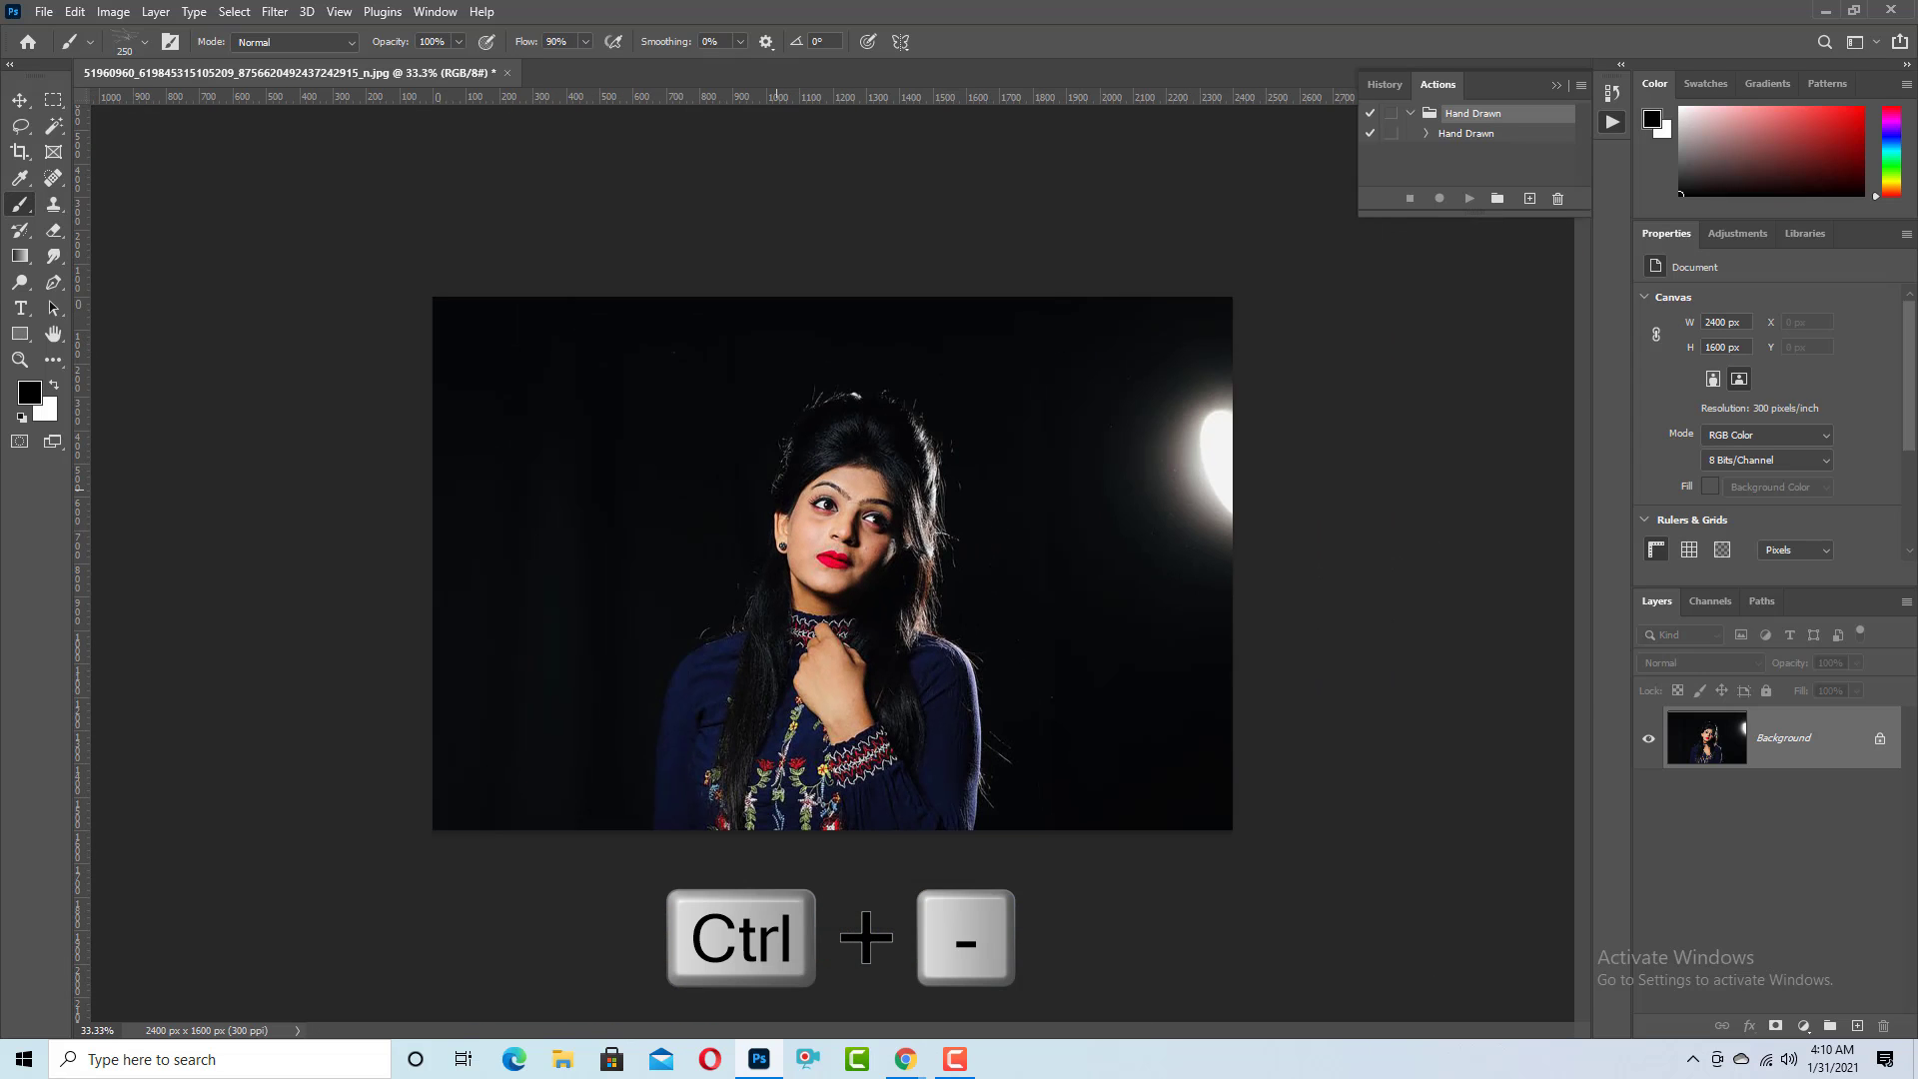
key("ctrl+plus")
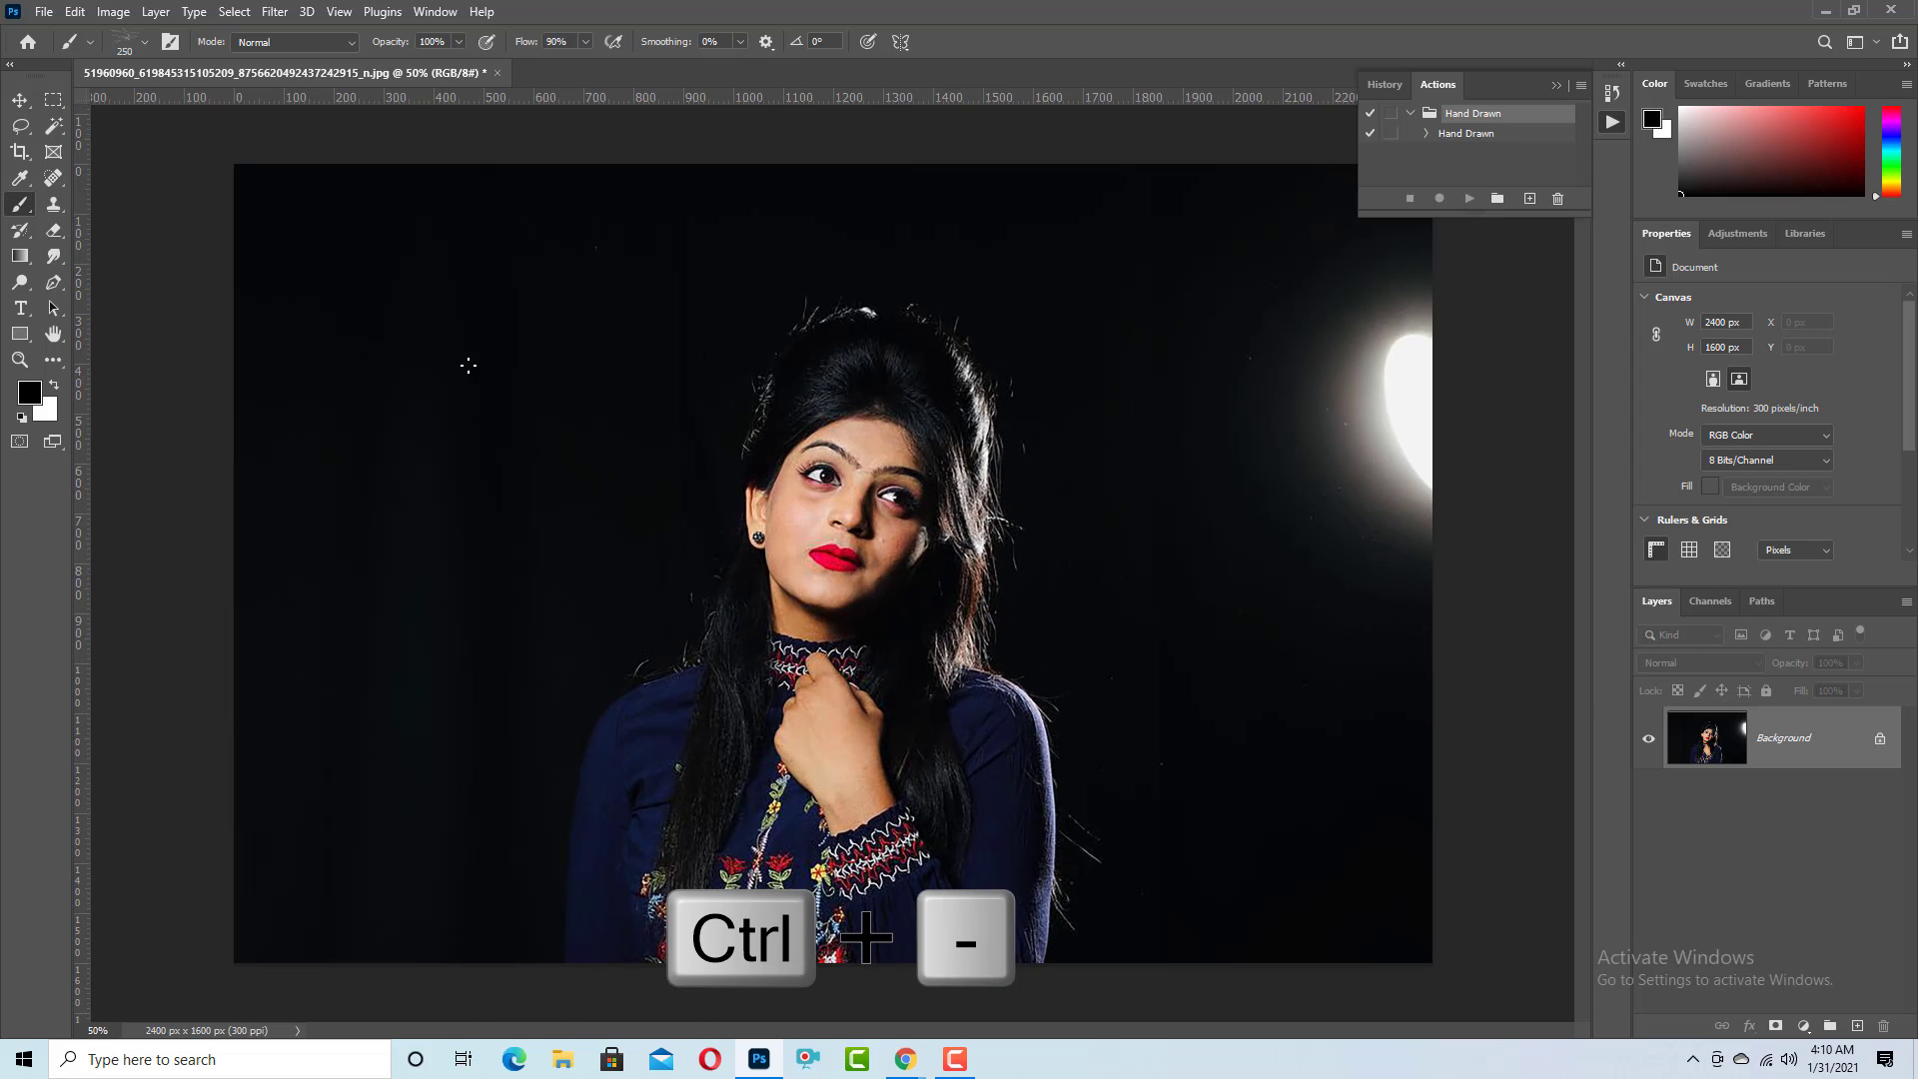
Add a new layer above the Background and import the HandDrawn_Brushes file from the 13940500-hand-drawn-photoshop-action folder.
left_click(1858, 1026)
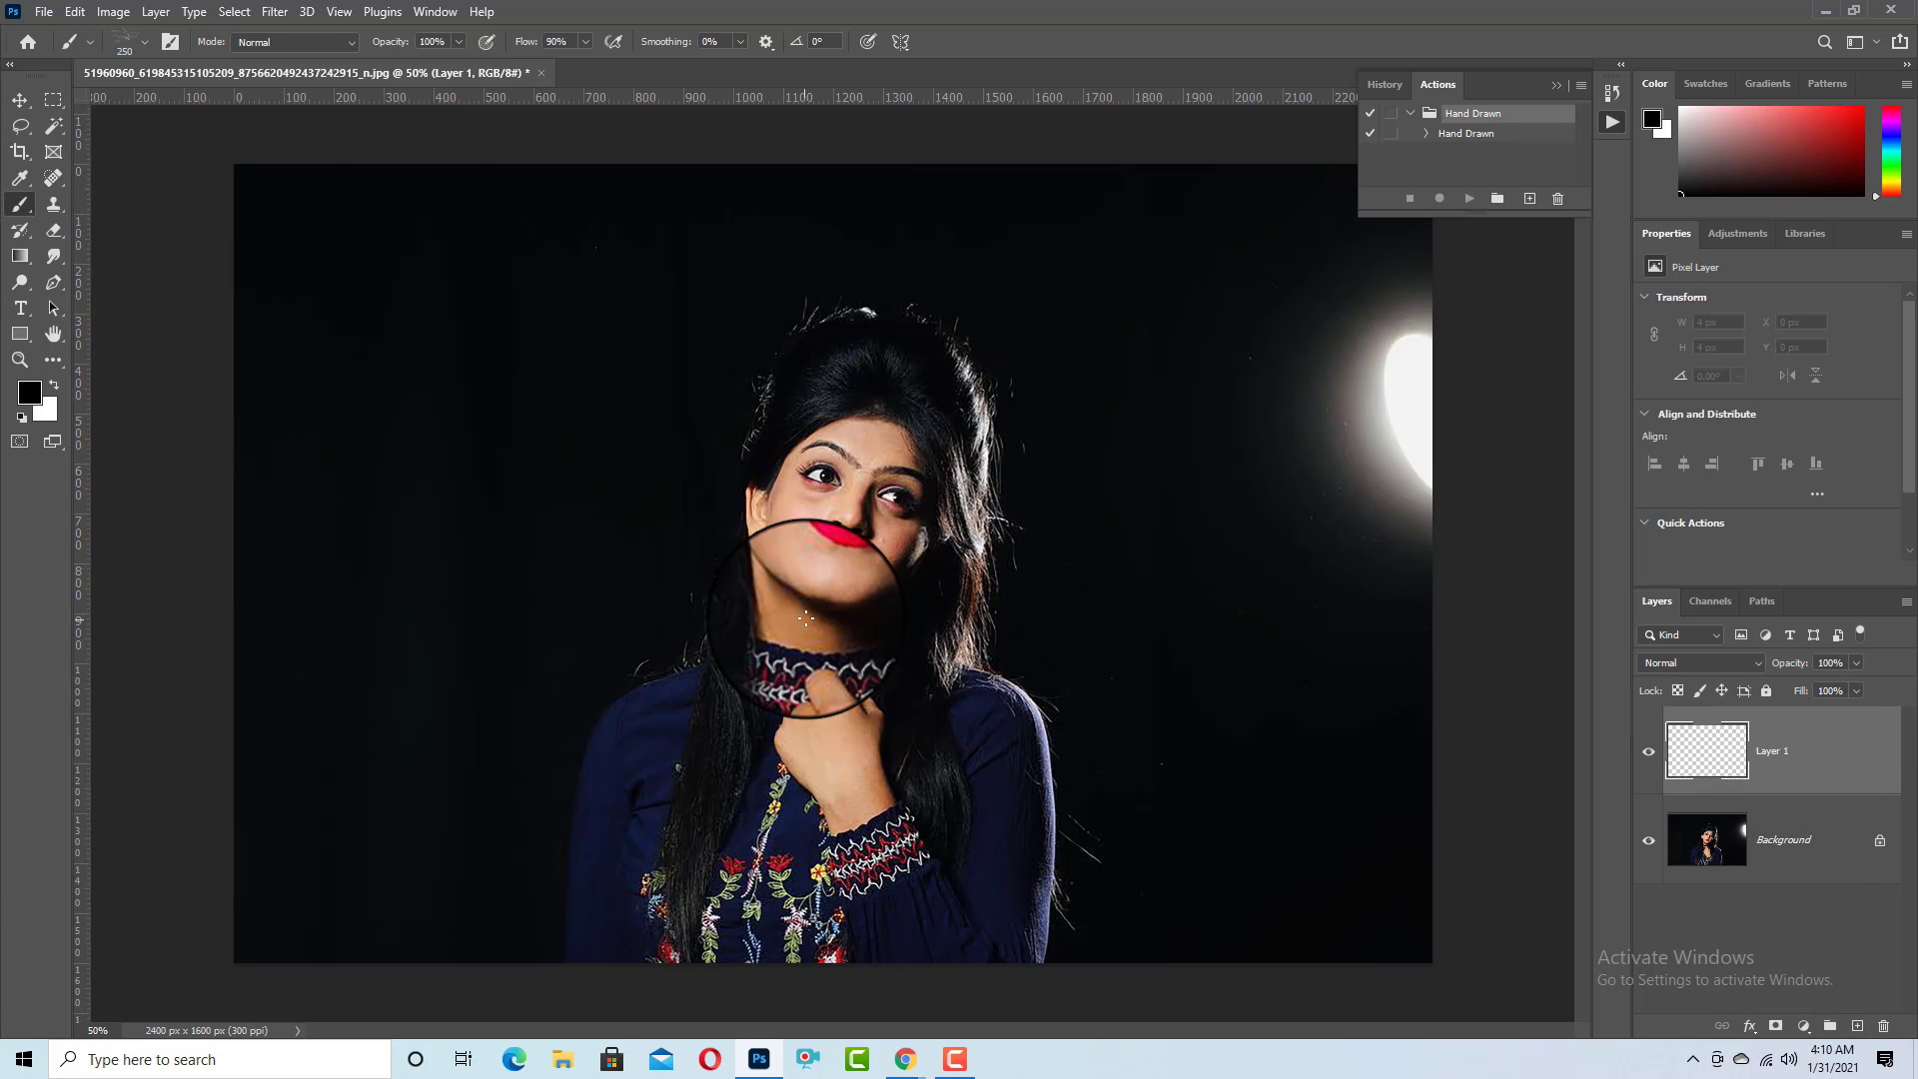
right_click(638, 473)
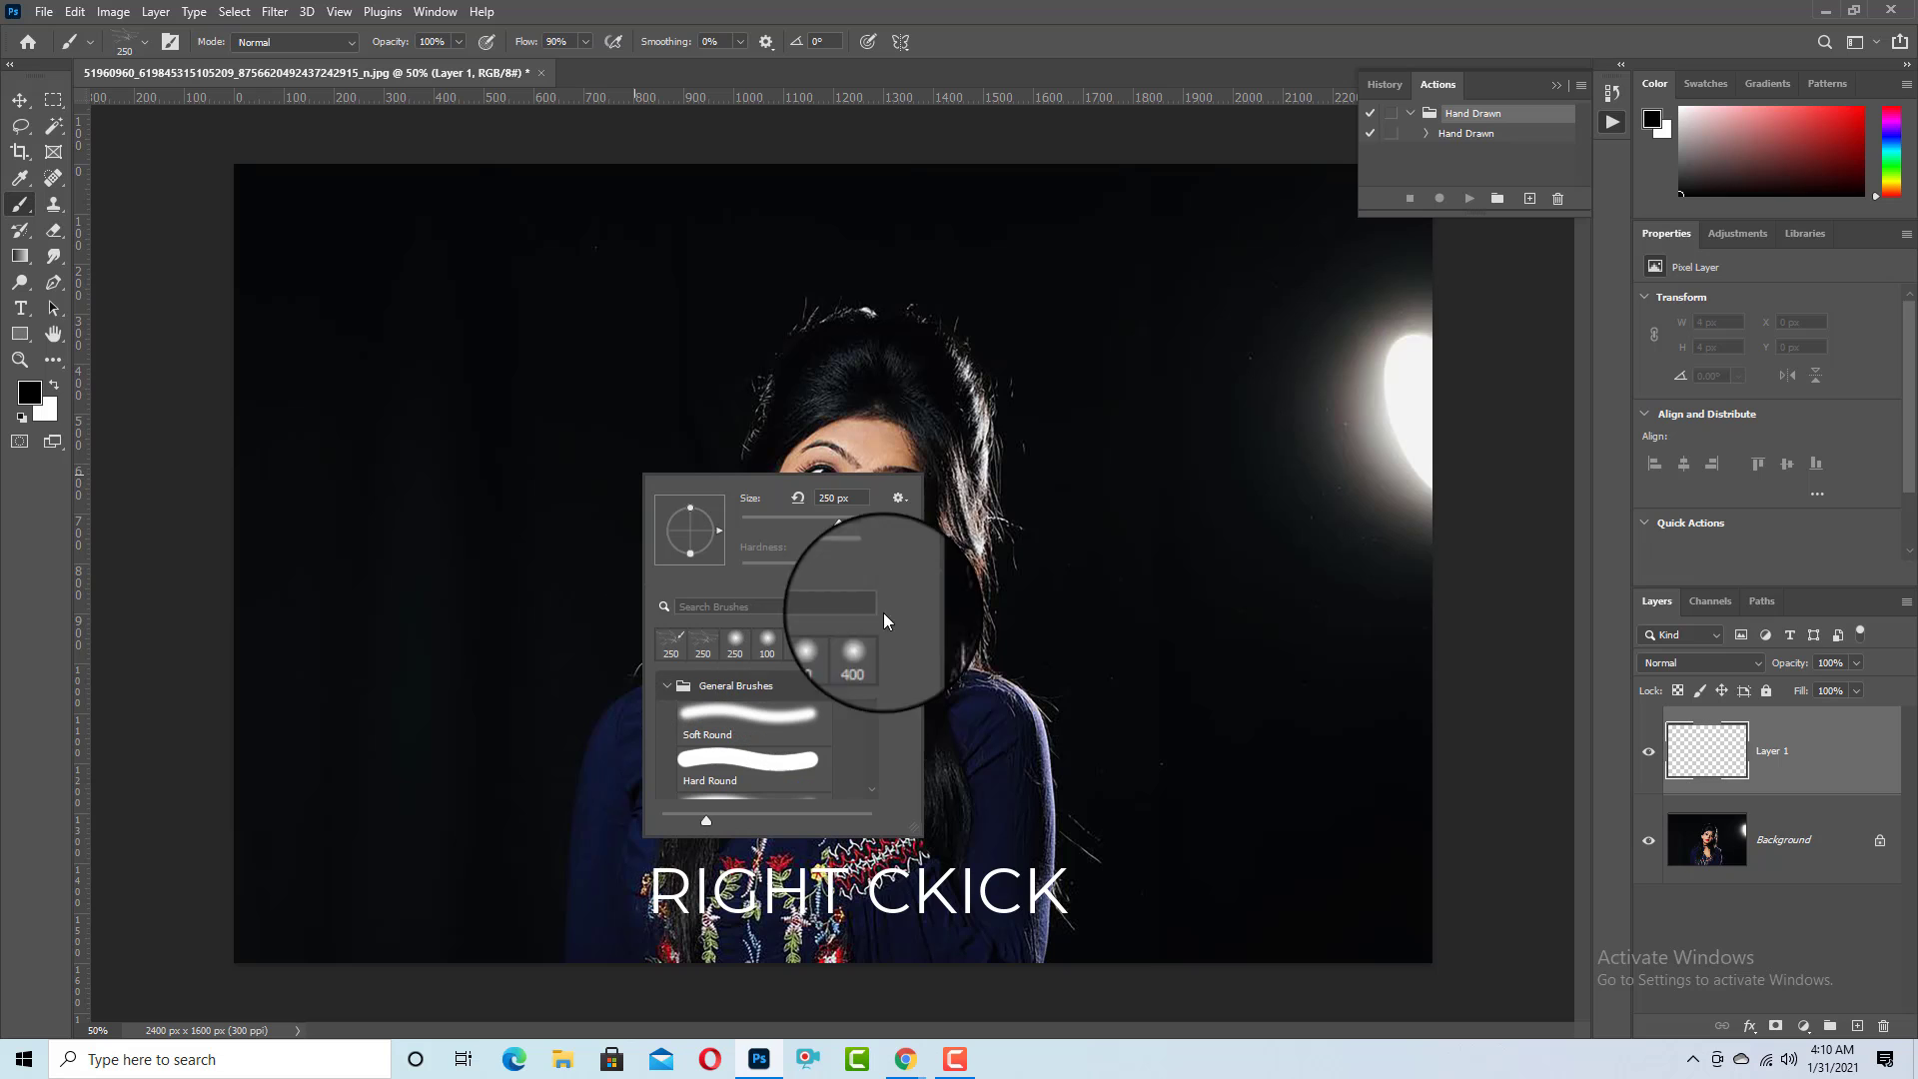
left_click(894, 499)
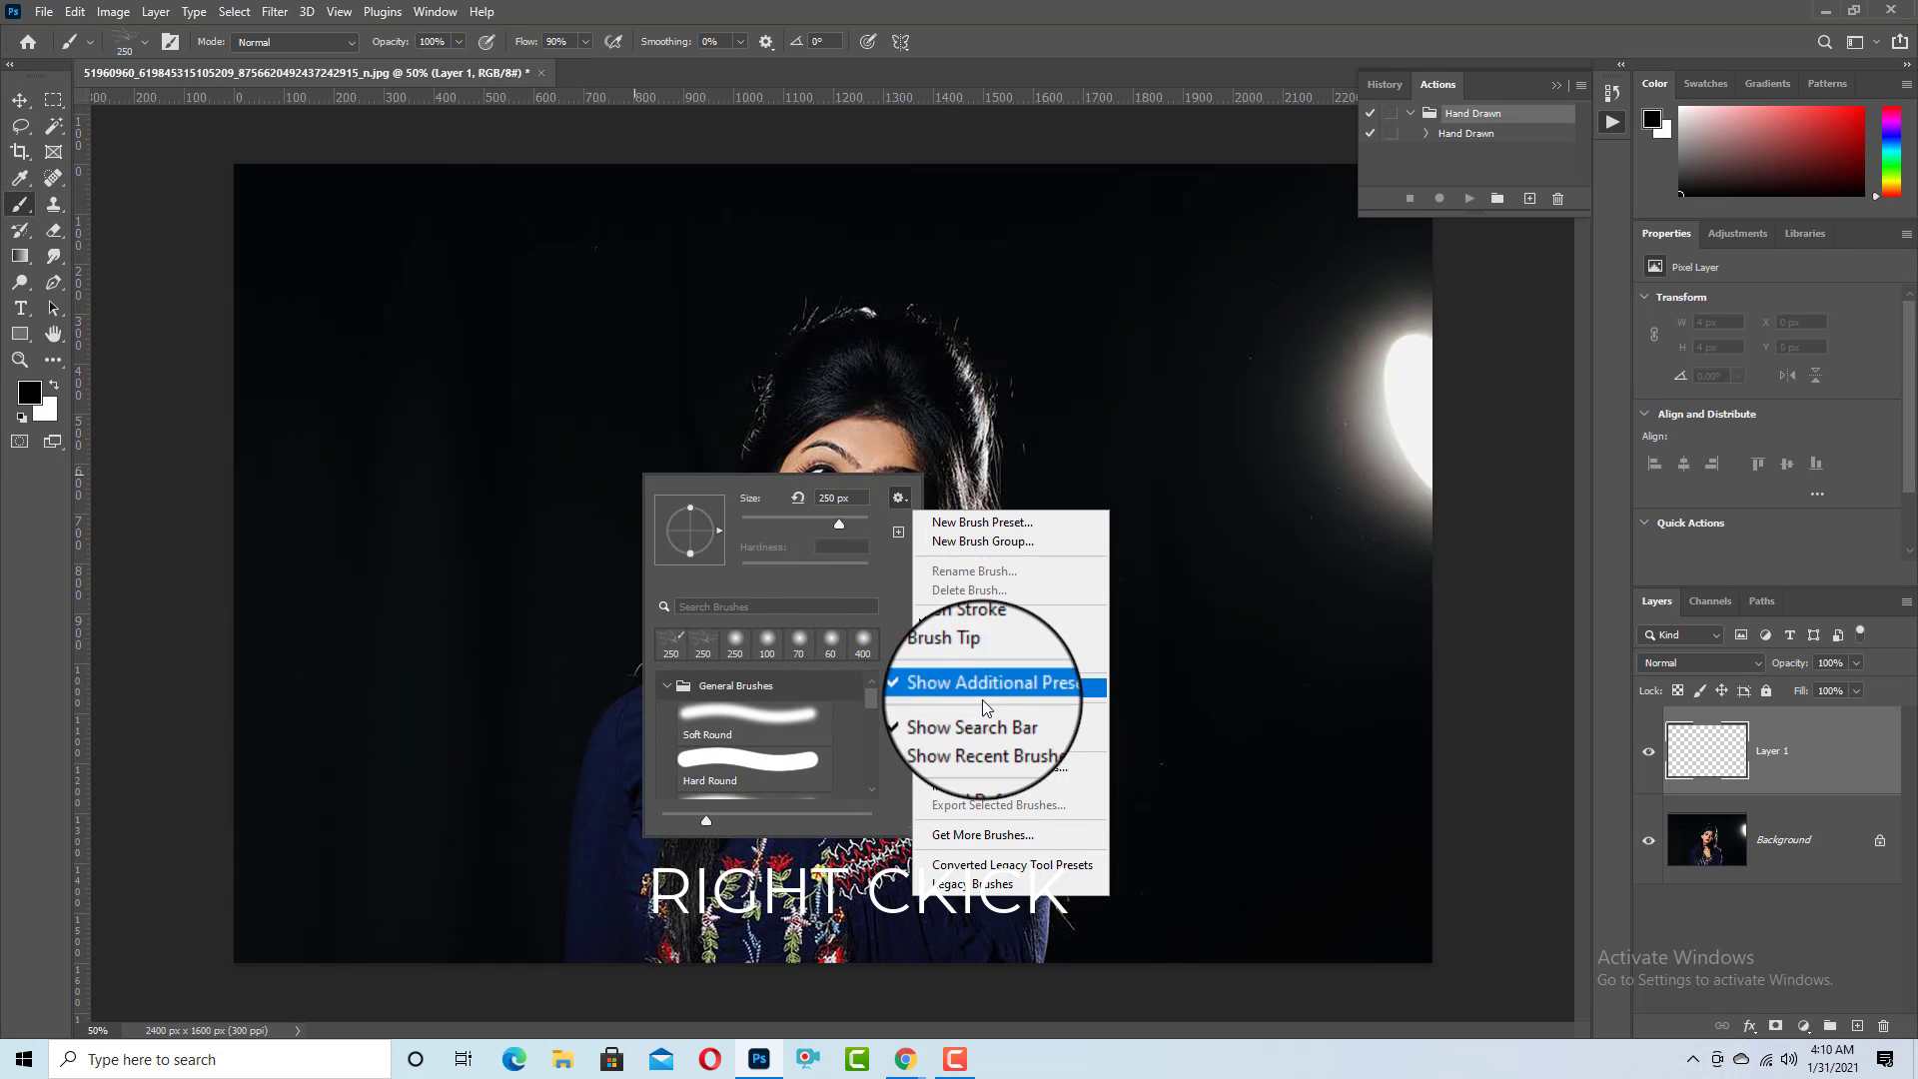
left_click(1027, 786)
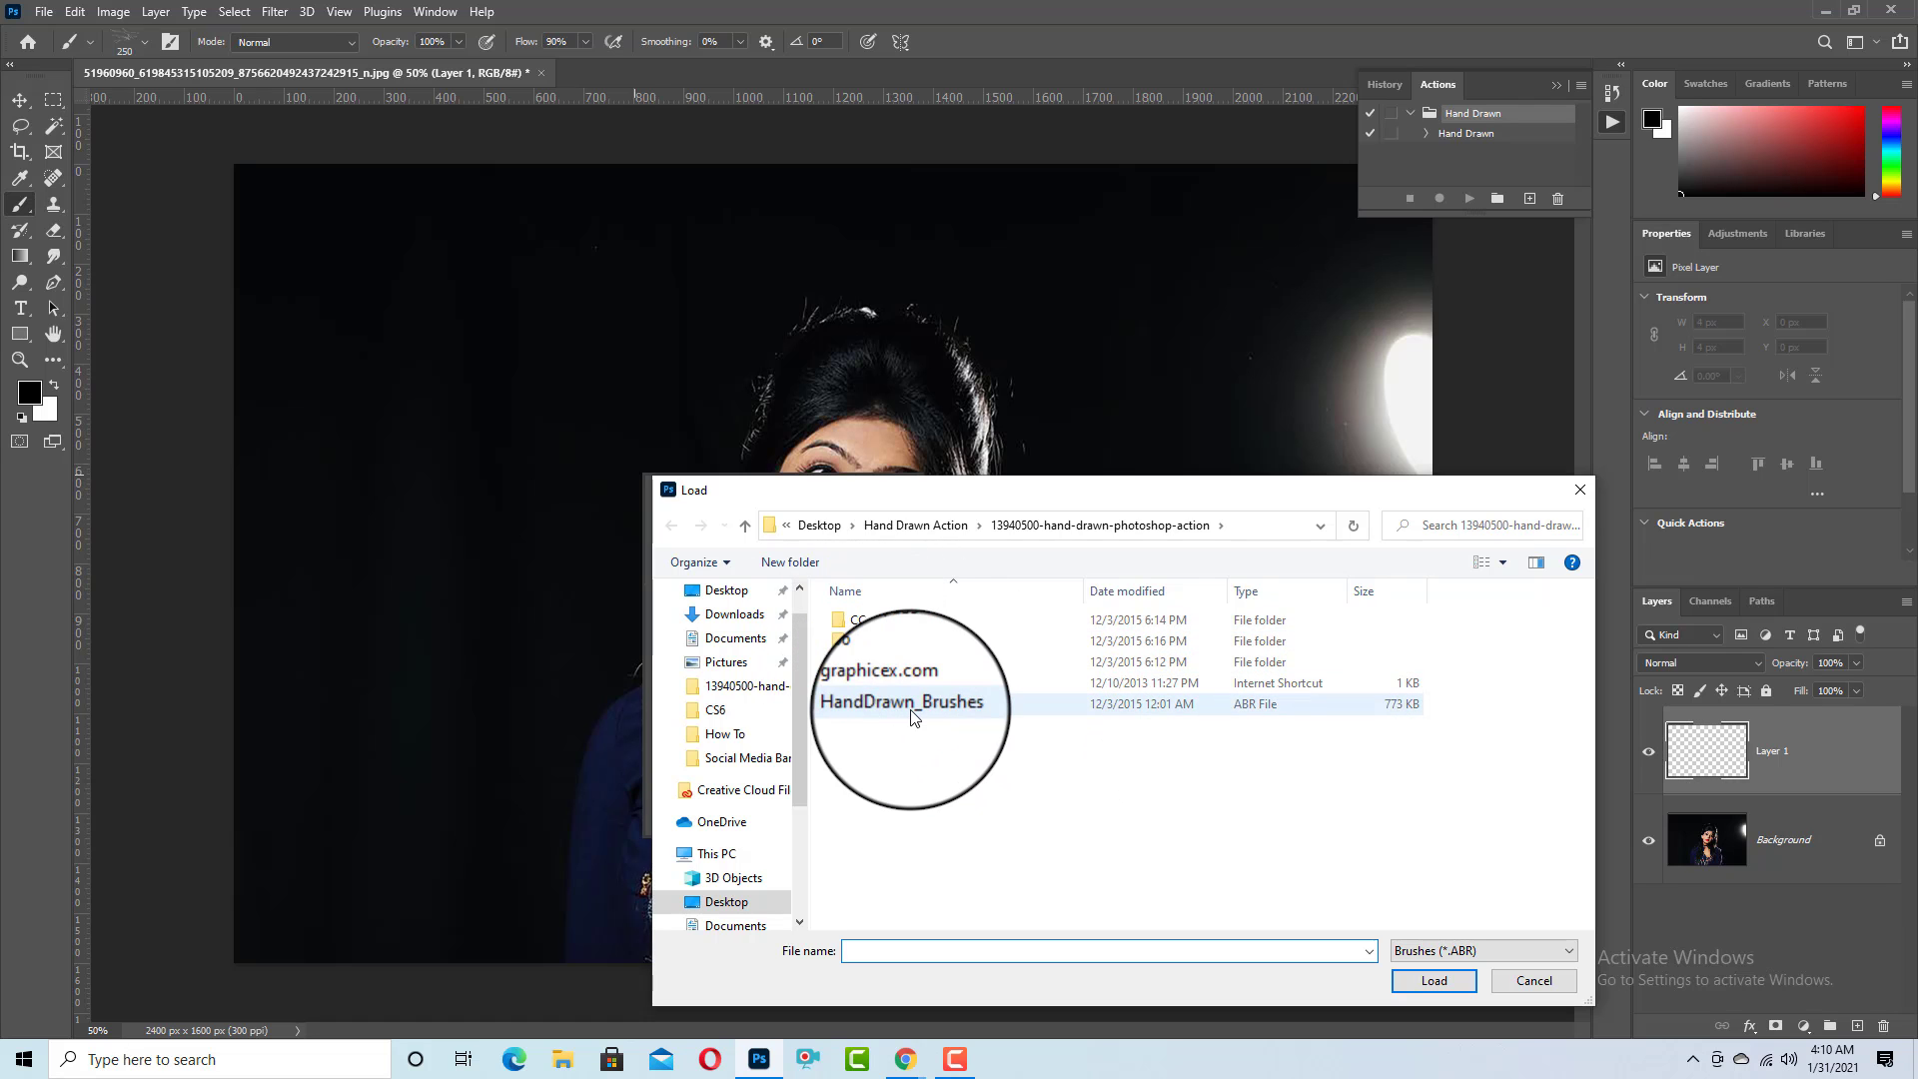
left_click(911, 711)
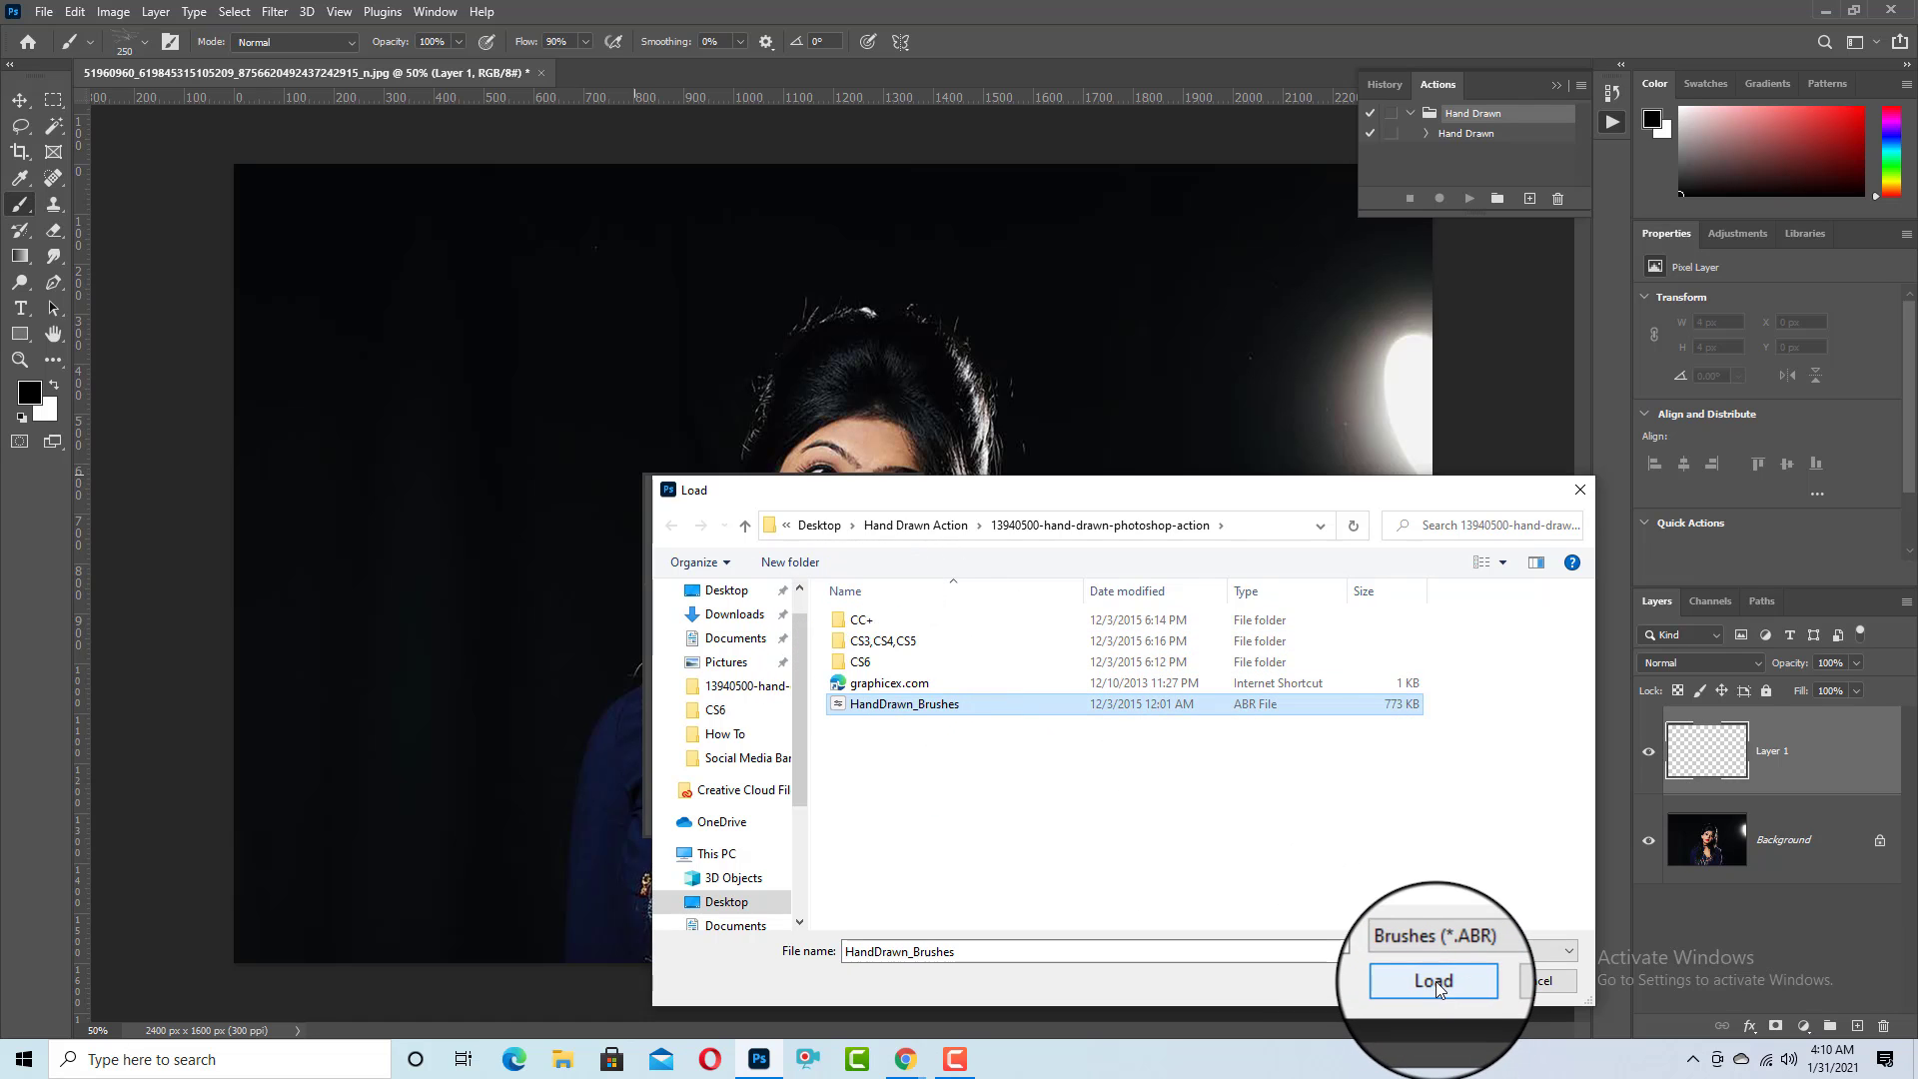
left_click(1435, 982)
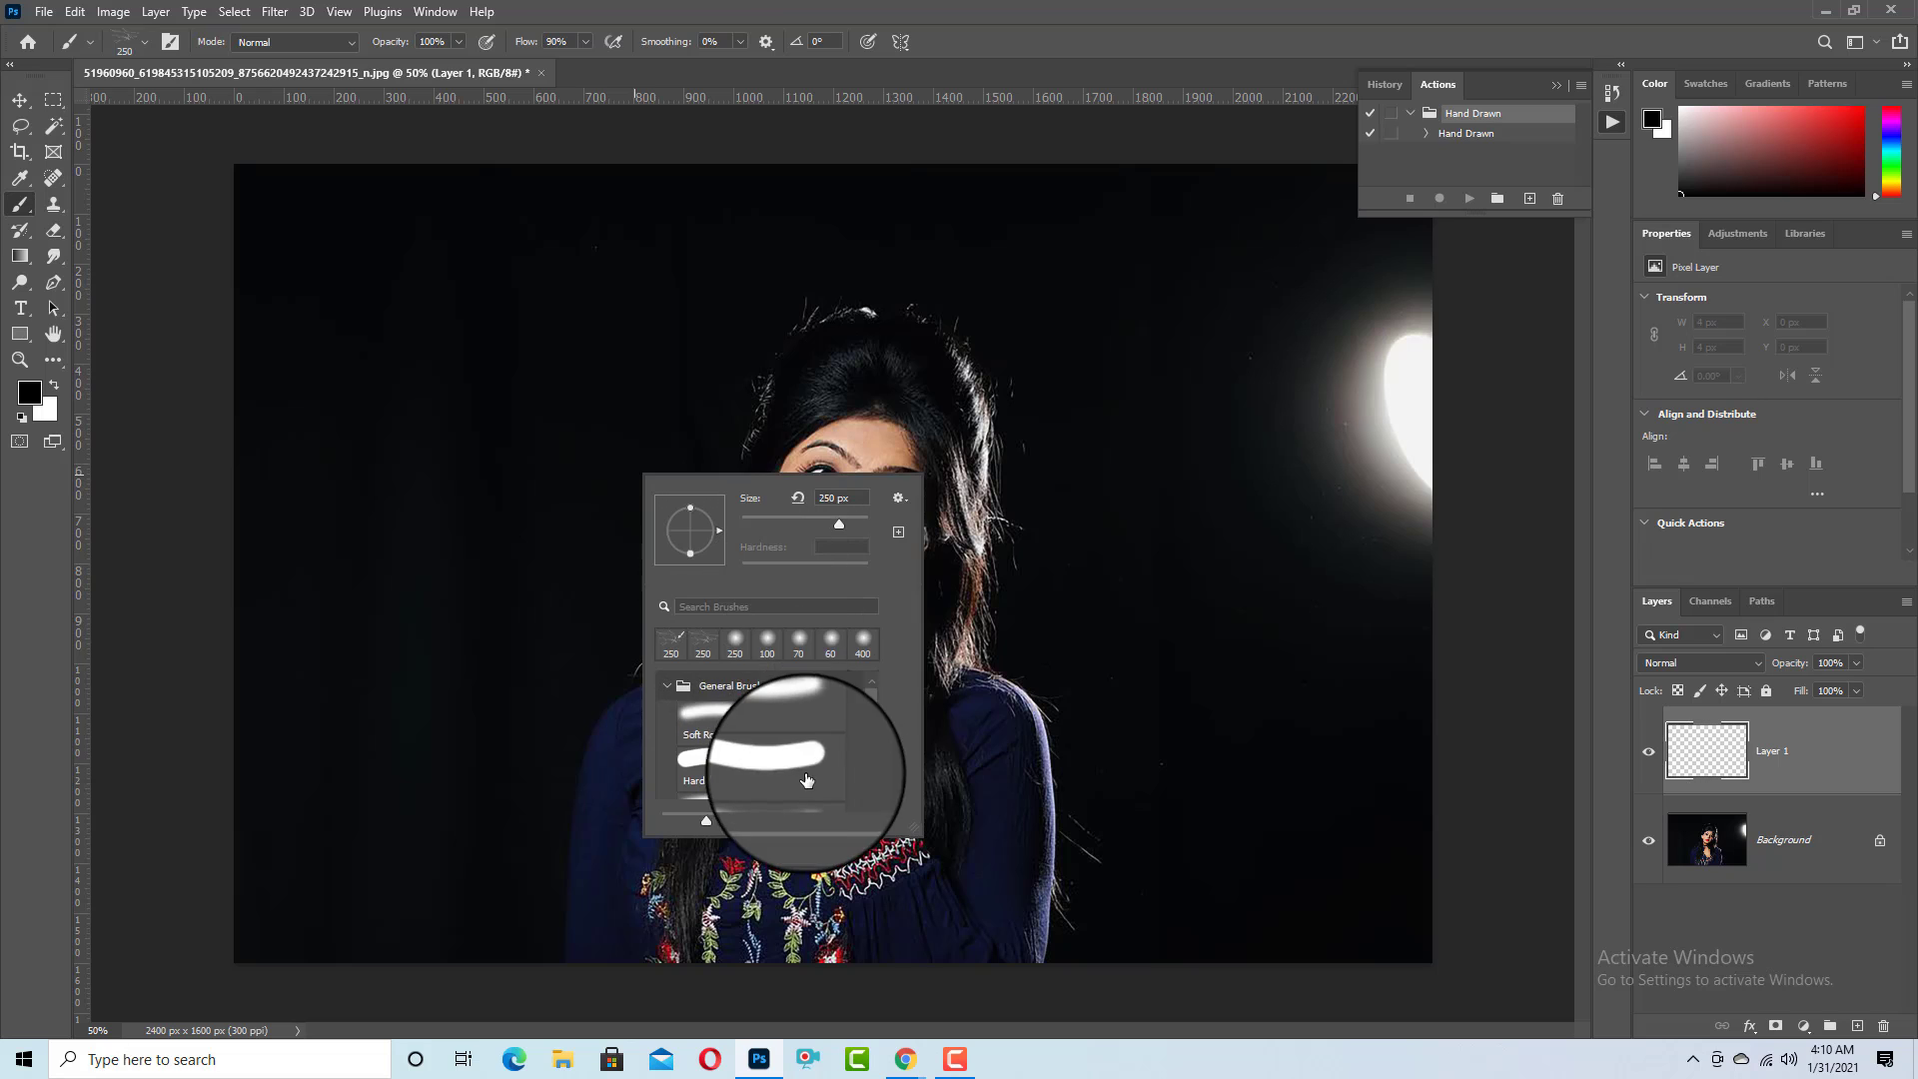
Rename the new empty layer above the Background as brush.
double_click(1765, 751)
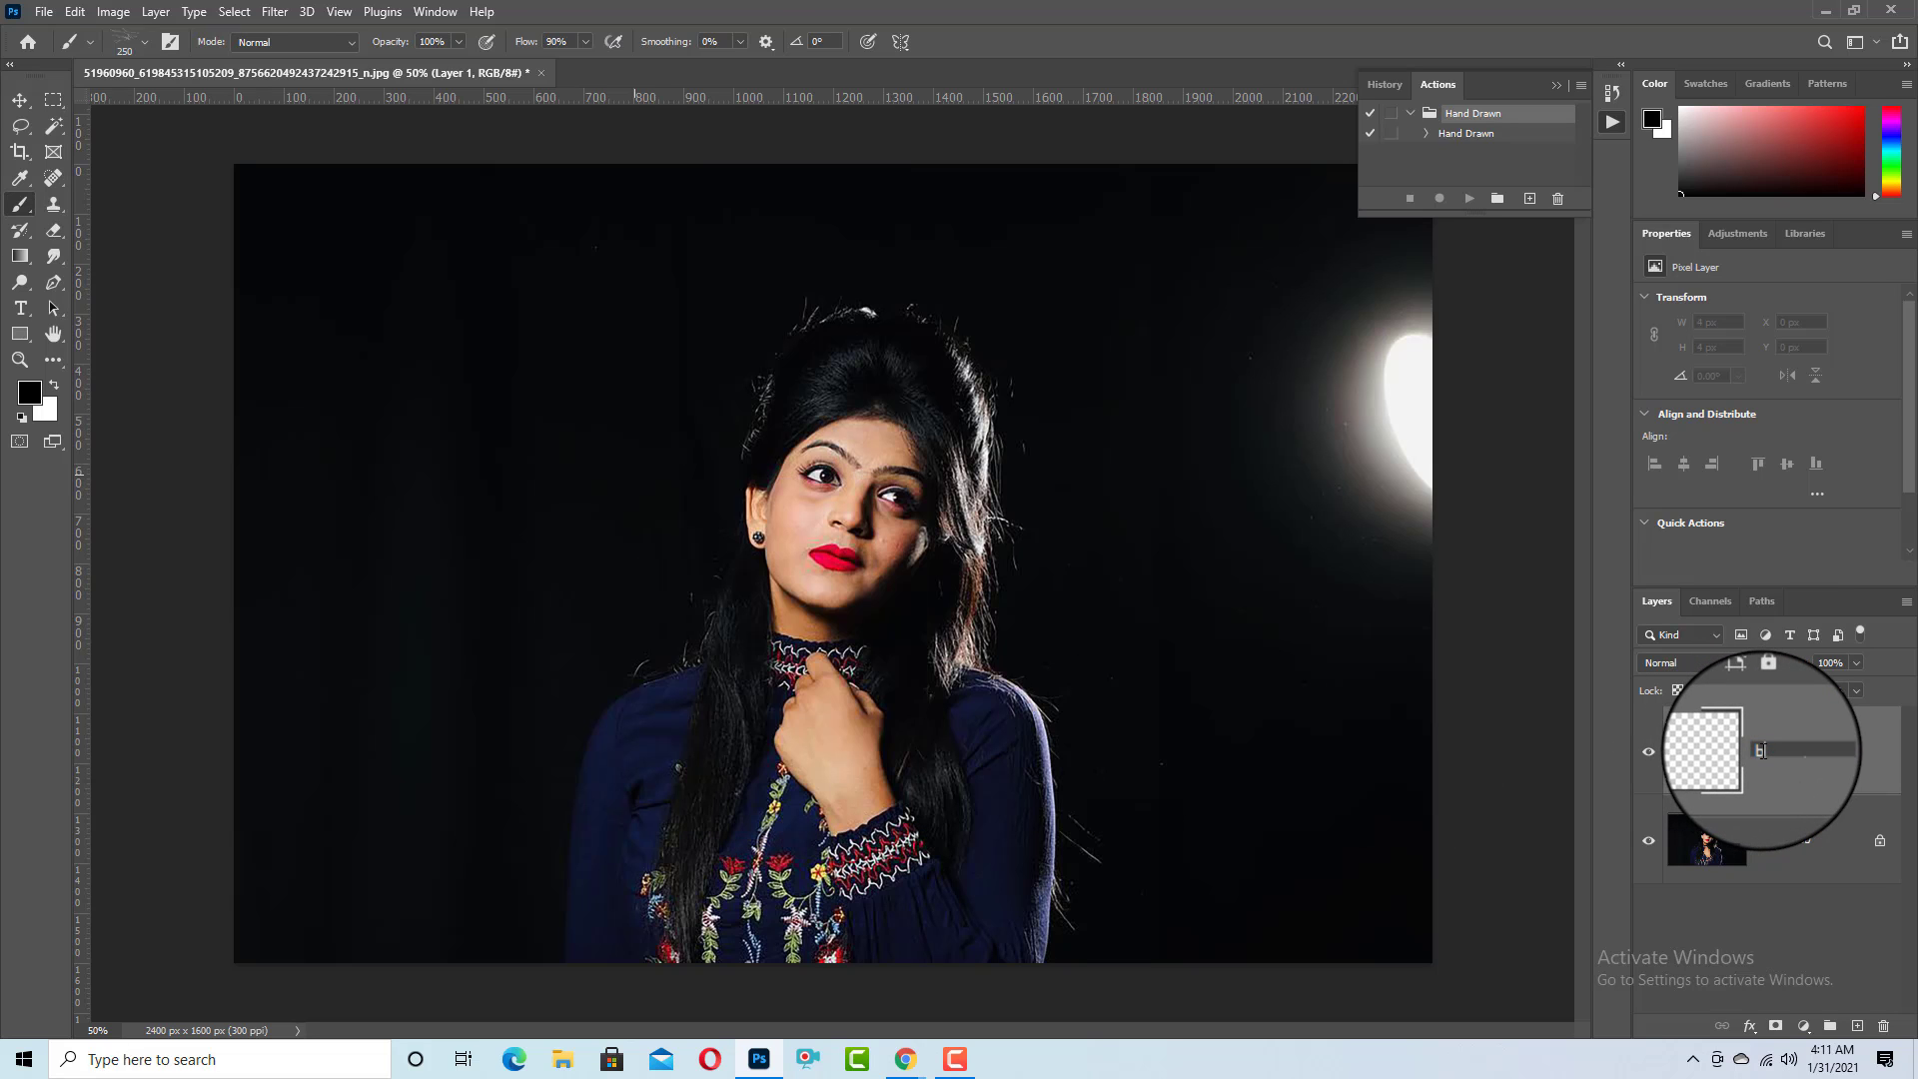
key("Return")
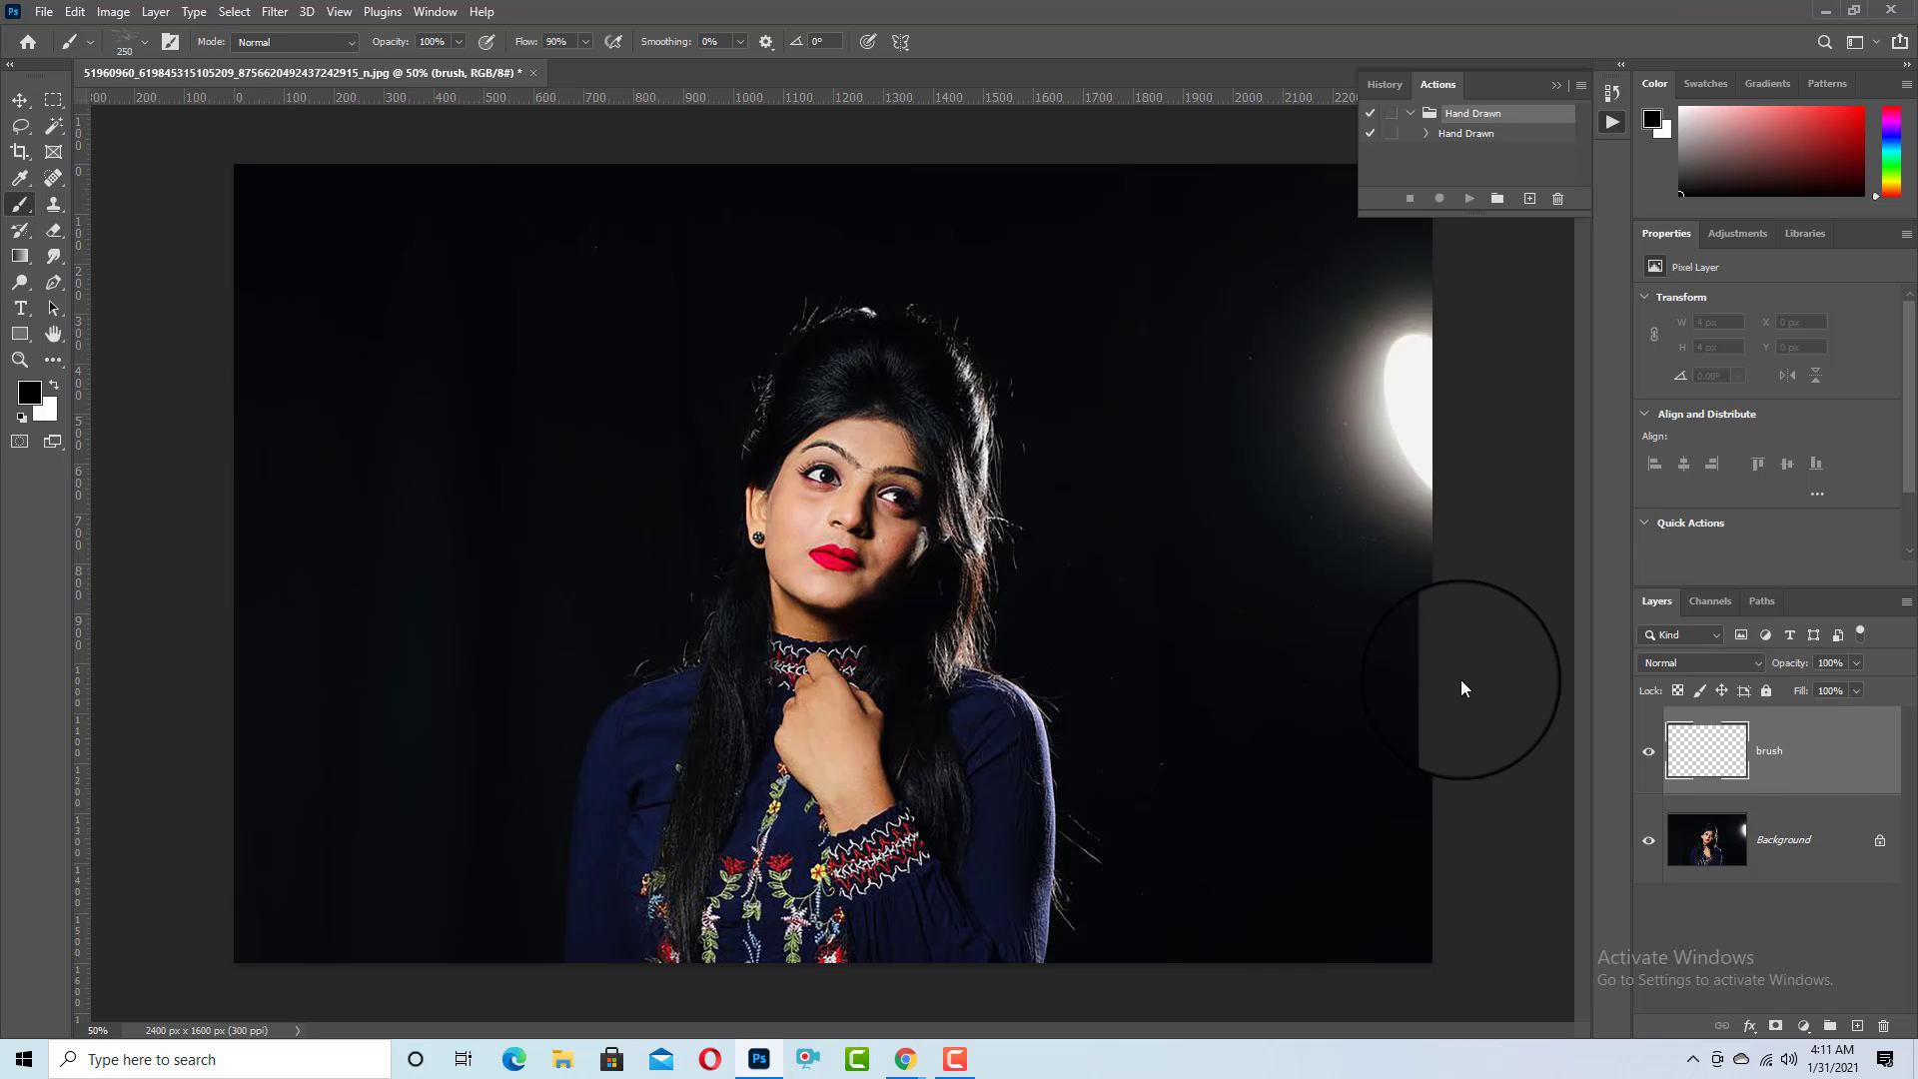
left_click(24, 95)
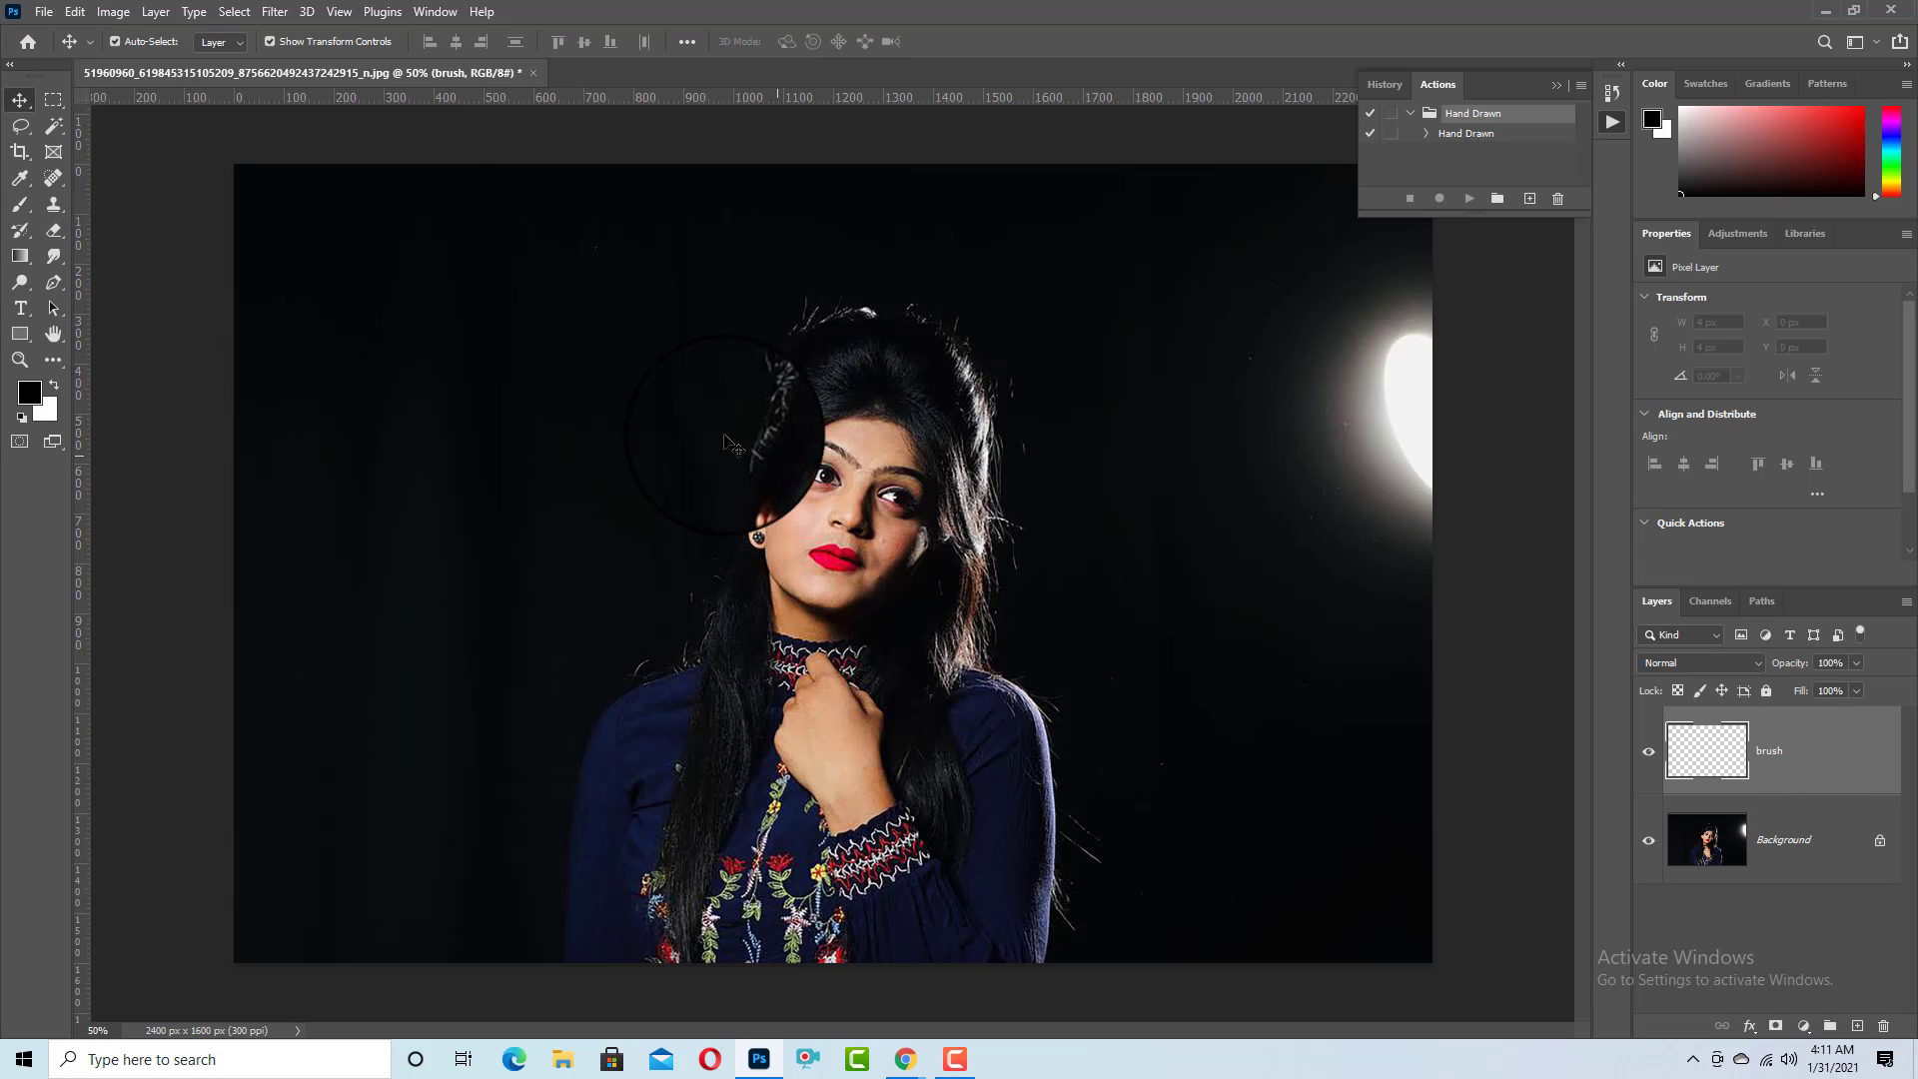
Choose the Soft Mechanical 300 pixels preset from the HandDrawn_Brushes group for the Brush tool.
left_click(18, 206)
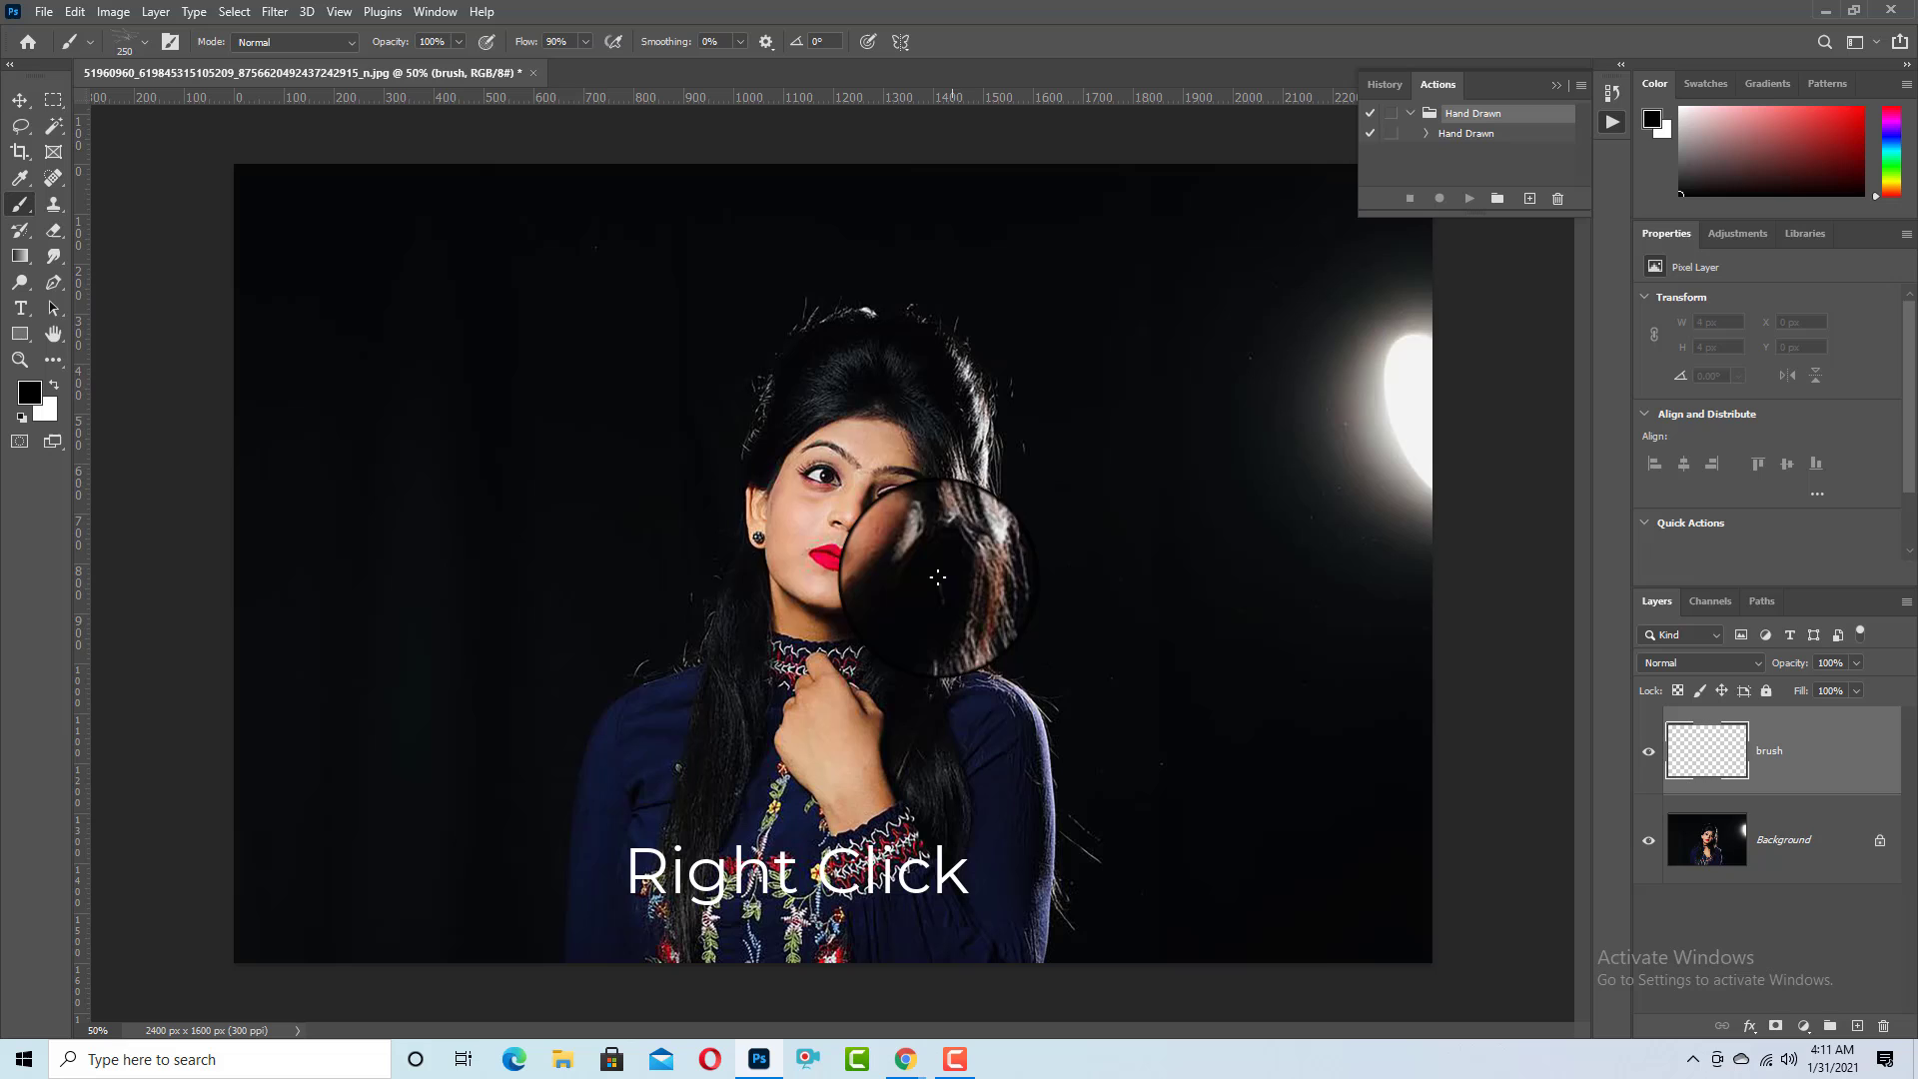
right_click(830, 534)
scroll(959, 812, "down", 5)
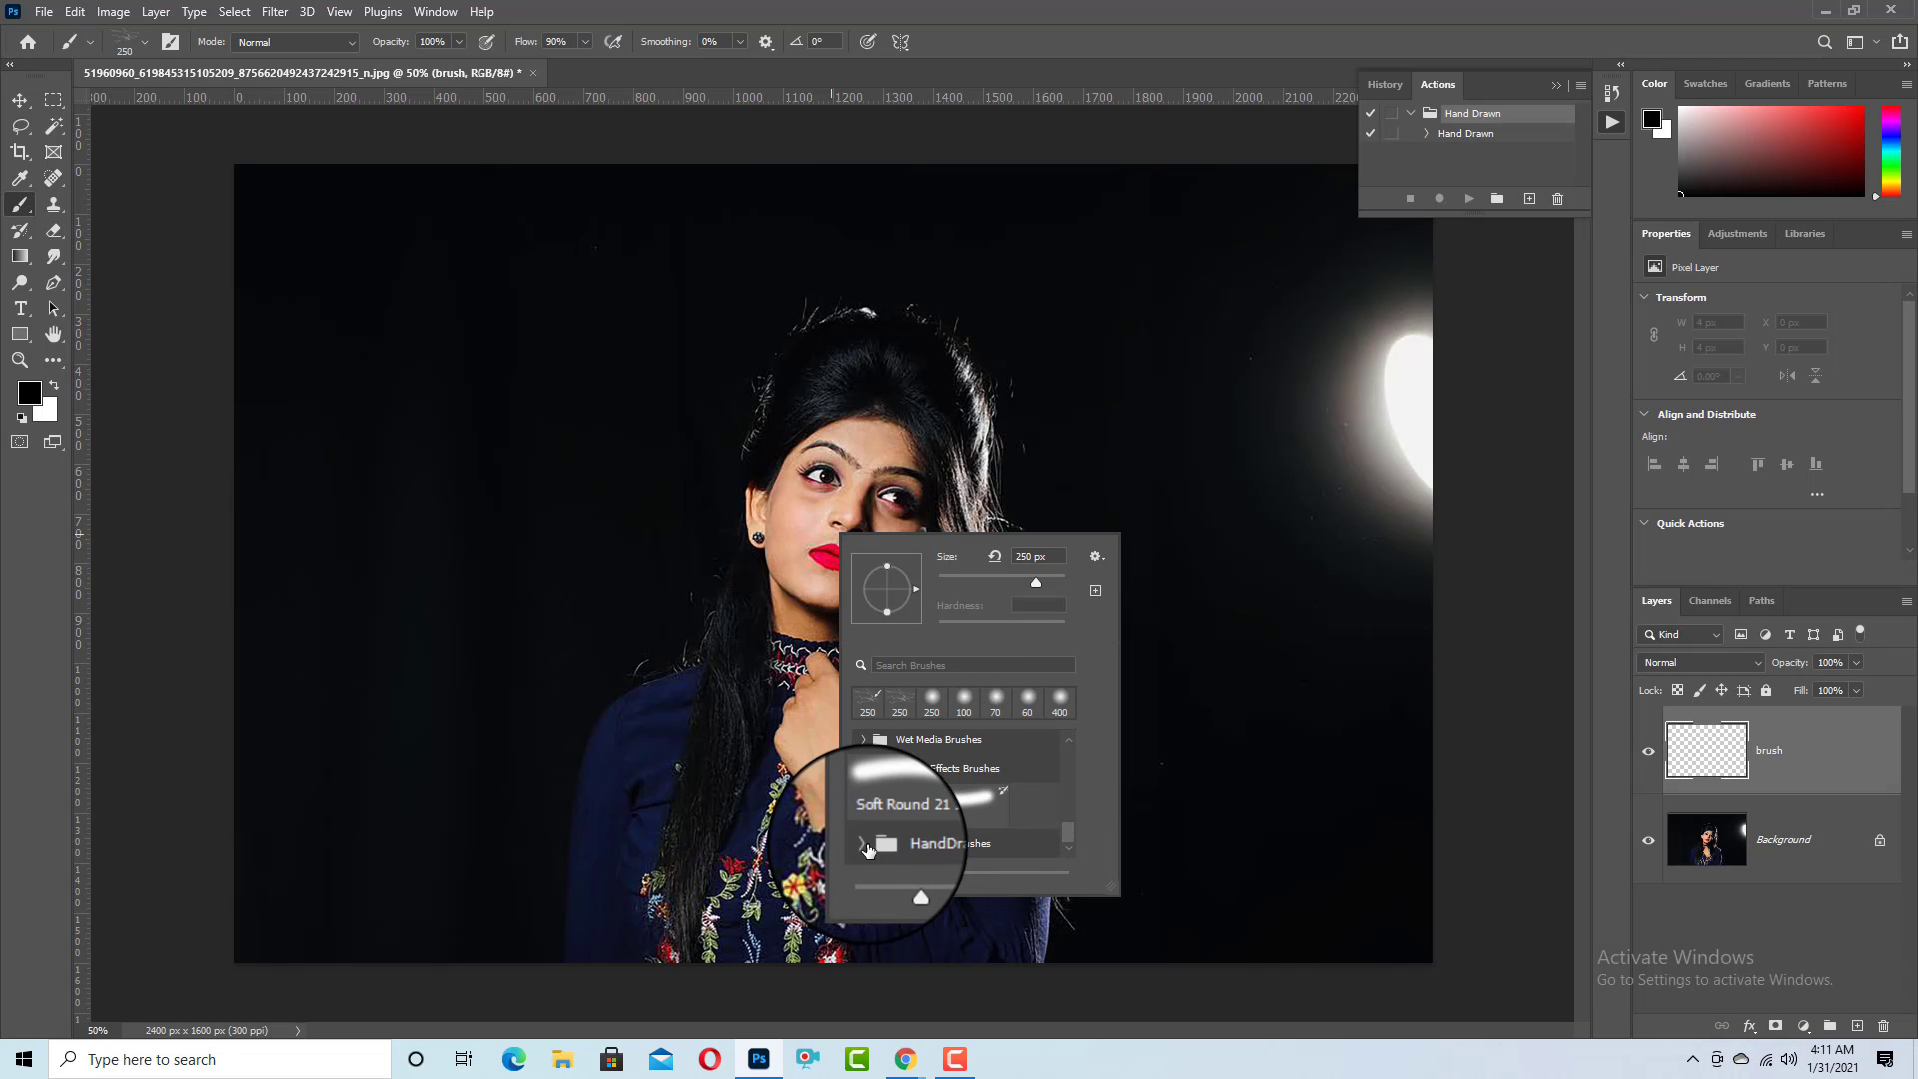
left_click(864, 845)
scroll(944, 823, "down", 1)
left_click(944, 815)
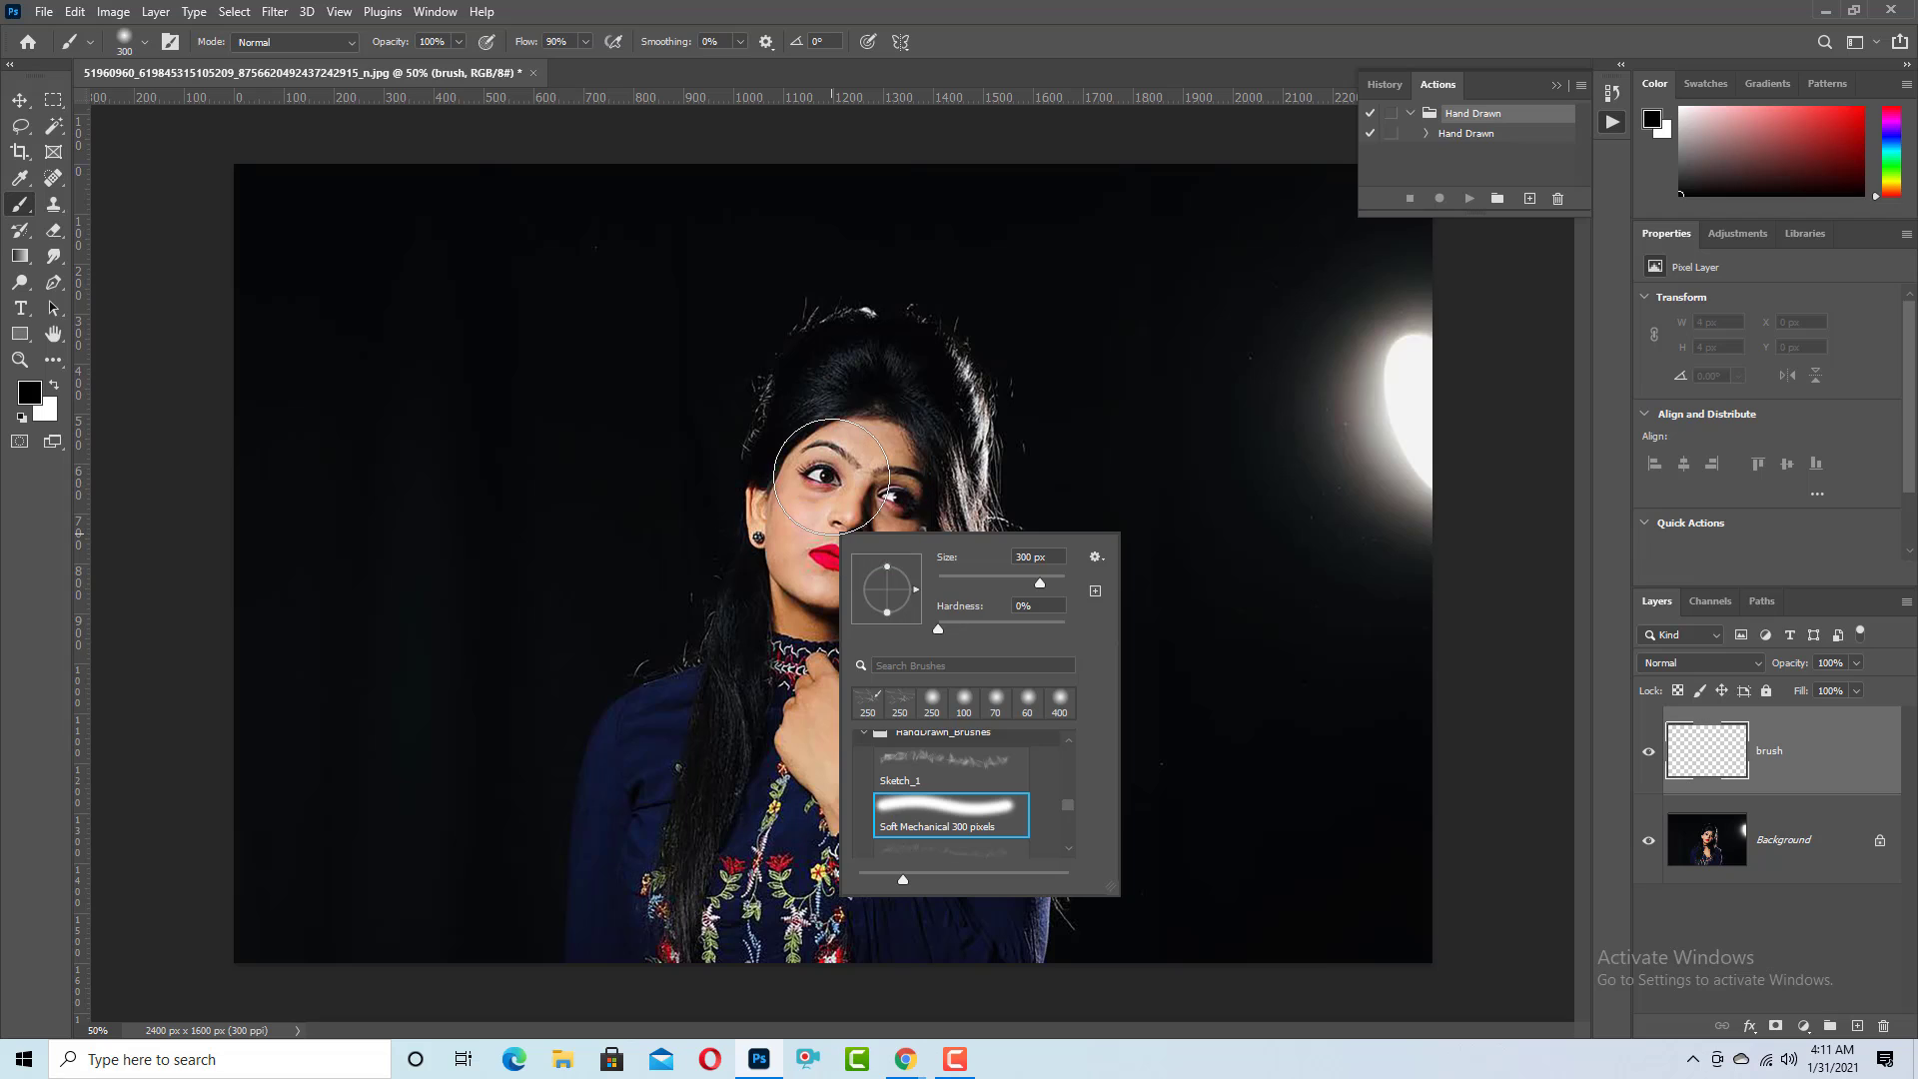
key("Return")
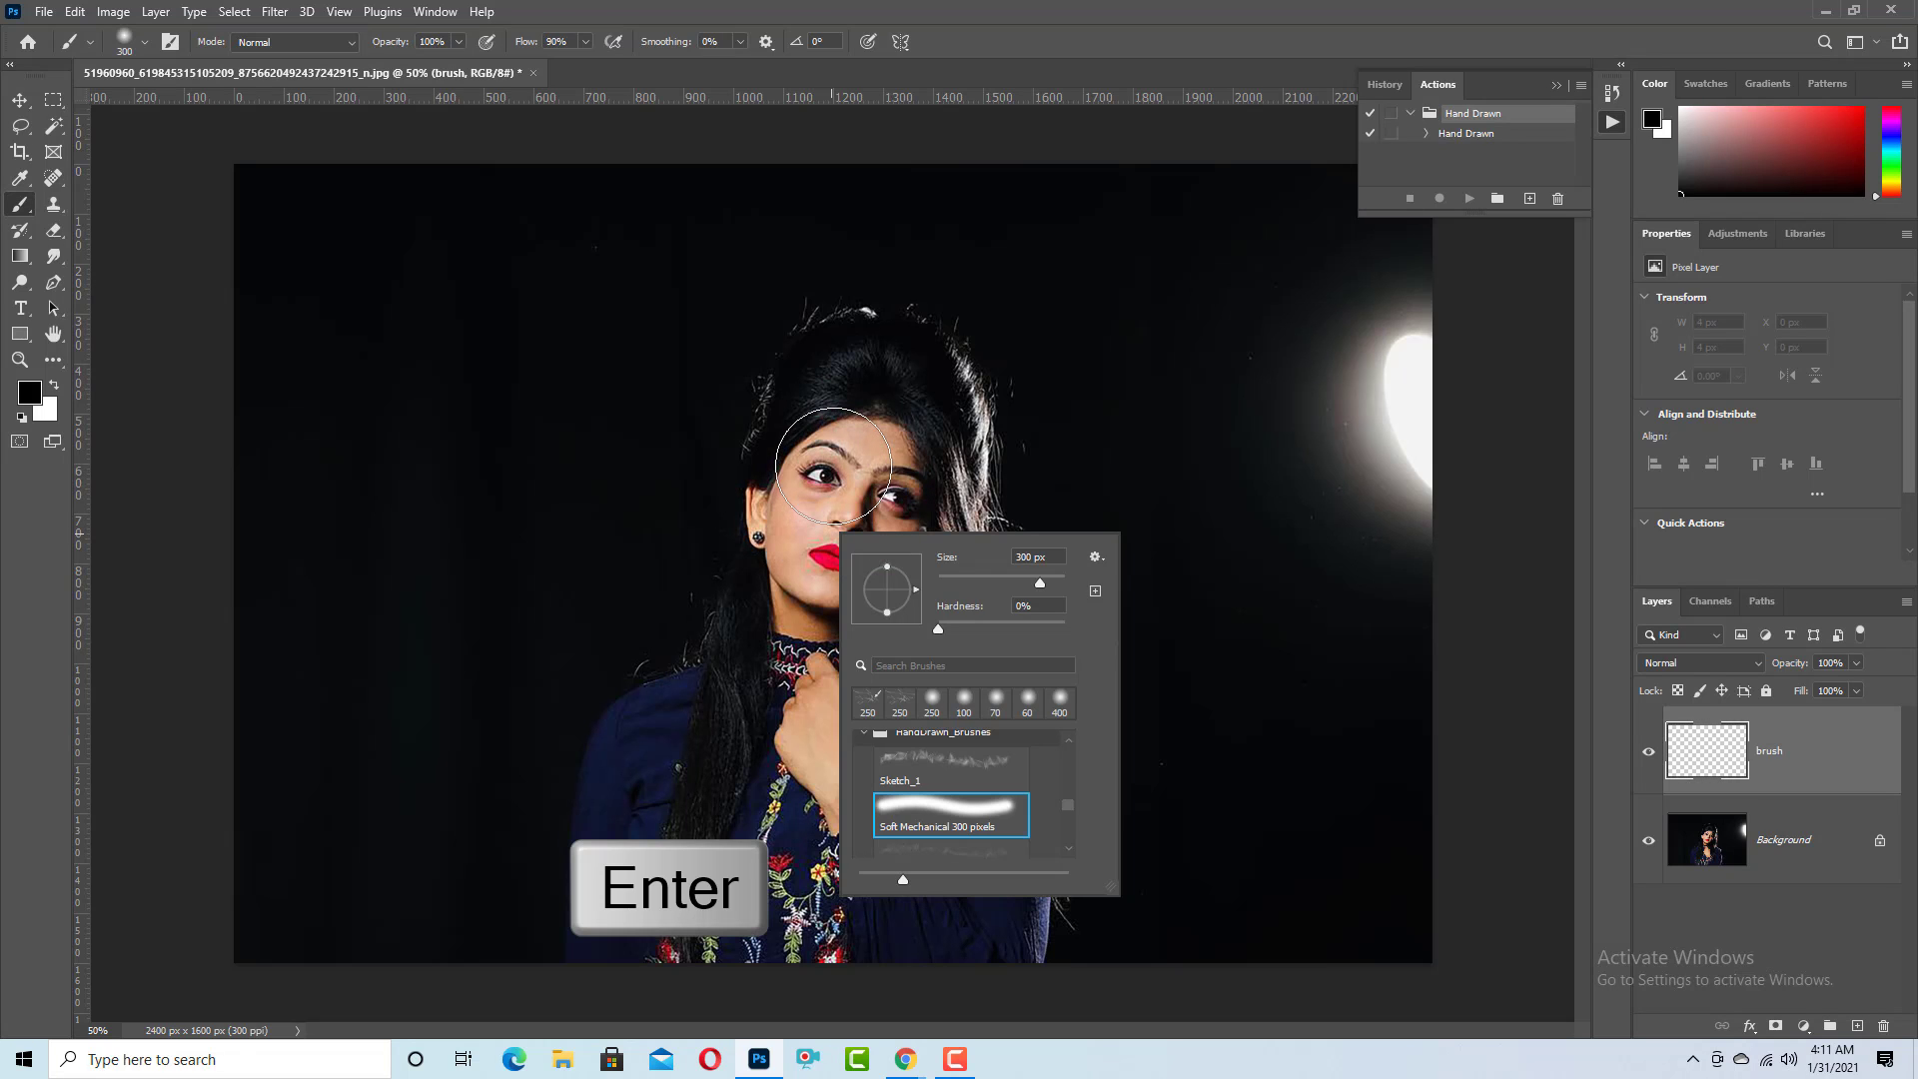
key("Return")
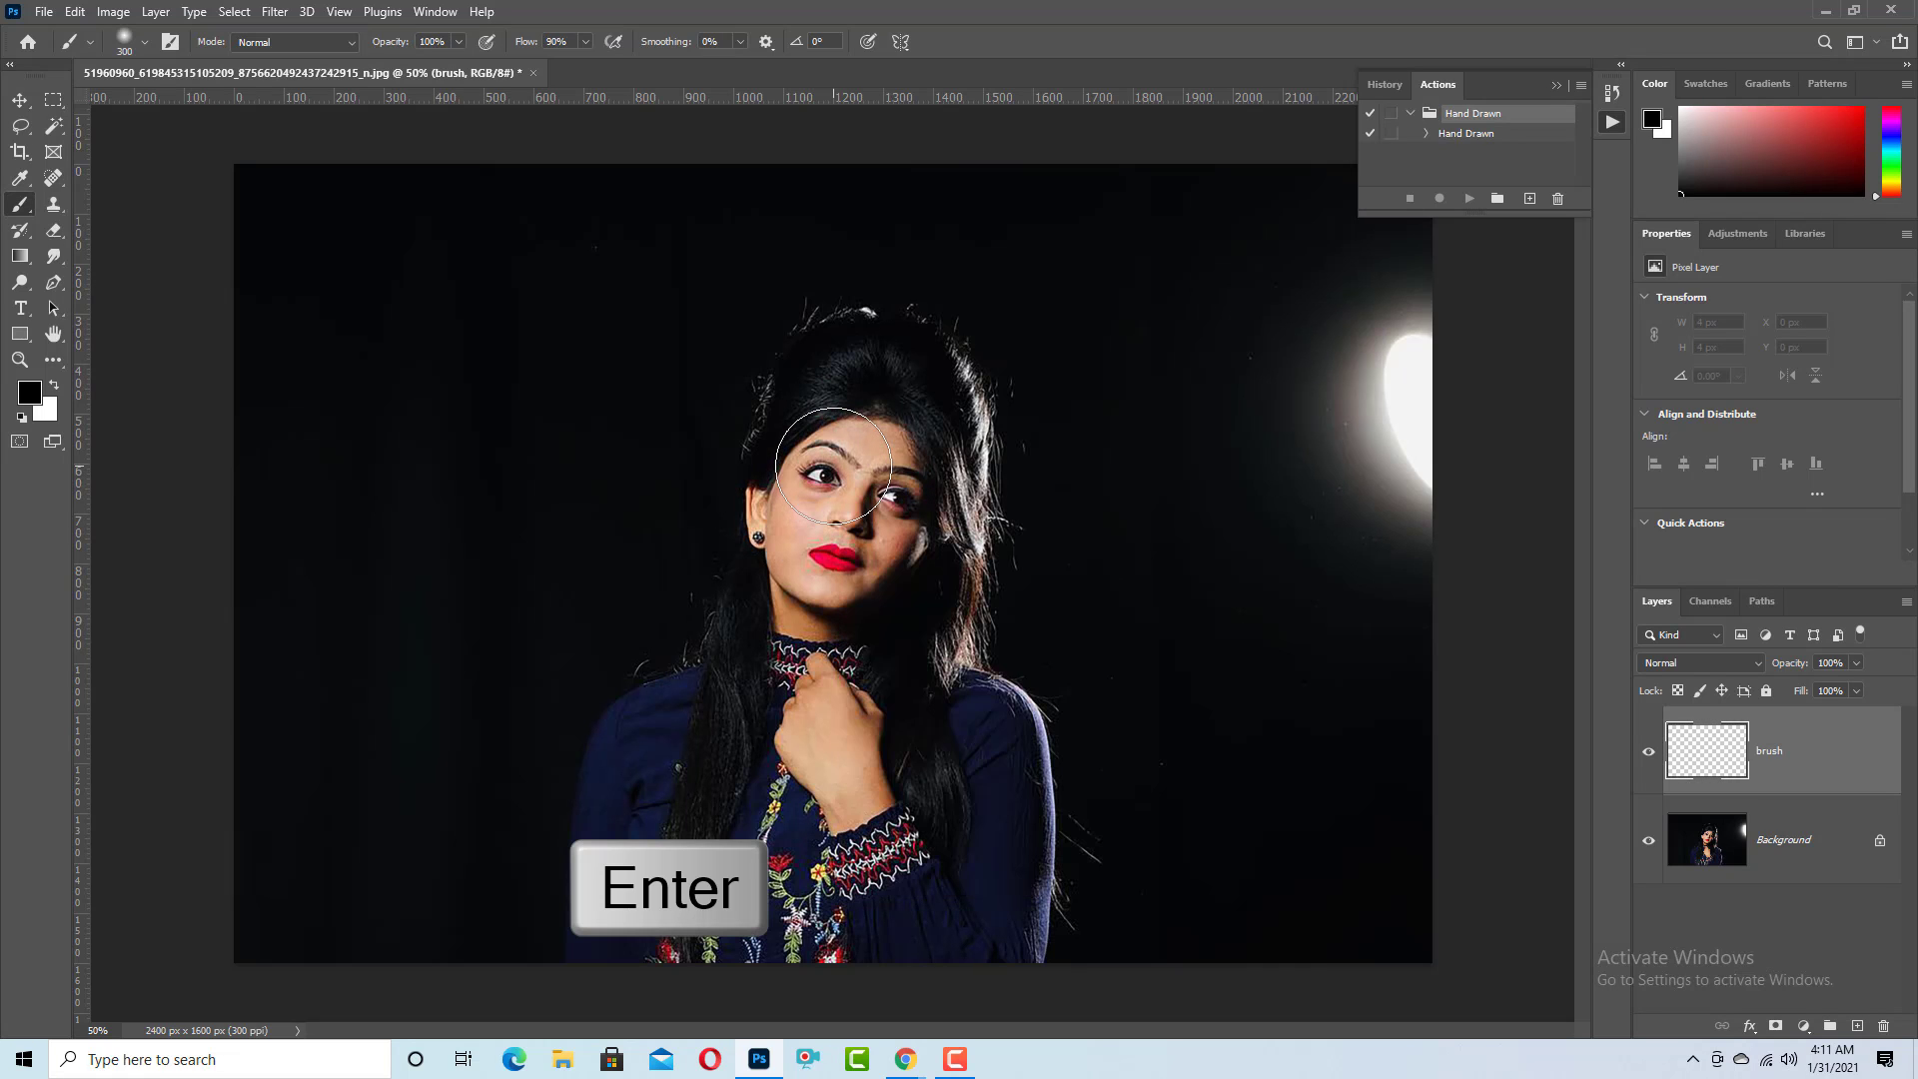
Paint the woman's whole figure, from hair and face down to both arms, solid black on the brush layer, reducing the brush to 175 px.
mouse_move(842, 463)
left_mouse_down()
mouse_move(881, 453)
mouse_move(809, 463)
mouse_move(824, 506)
mouse_move(813, 463)
mouse_move(861, 390)
mouse_move(810, 379)
mouse_move(867, 343)
mouse_move(909, 355)
mouse_move(874, 364)
mouse_move(923, 381)
mouse_move(944, 437)
mouse_move(954, 397)
mouse_move(954, 580)
mouse_move(921, 466)
mouse_move(868, 638)
mouse_move(847, 587)
mouse_move(804, 586)
mouse_move(785, 483)
mouse_move(774, 636)
mouse_move(828, 517)
left_mouse_up()
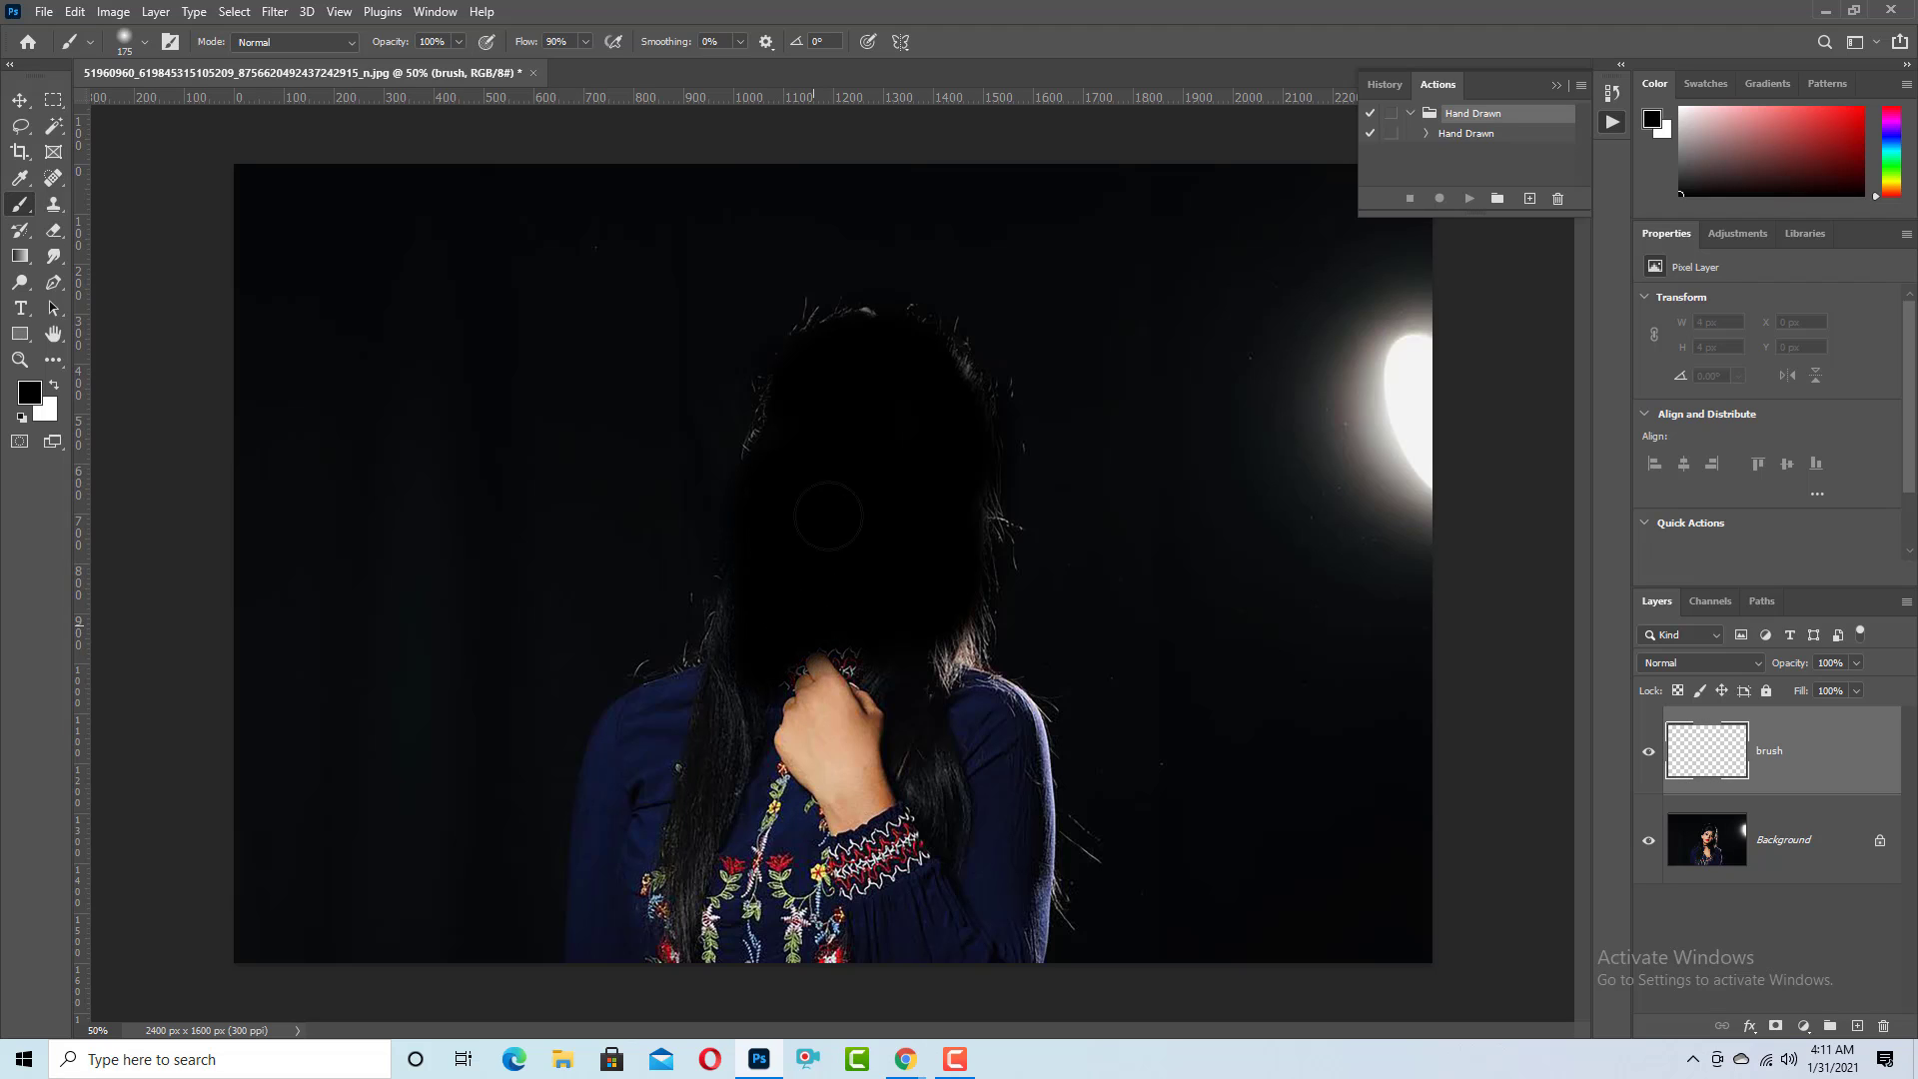
mouse_move(929, 440)
left_mouse_down()
mouse_move(963, 585)
mouse_move(947, 678)
mouse_move(818, 705)
mouse_move(766, 744)
mouse_move(756, 661)
mouse_move(671, 737)
mouse_move(724, 691)
mouse_move(653, 719)
mouse_move(623, 746)
mouse_move(598, 830)
mouse_move(581, 958)
mouse_move(597, 986)
mouse_move(669, 738)
mouse_move(732, 796)
mouse_move(791, 674)
mouse_move(713, 783)
mouse_move(782, 949)
mouse_move(806, 926)
mouse_move(831, 980)
mouse_move(912, 821)
mouse_move(933, 872)
mouse_move(953, 715)
mouse_move(974, 699)
mouse_move(1021, 774)
mouse_move(998, 707)
left_mouse_up()
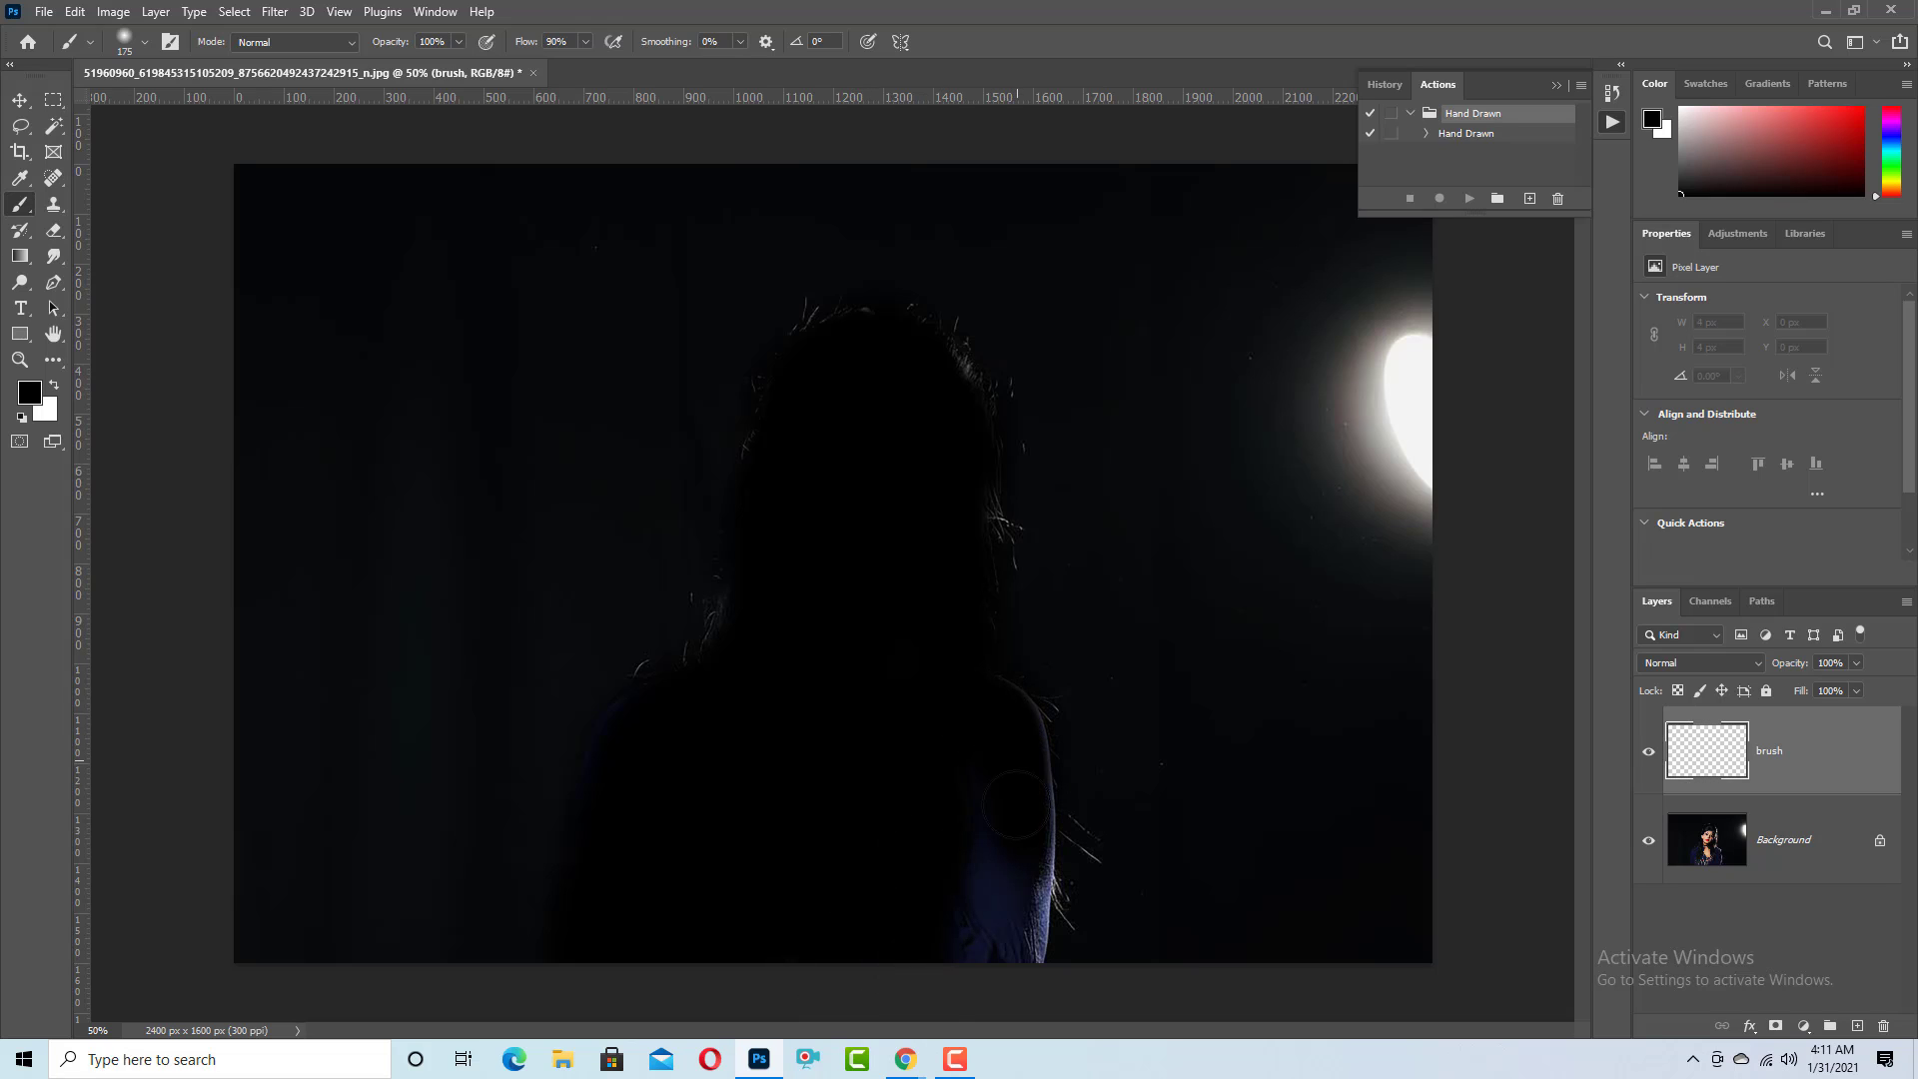
mouse_move(1014, 805)
left_mouse_down()
mouse_move(1008, 967)
mouse_move(1007, 889)
mouse_move(1014, 958)
left_mouse_up()
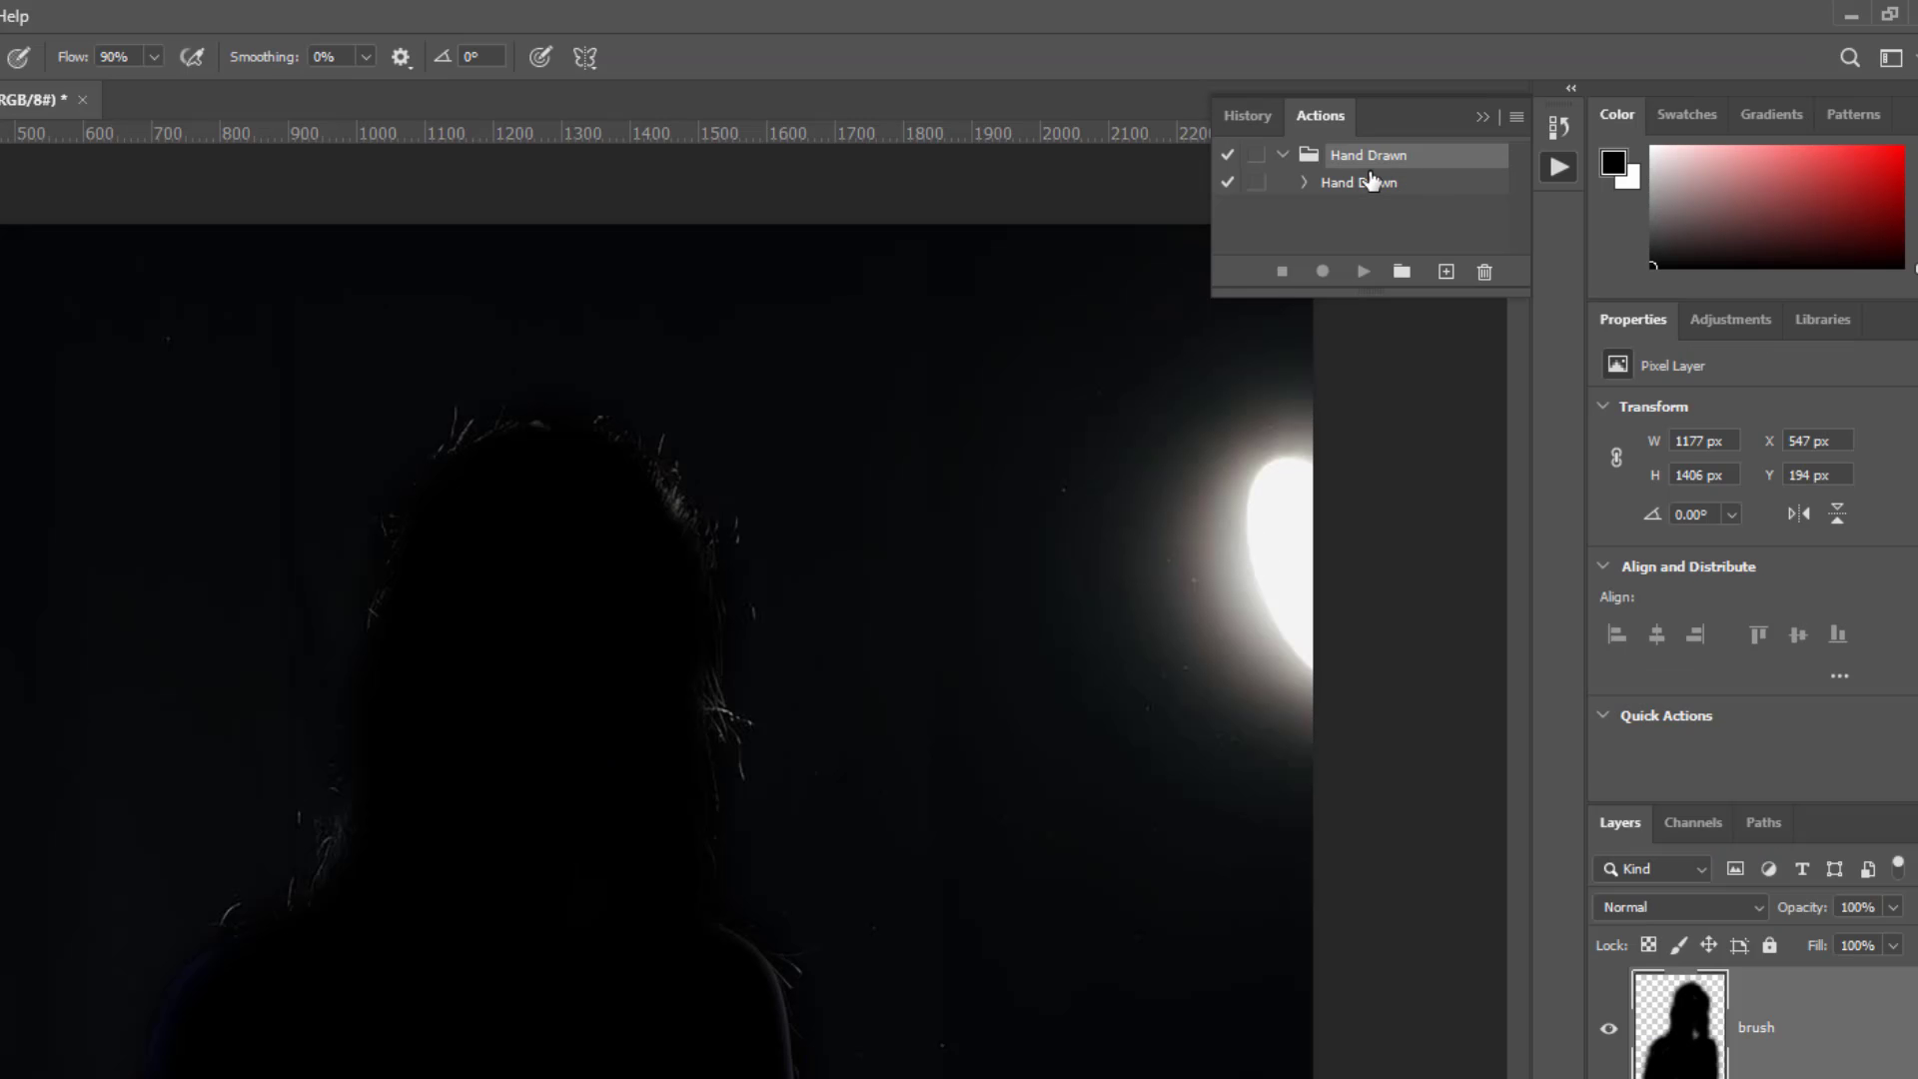
Play the Hand Drawn action from the Hand Drawn set on the painted photo.
left_click(1359, 183)
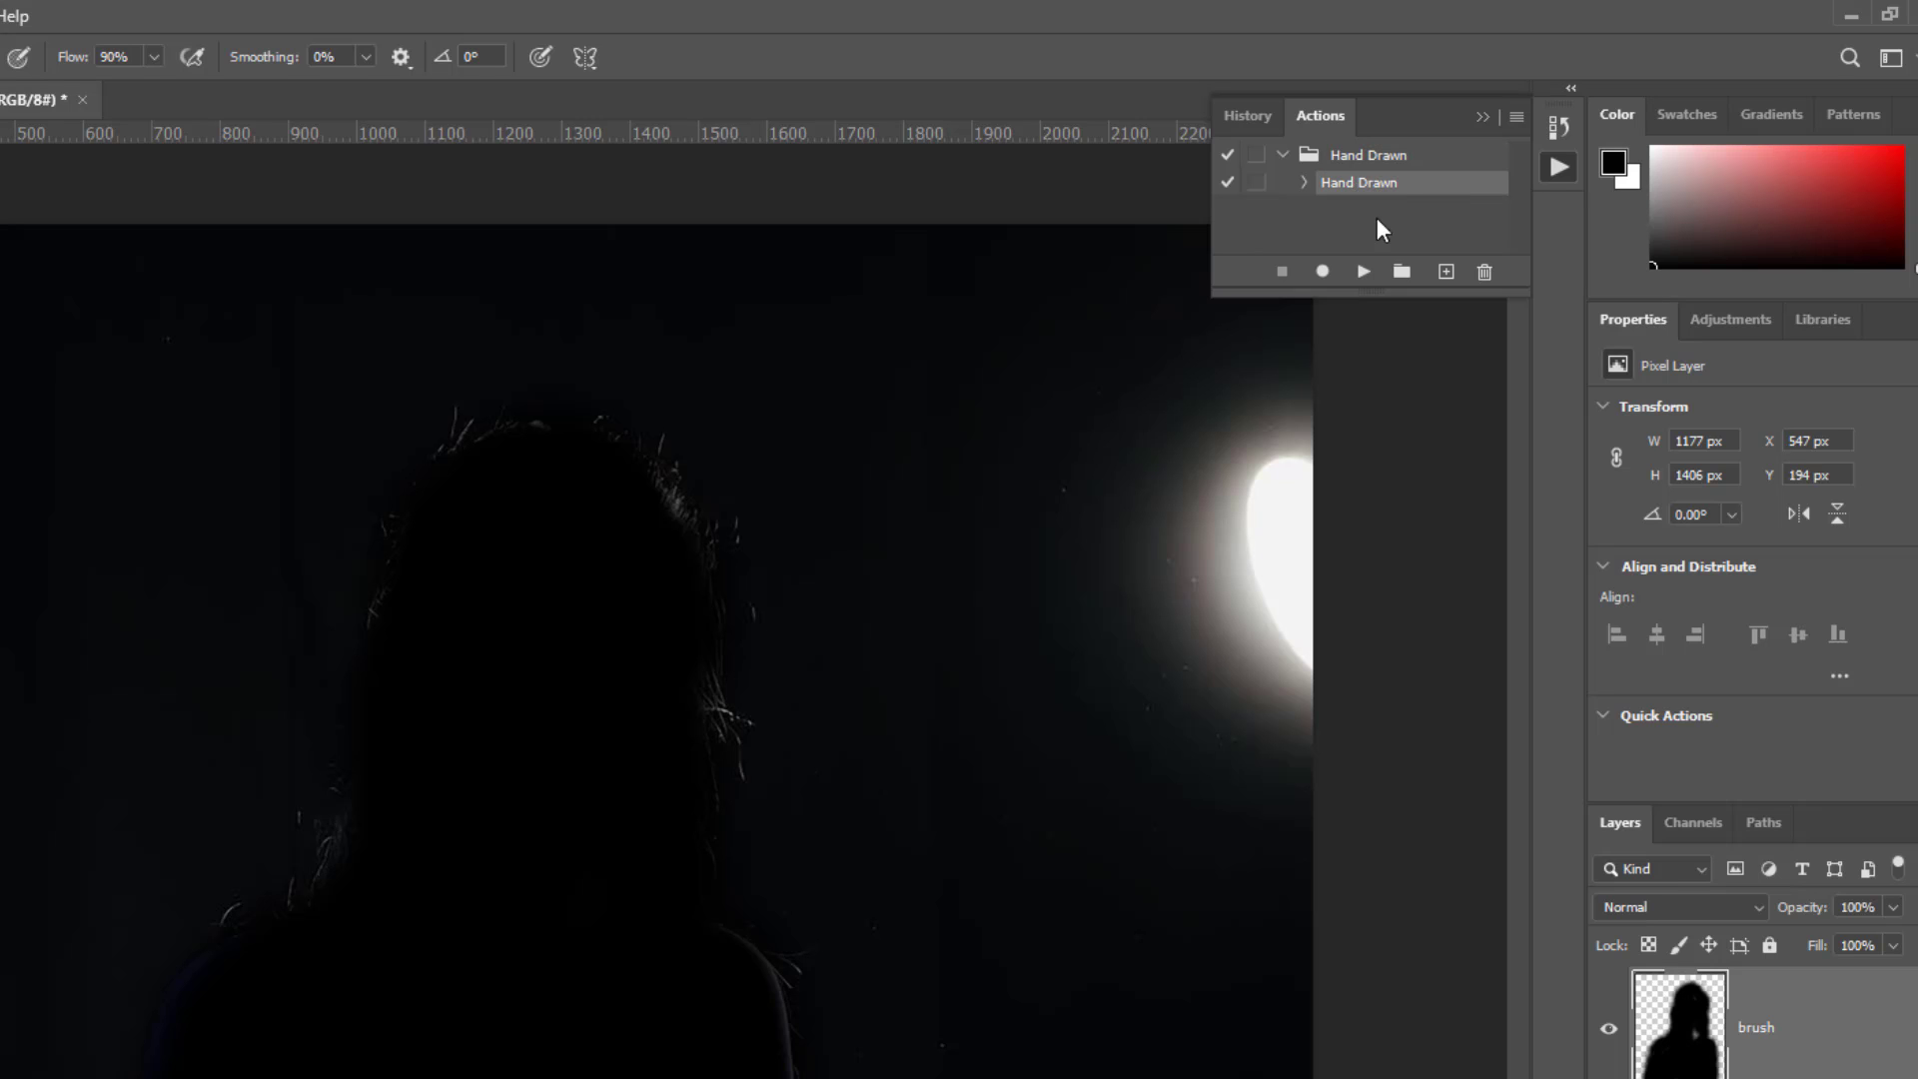
left_click(1363, 272)
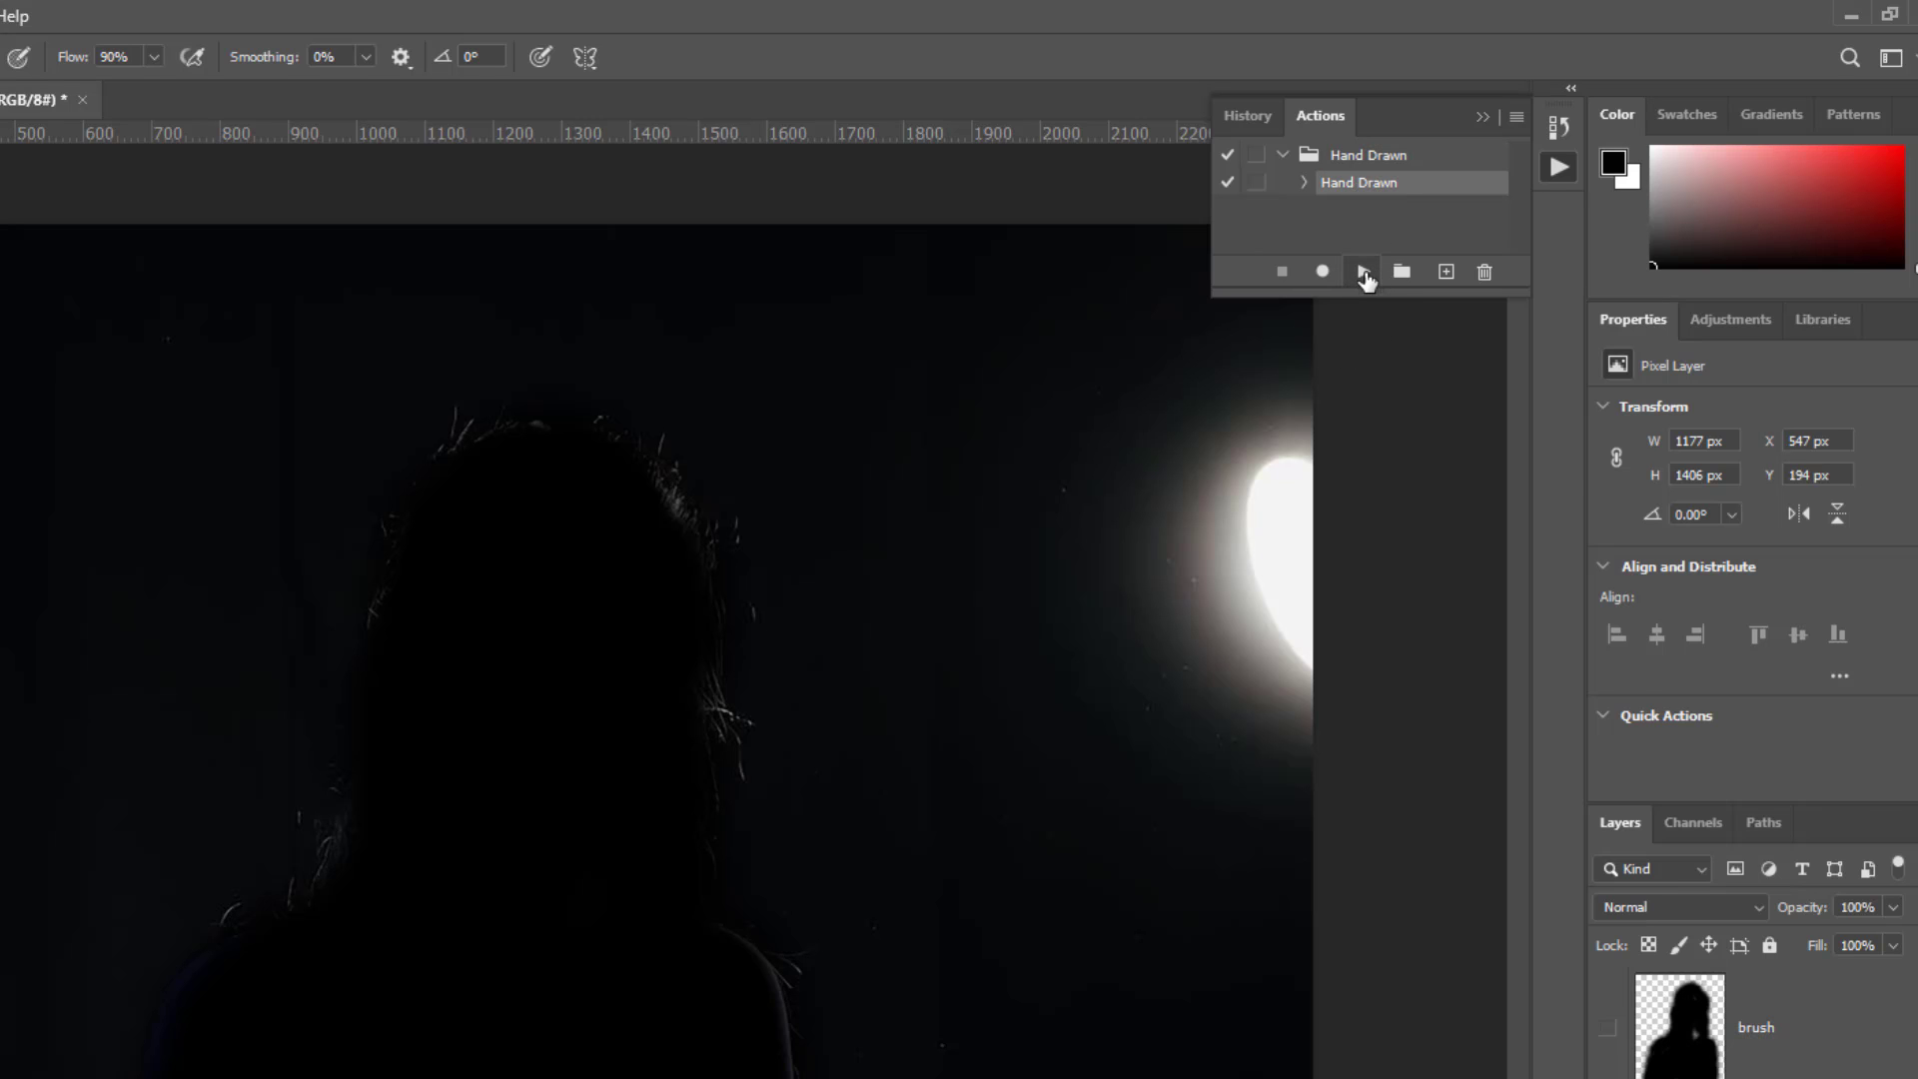